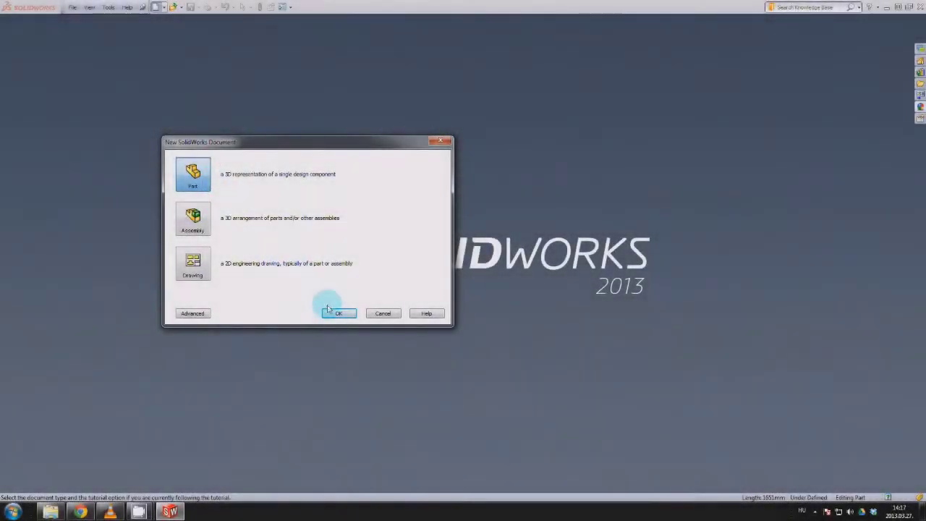
Create a new blank part document from the Part template.
left_click(337, 313)
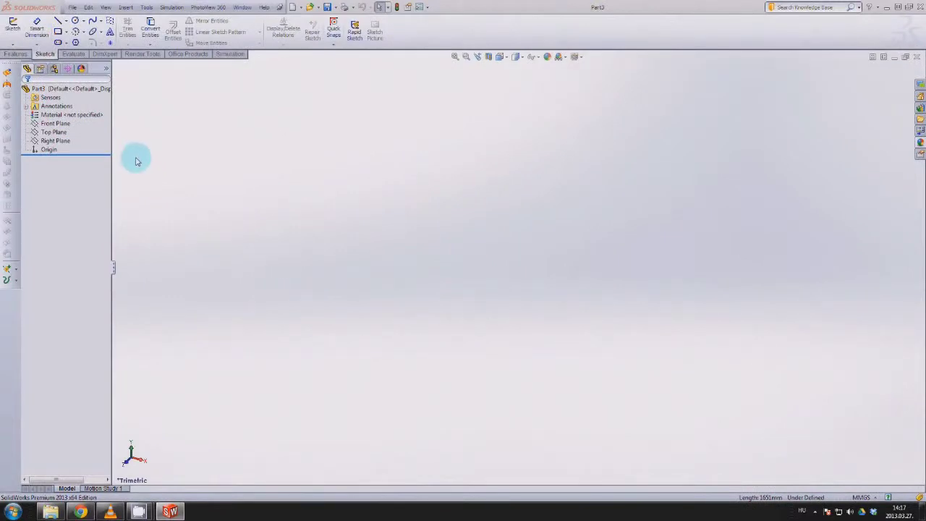
Start a sketch on the Front Plane and insert the coca cola drawing as a block at the origin.
left_click(69, 125)
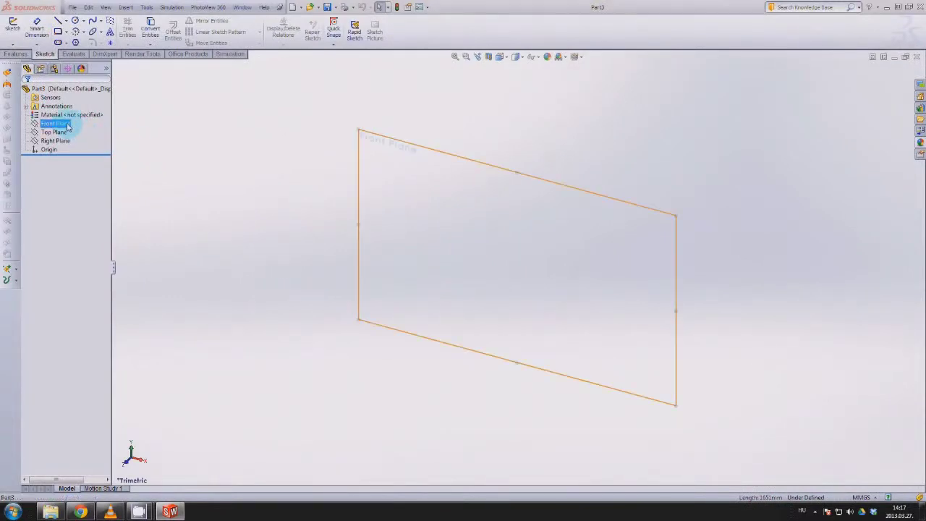
left_click(73, 109)
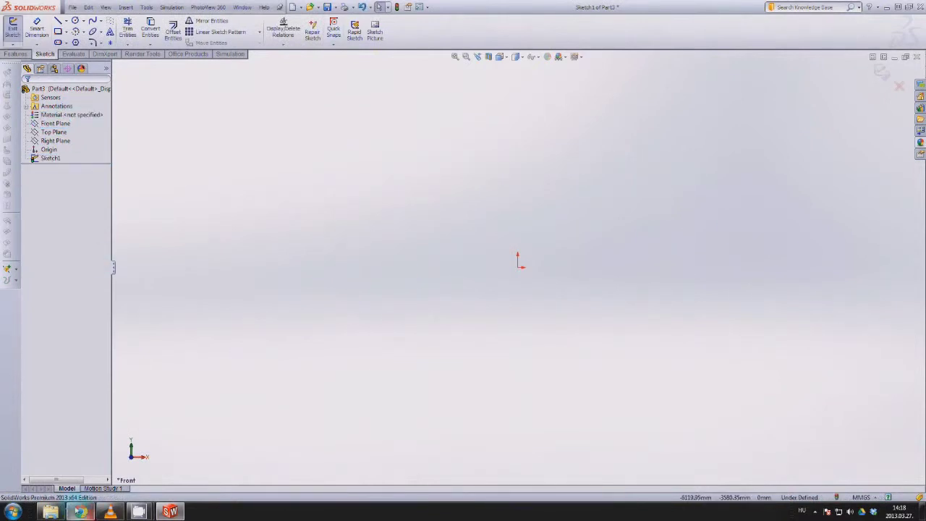
left_click(51, 512)
left_click_drag(423, 186, 238, 202)
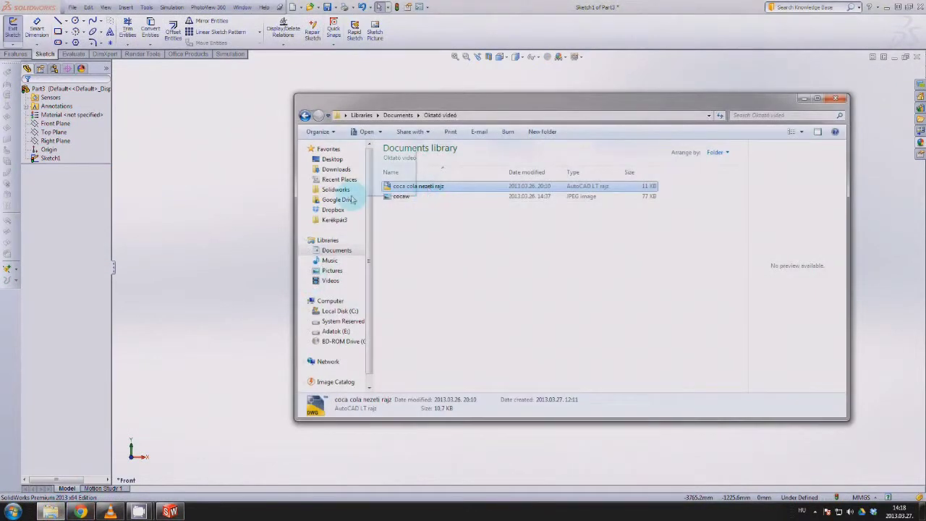
left_click(804, 98)
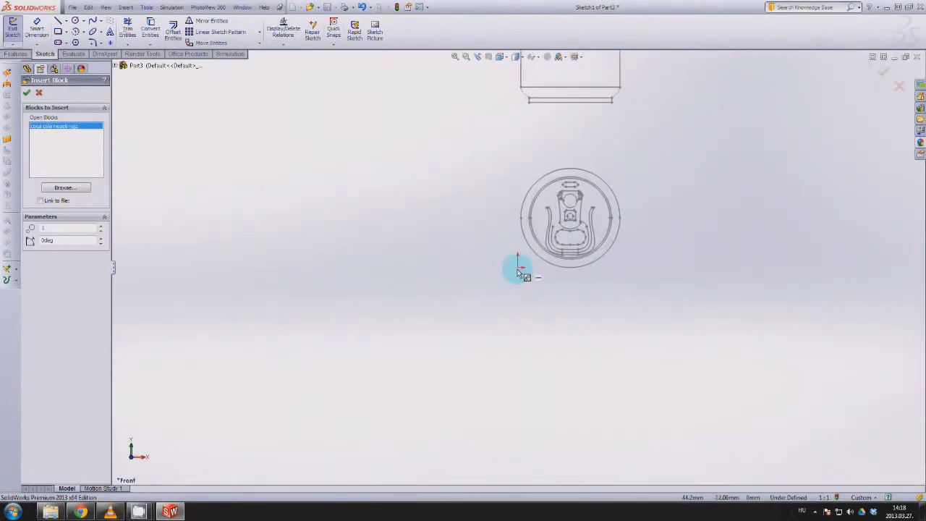
left_click(518, 269)
left_click(590, 248)
scroll(589, 233, "up", 3)
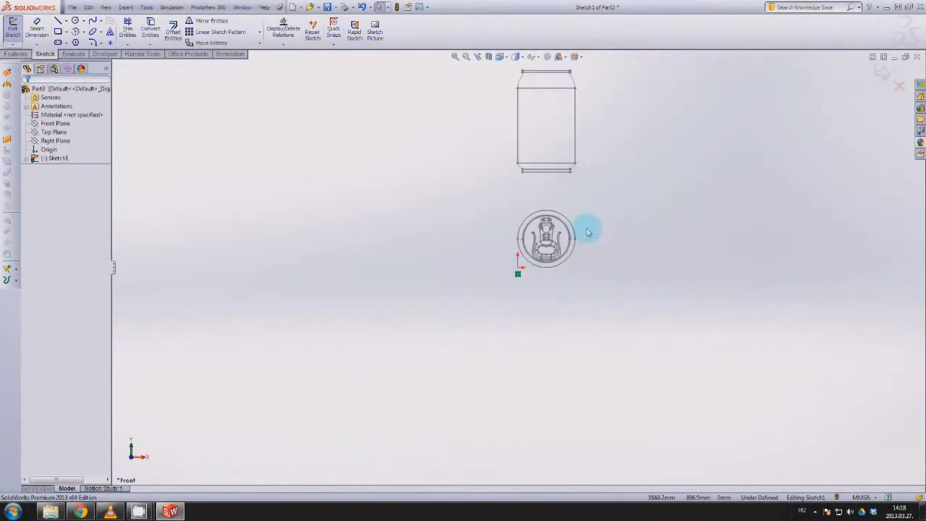
scroll(554, 139, "down", 2)
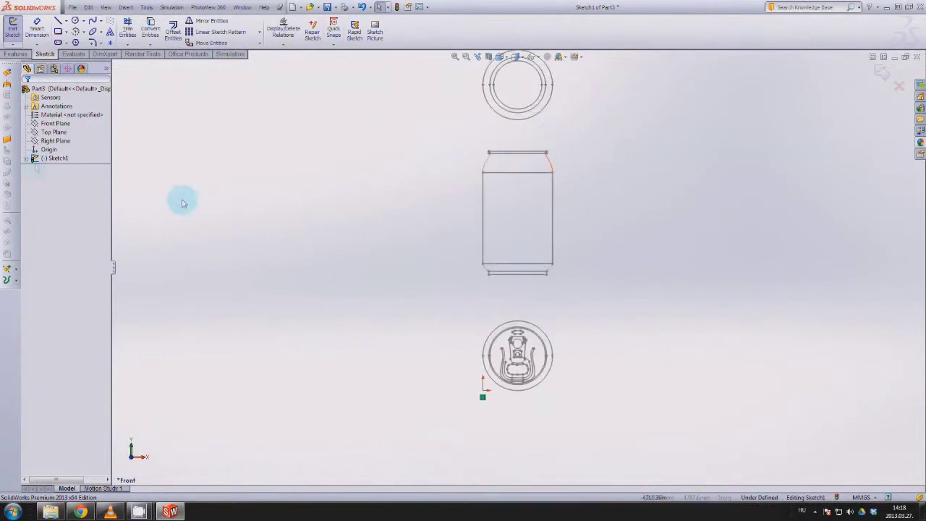
Explode the inserted drawing block in Sketch1 into plain sketch entities.
left_click(25, 158)
left_click(52, 168)
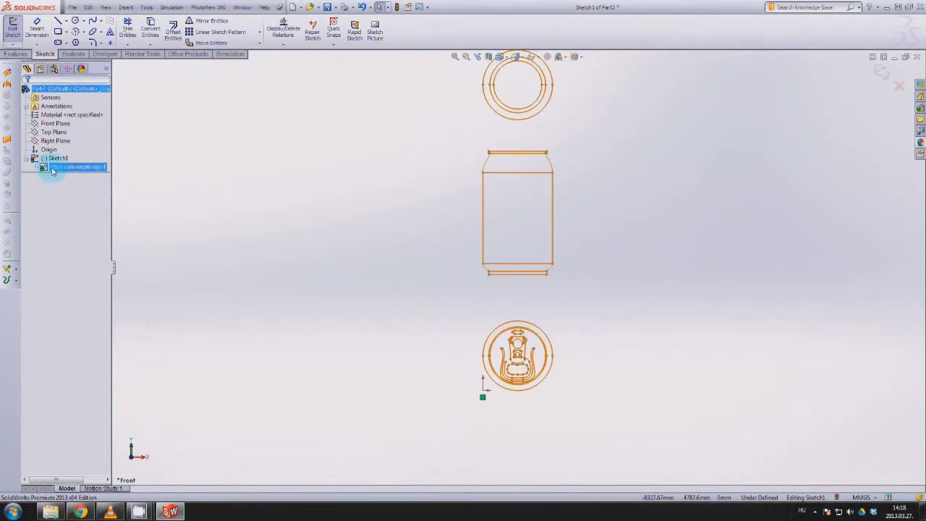
right_click(52, 170)
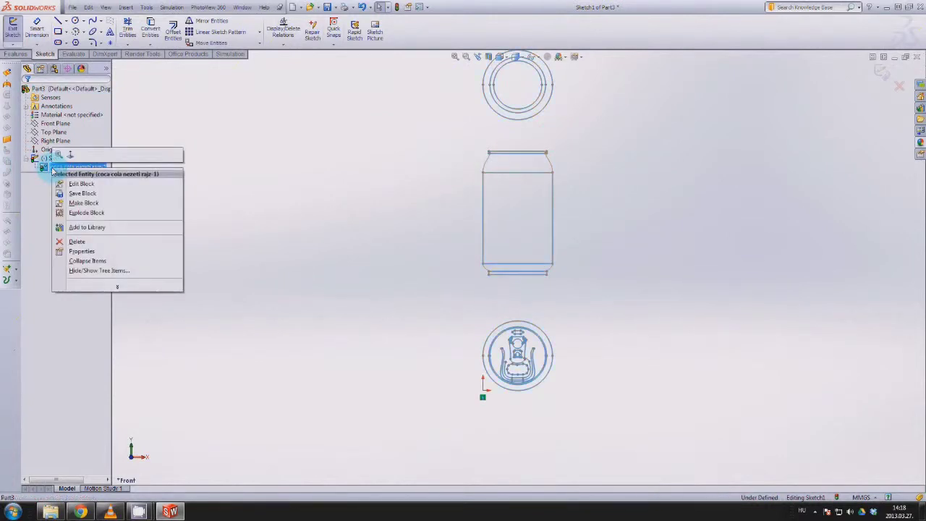
left_click(114, 213)
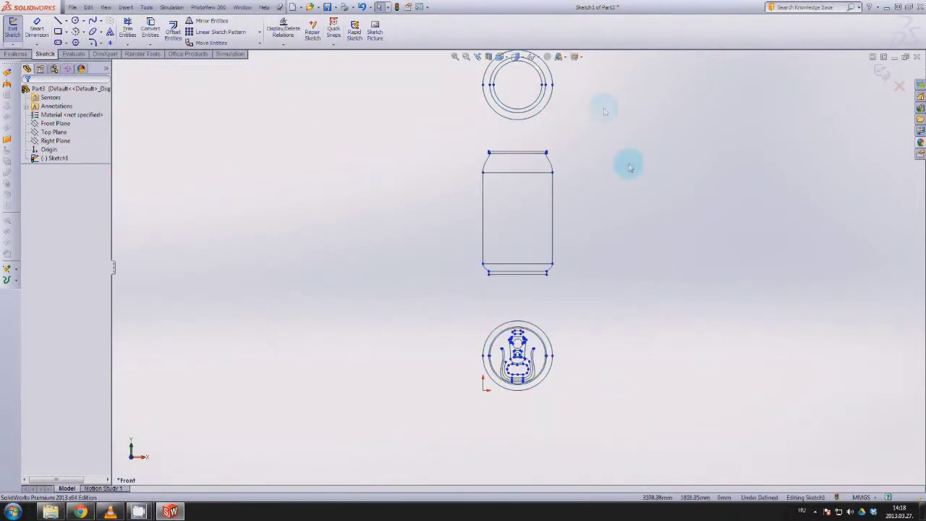
Remove the can's top-view and bottom-view circles from the sketch.
left_click_drag(599, 137, 448, 52)
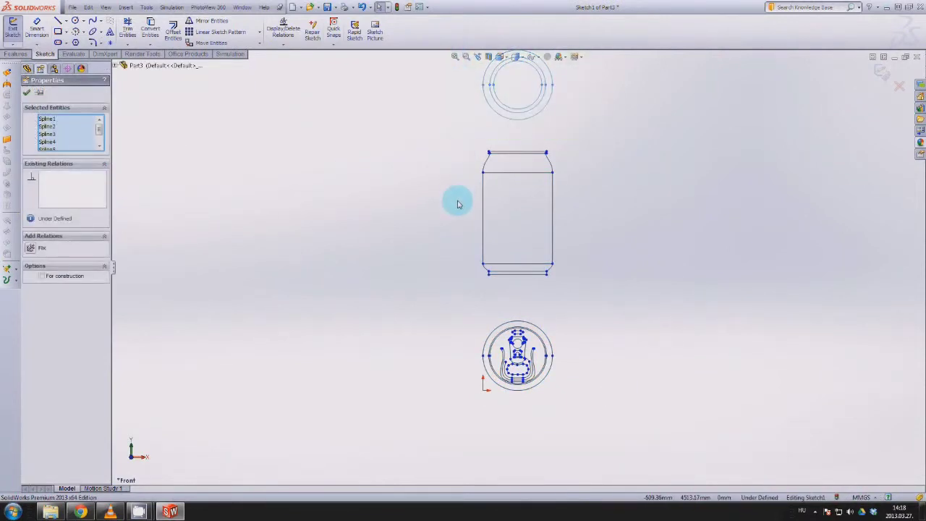
key("Delete")
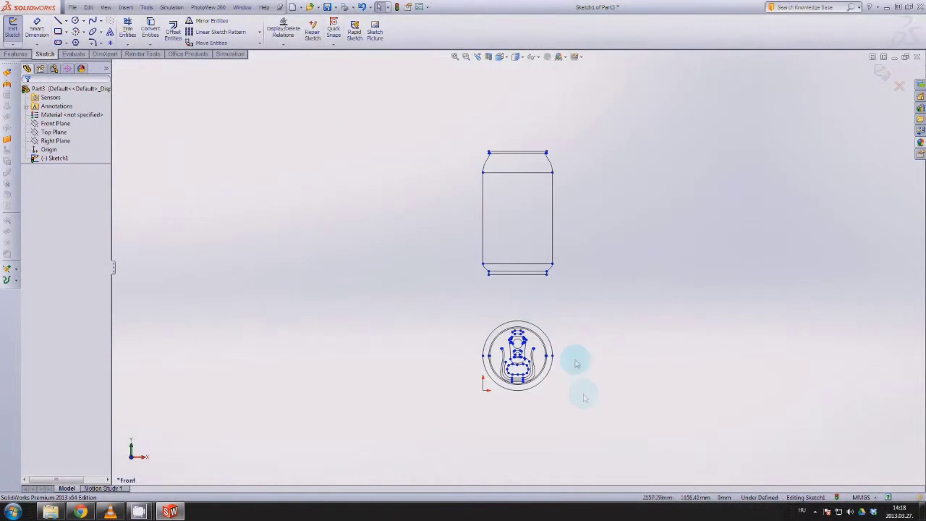
left_click_drag(599, 426, 449, 305)
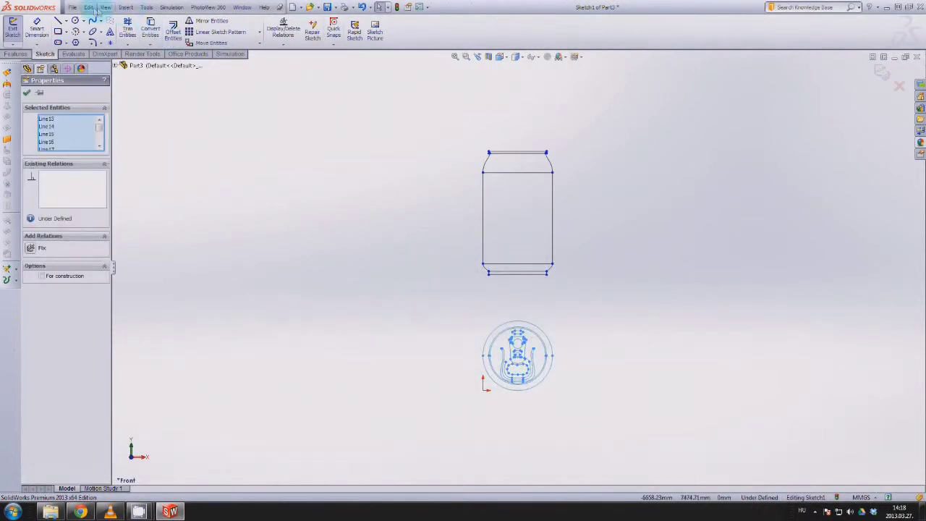
left_click(88, 7)
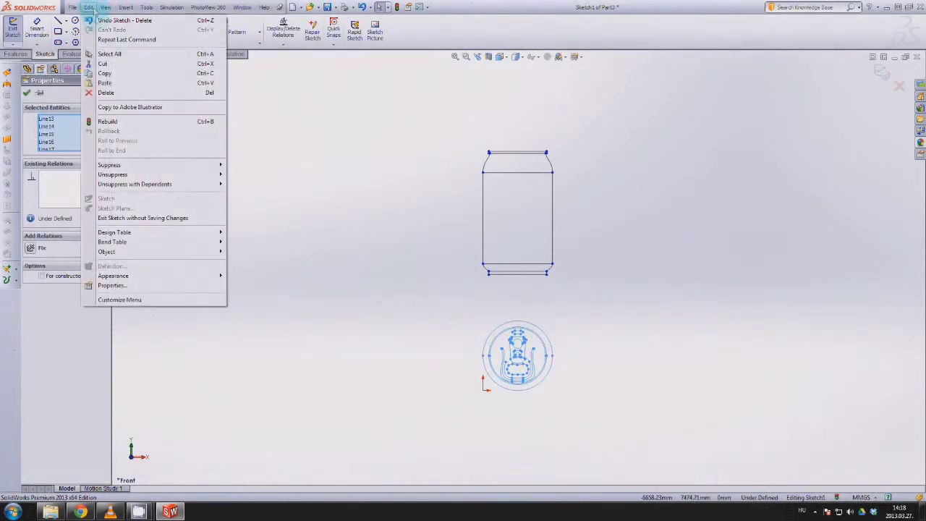
left_click(122, 67)
Move the can's side outline so its top-edge centre sits on the origin.
left_click_drag(588, 326, 405, 118)
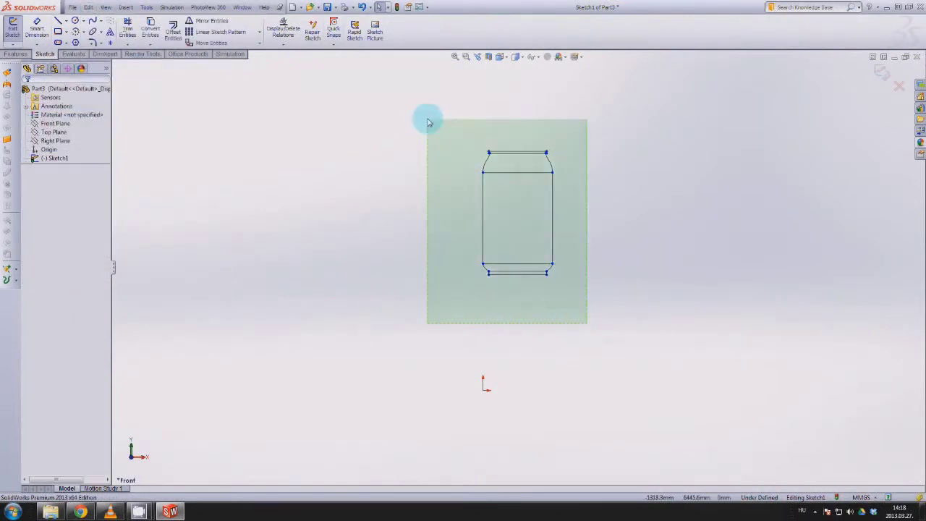
left_click(226, 48)
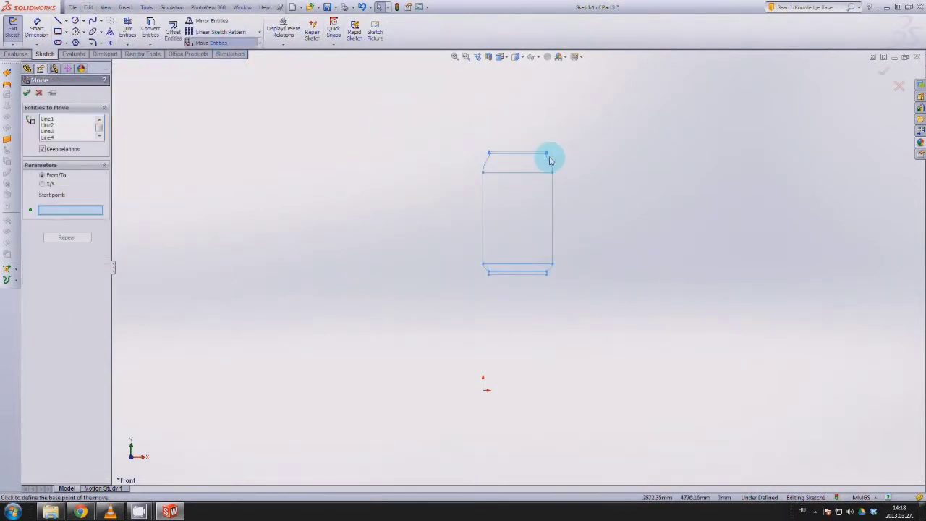
scroll(517, 153, "down", 2)
scroll(514, 188, "down", 3)
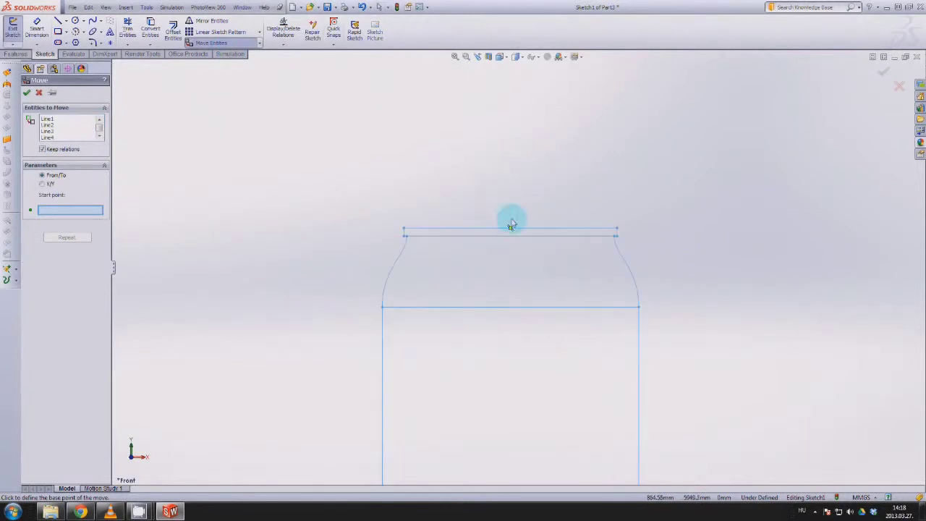
left_click(510, 230)
scroll(509, 233, "up", 2)
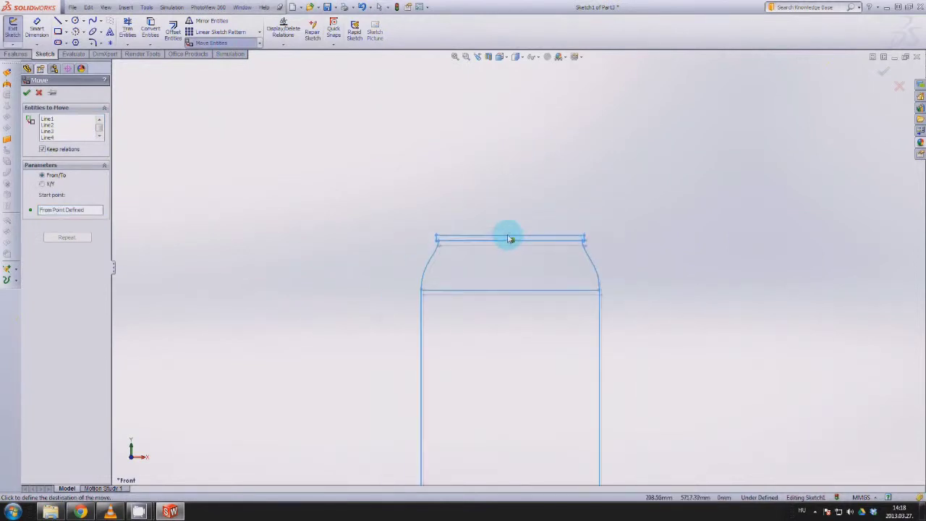
scroll(507, 260, "up", 2)
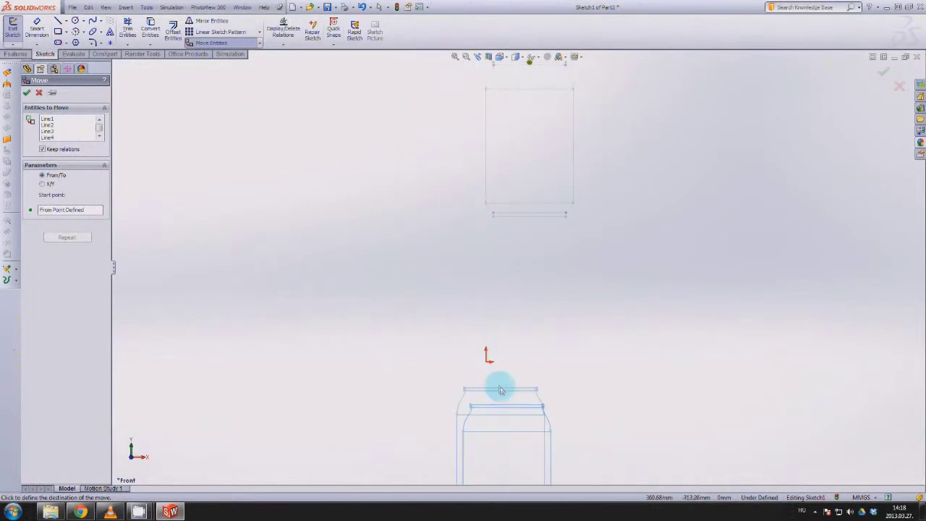
scroll(496, 384, "down", 3)
scroll(488, 364, "down", 1)
left_click(479, 310)
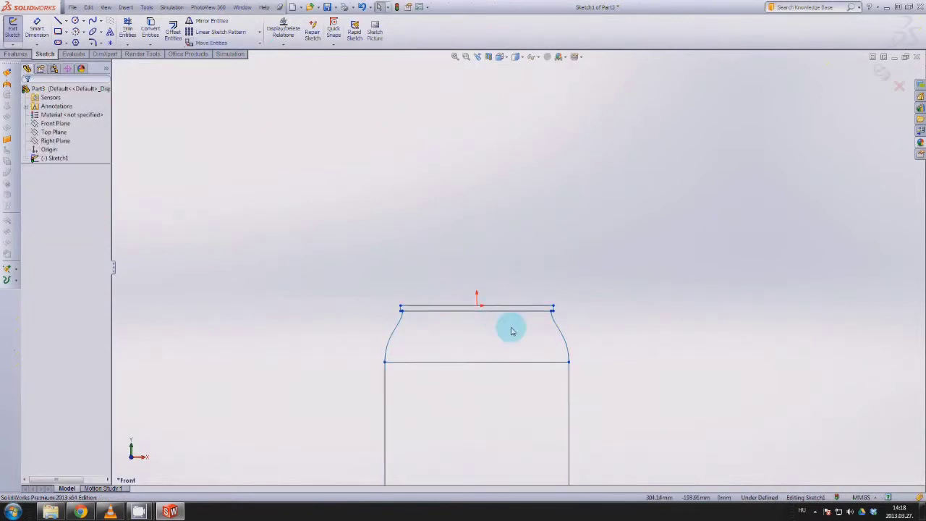
scroll(505, 340, "up", 1)
scroll(502, 373, "up", 3)
scroll(503, 361, "down", 1)
scroll(504, 342, "down", 2)
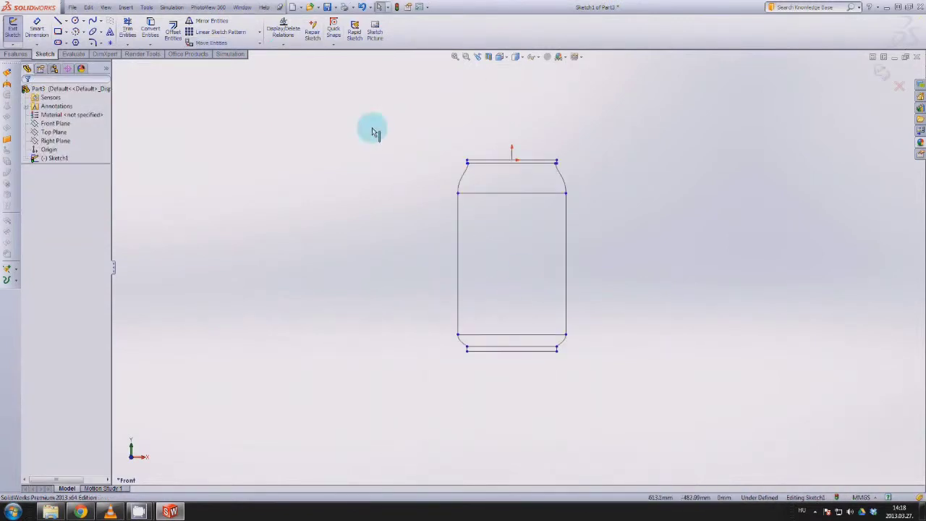
Draw a vertical construction centerline through the origin spanning the whole can.
left_click(66, 23)
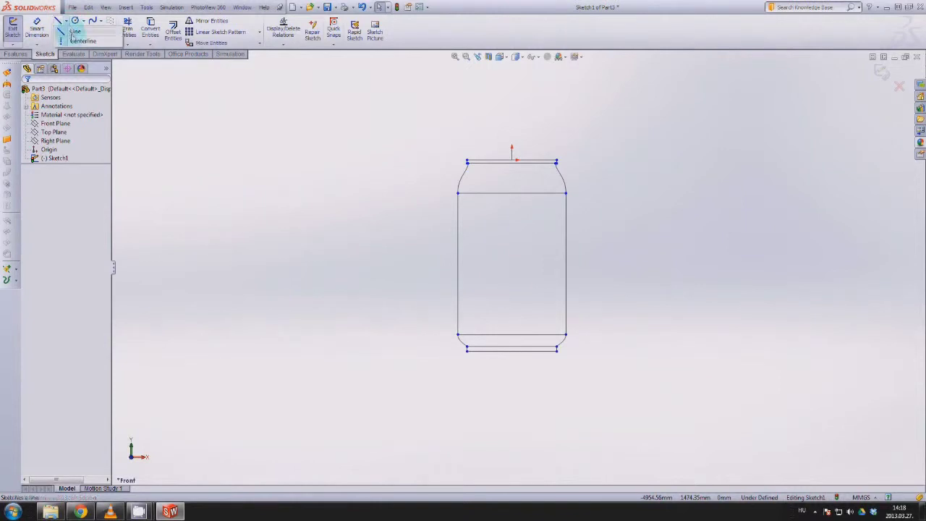
left_click(80, 41)
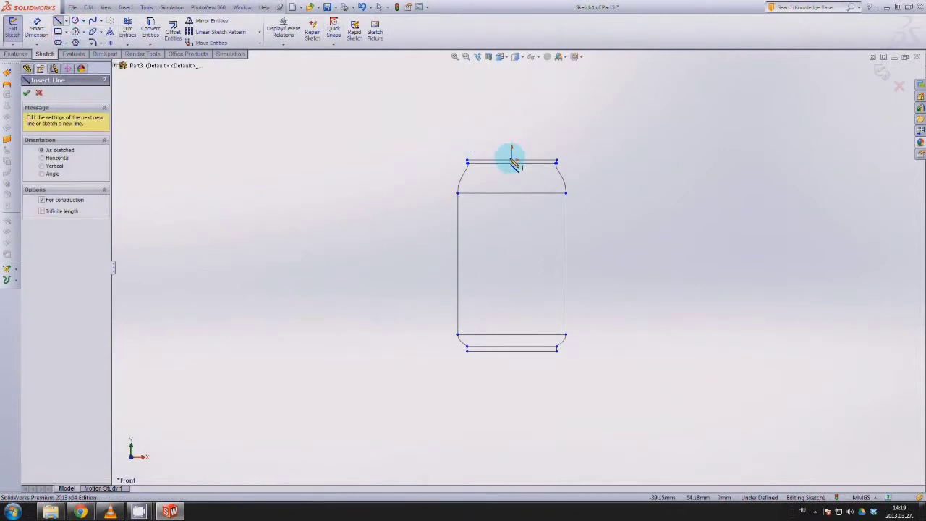
left_click(512, 118)
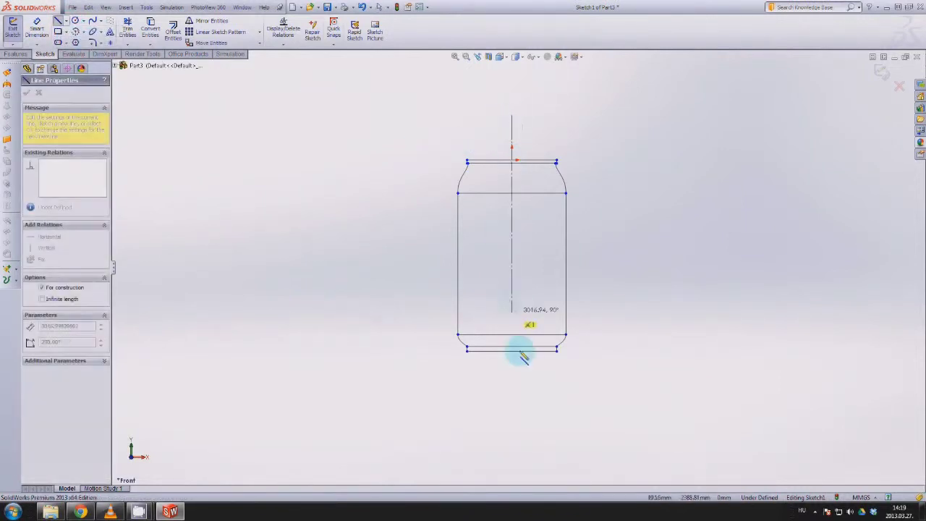
left_click(513, 391)
key("Escape")
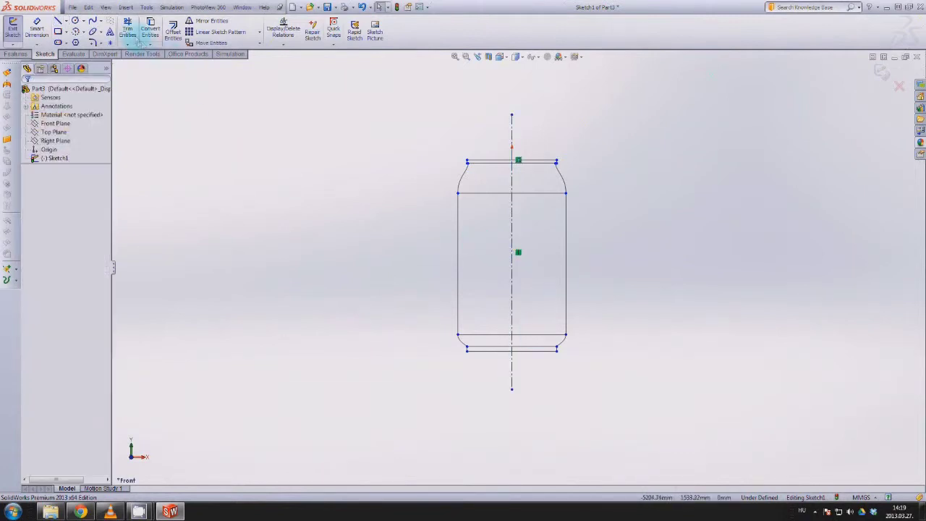
Trim the crossing horizontal lines and delete the right half of the can outline.
left_click(129, 29)
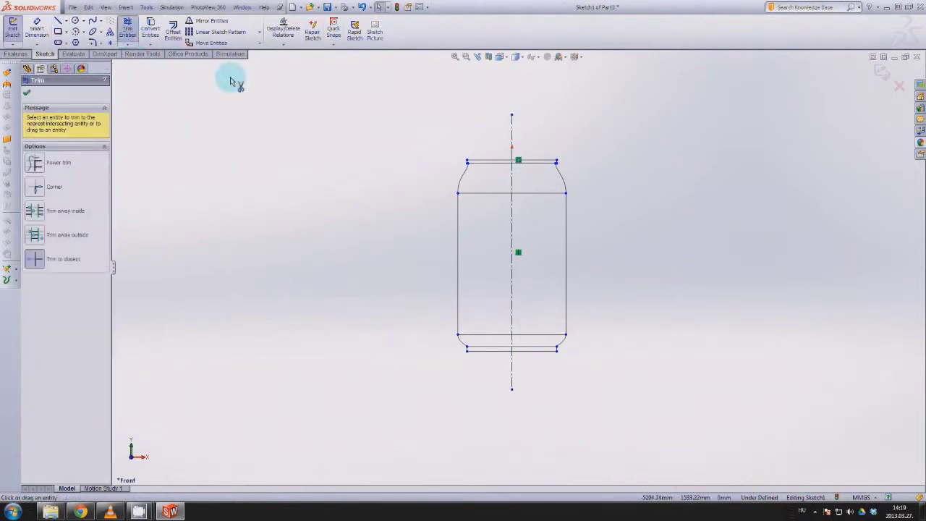
left_click(539, 170)
left_click(543, 193)
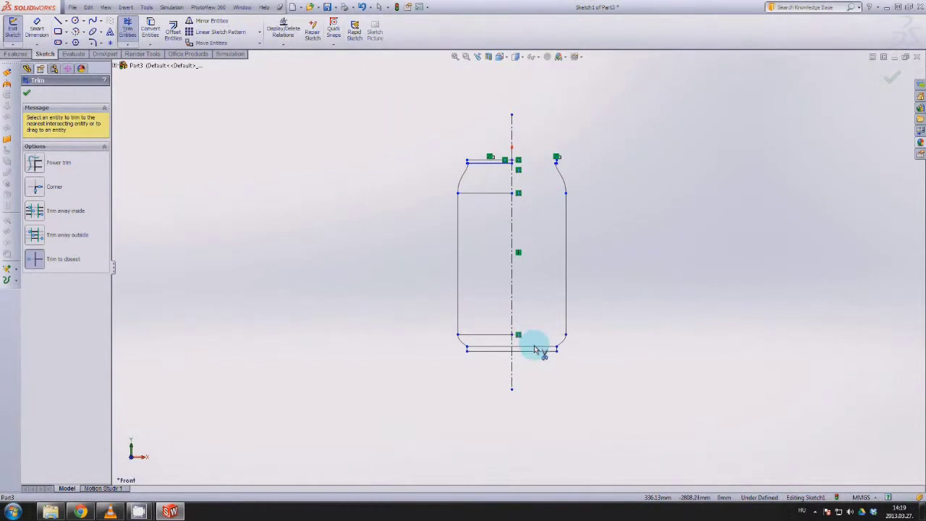
key("Escape")
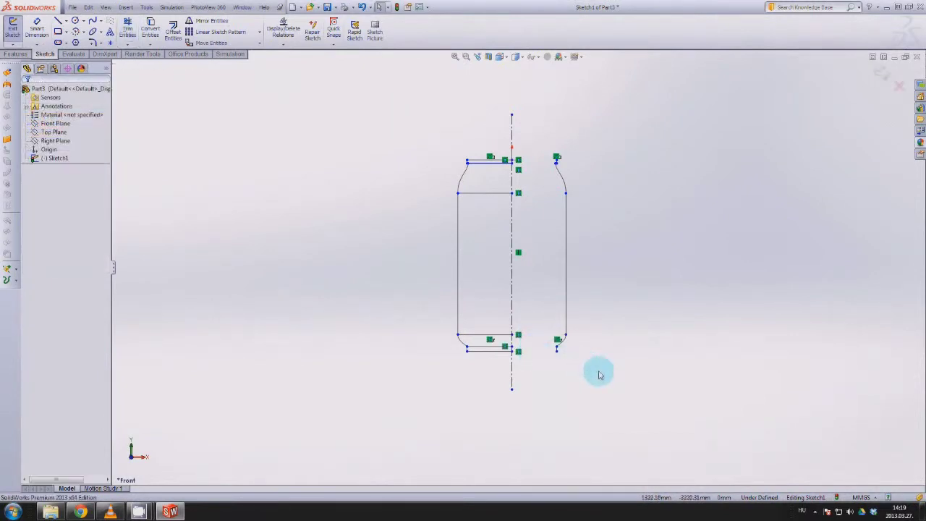
left_click_drag(599, 373, 534, 124)
key("Delete")
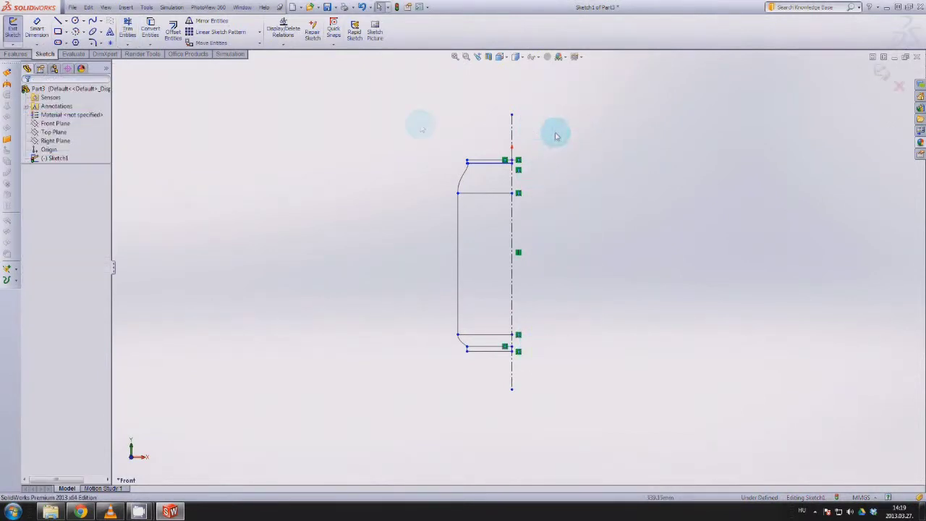
Revolve the top lid, side and bottom rim contours 360° around the centerline into a surface.
left_click(9, 90)
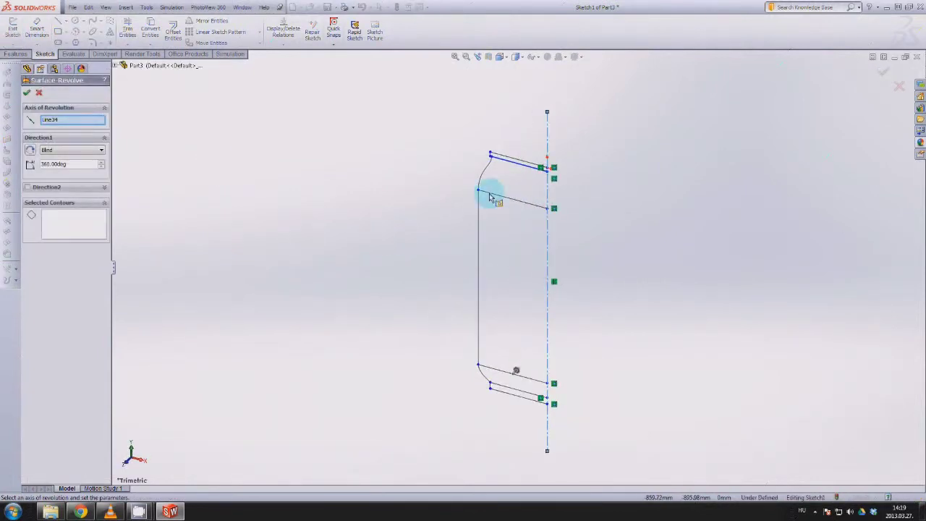
left_click(501, 166)
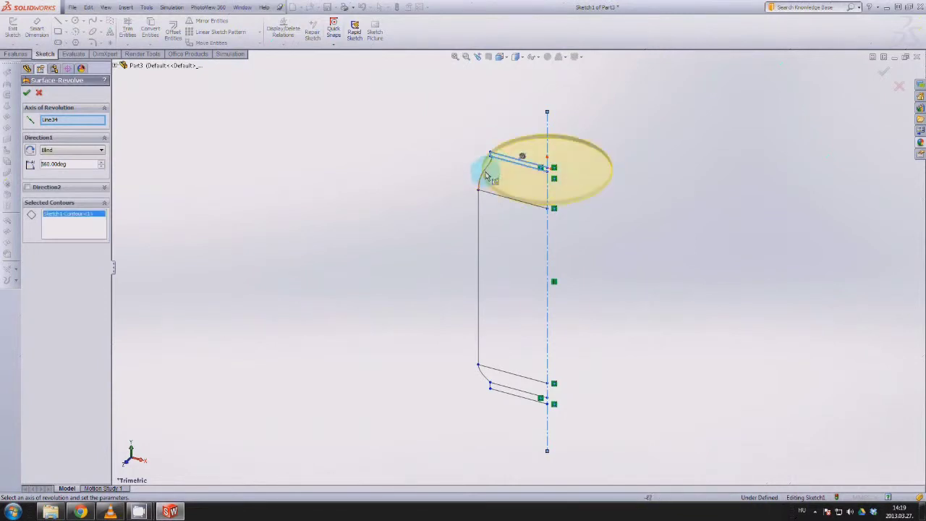
left_click(479, 208)
left_click(486, 213)
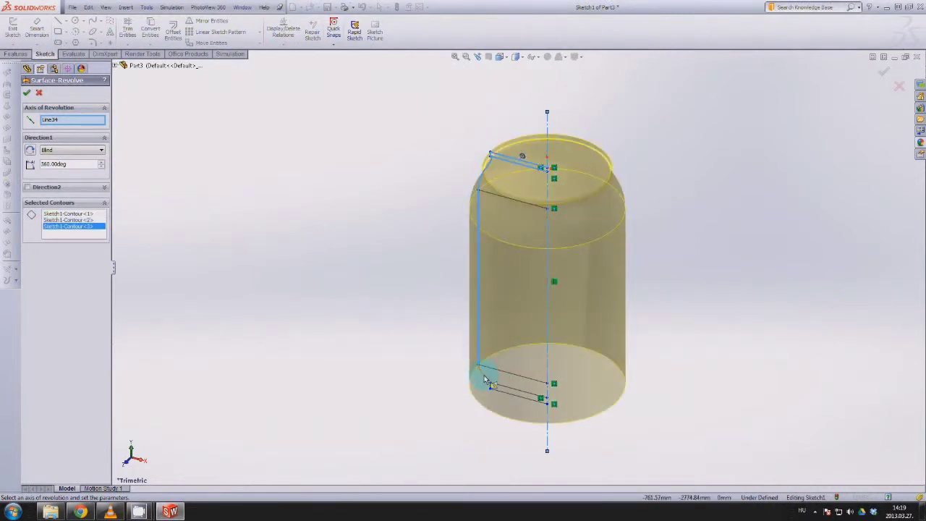
left_click(496, 394)
left_click(498, 391)
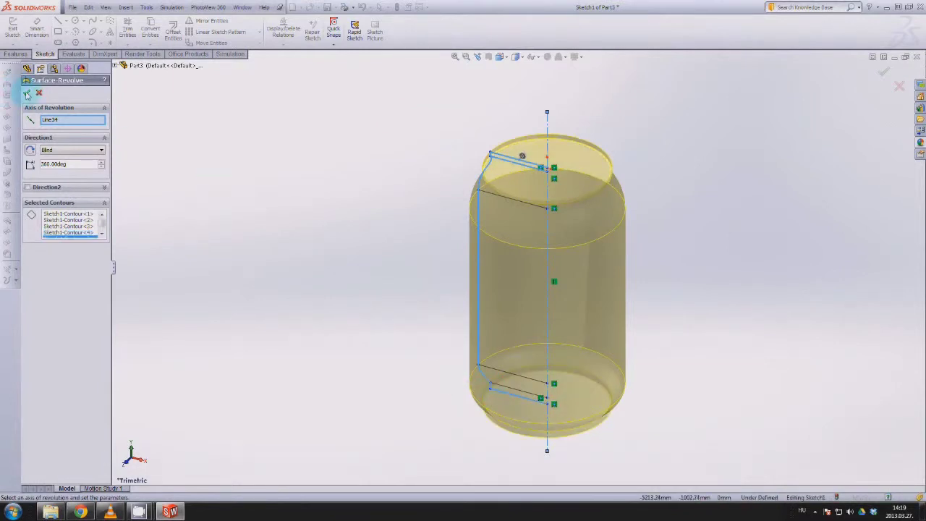
left_click(26, 94)
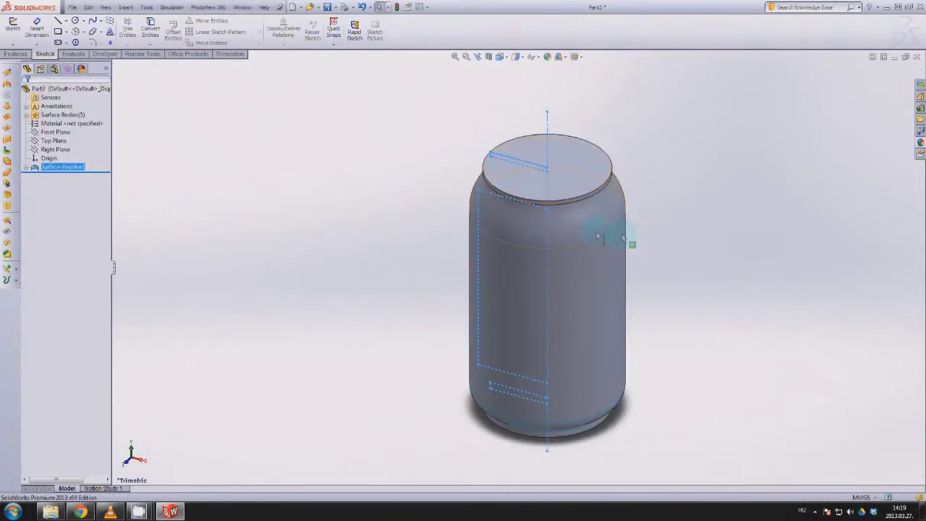
scroll(622, 238, "up", 2)
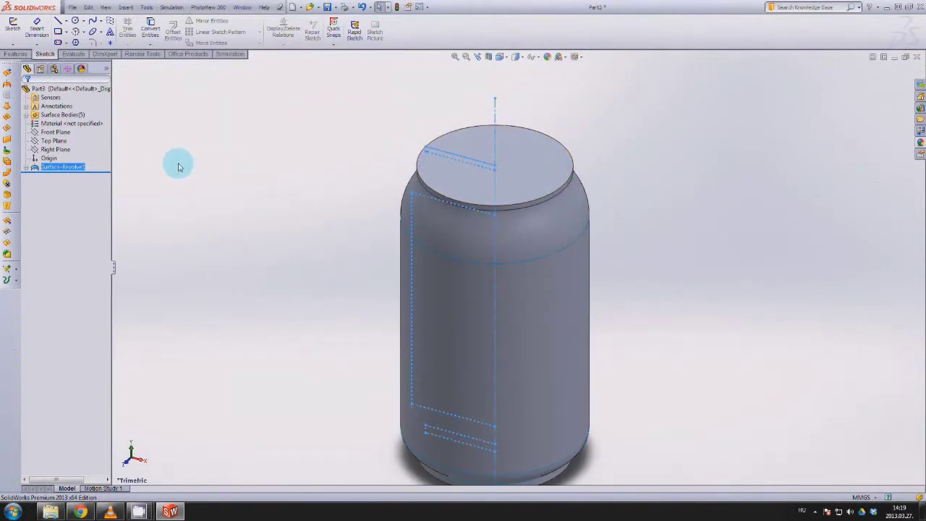
middle_click_drag(441, 181, 459, 252)
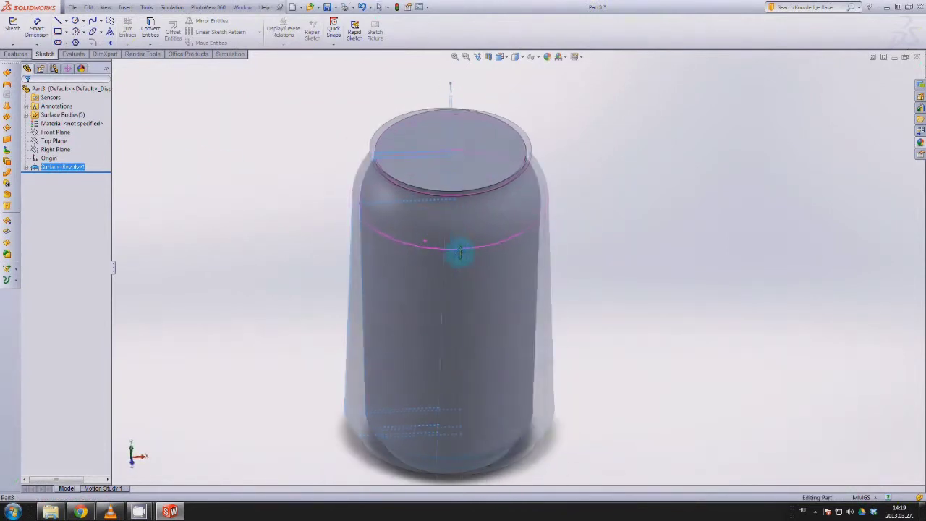
middle_click_drag(469, 263, 496, 261, "ctrl")
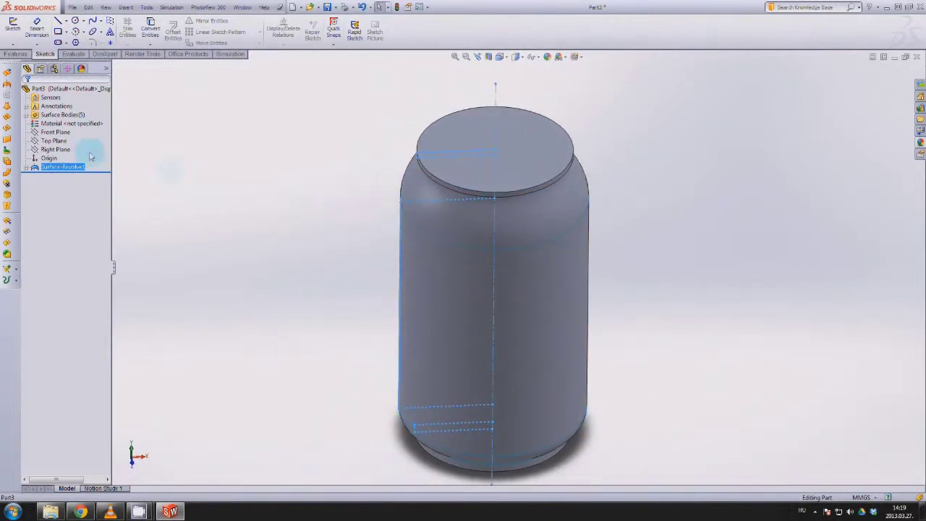
On the Top Plane, paste the pull-tab outline and pick the lid's inner and outer edges.
left_click(55, 140)
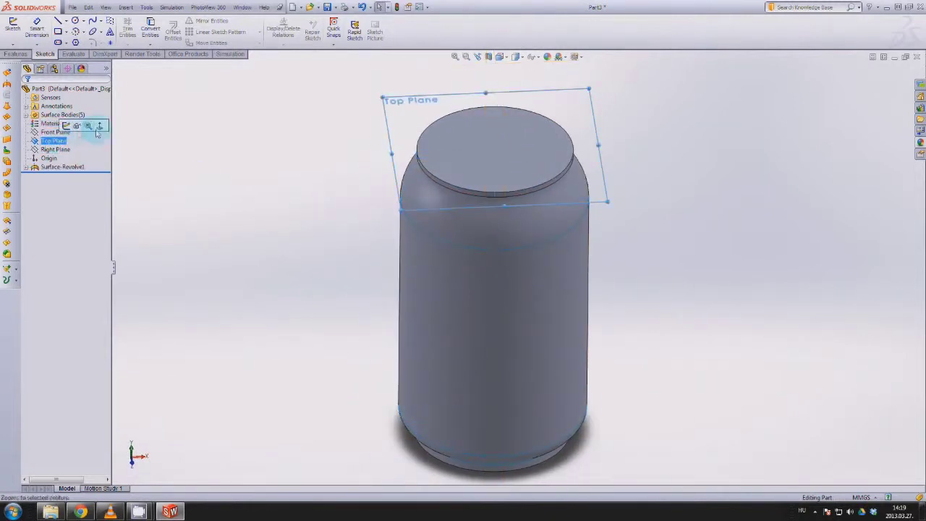
left_click(100, 126)
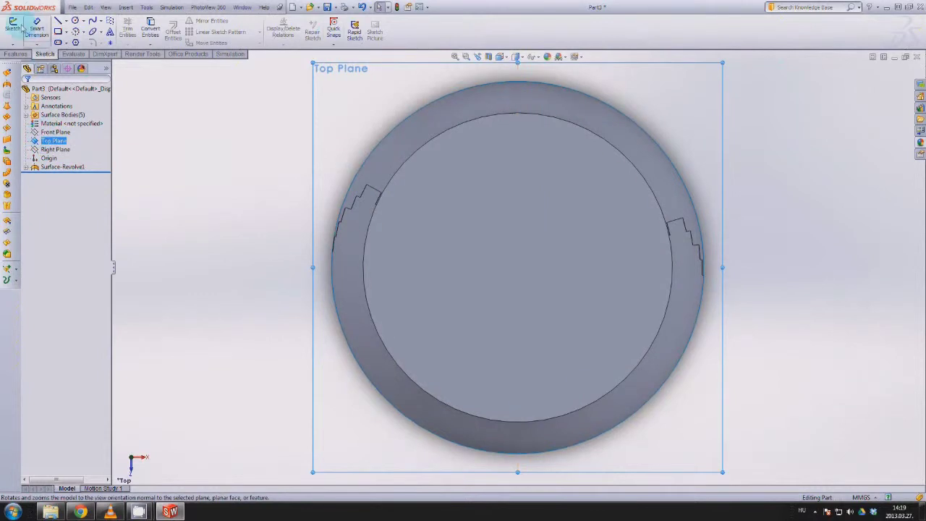
left_click(14, 29)
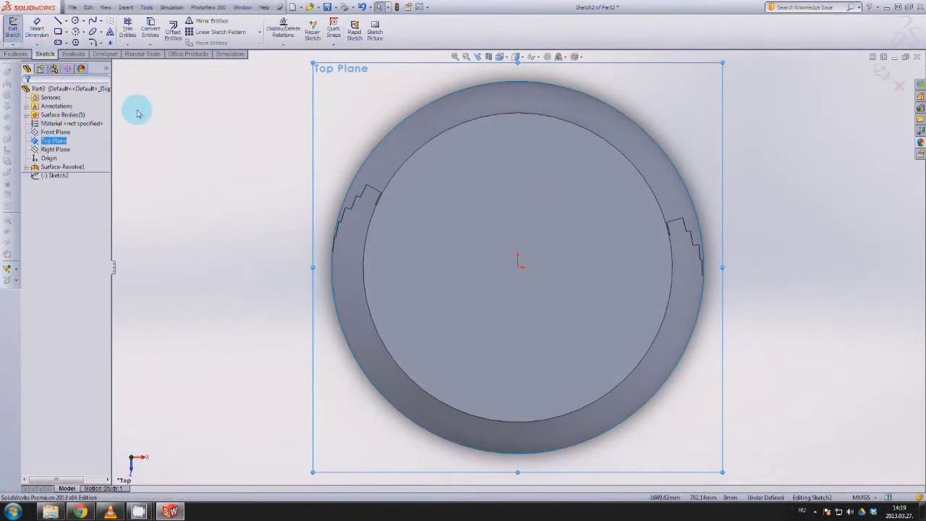
left_click(94, 10)
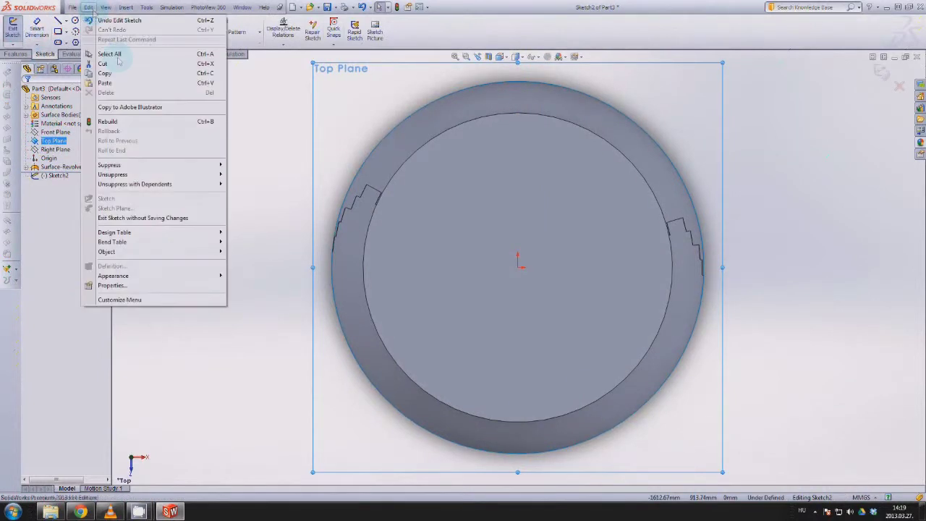
left_click(149, 87)
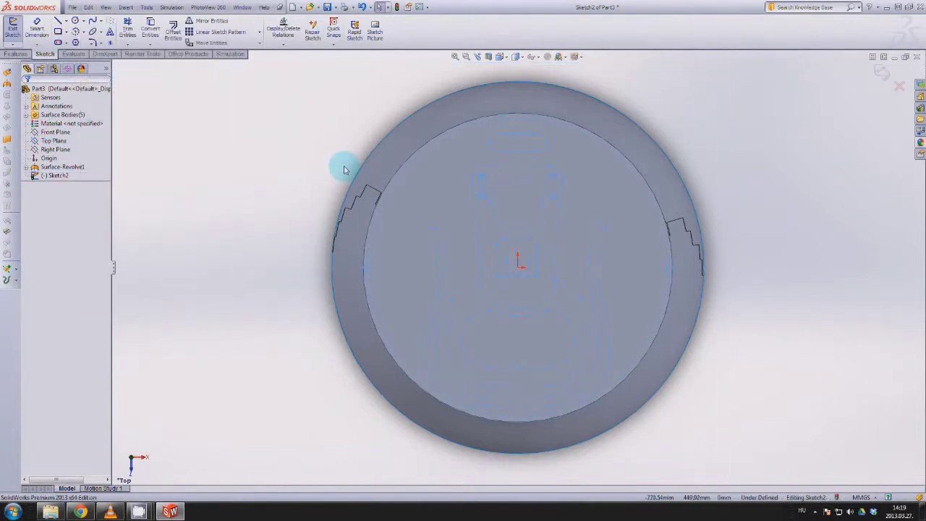
left_click(466, 209)
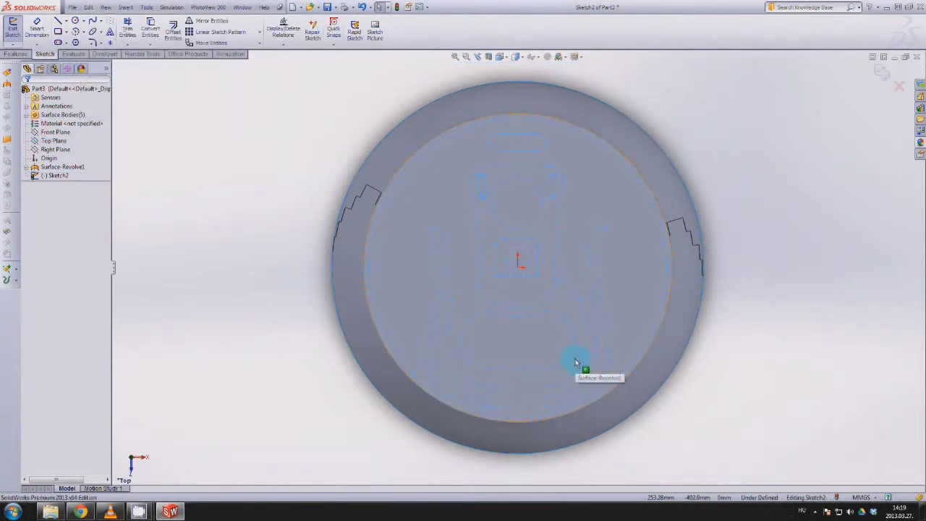
scroll(575, 362, "down", 3)
scroll(566, 325, "up", 3)
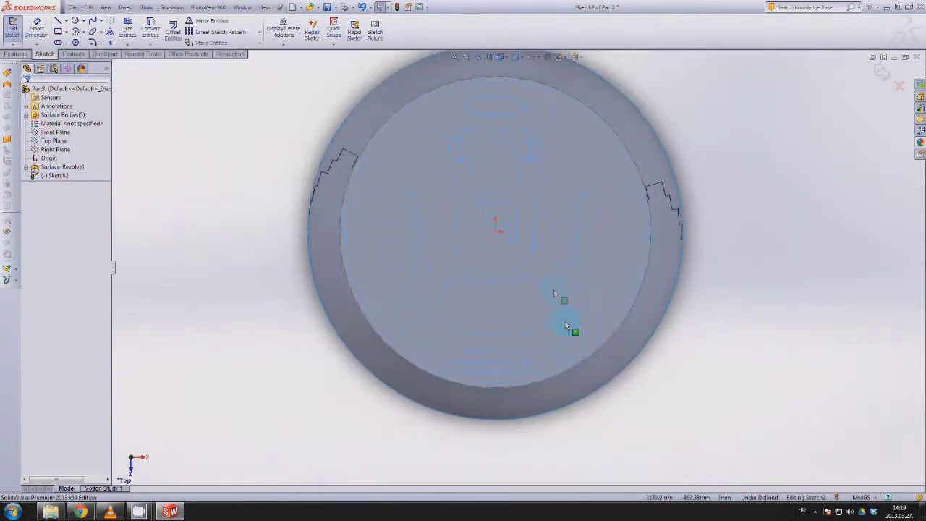
left_click(376, 143)
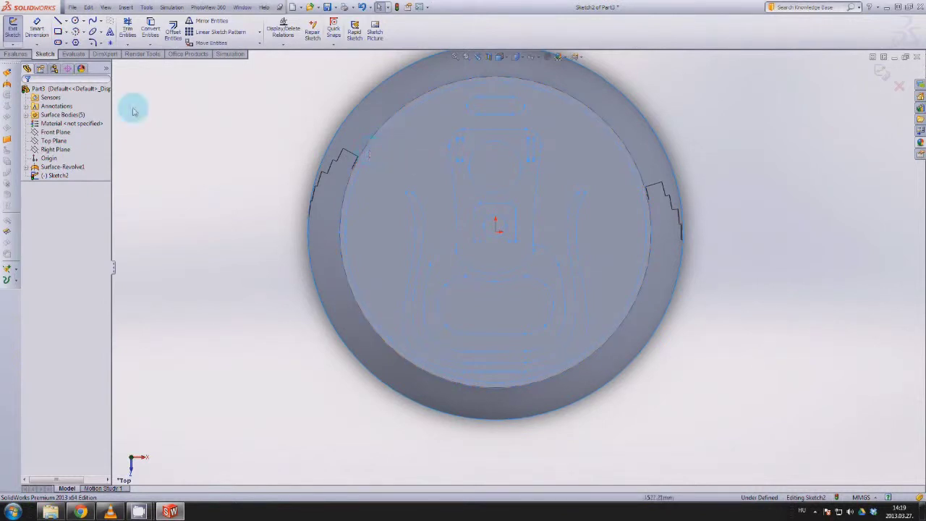
left_click(14, 28)
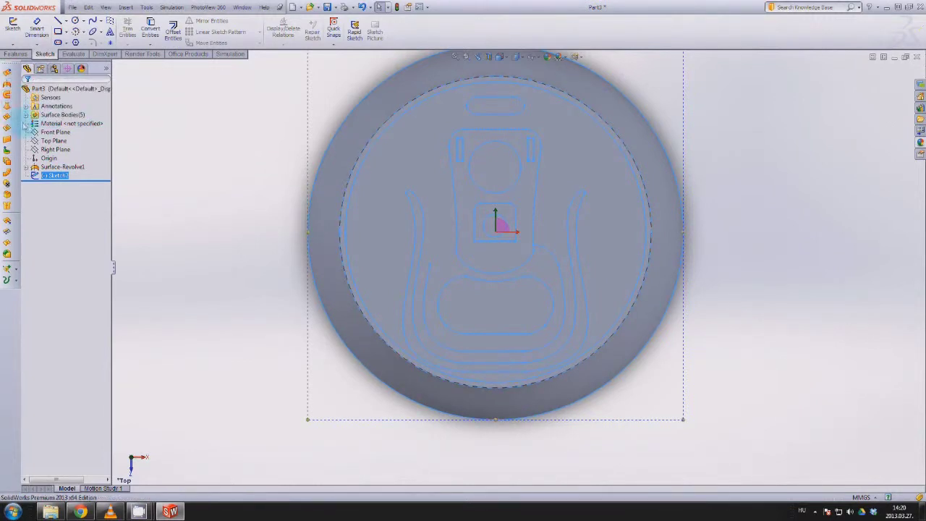
left_click(7, 232)
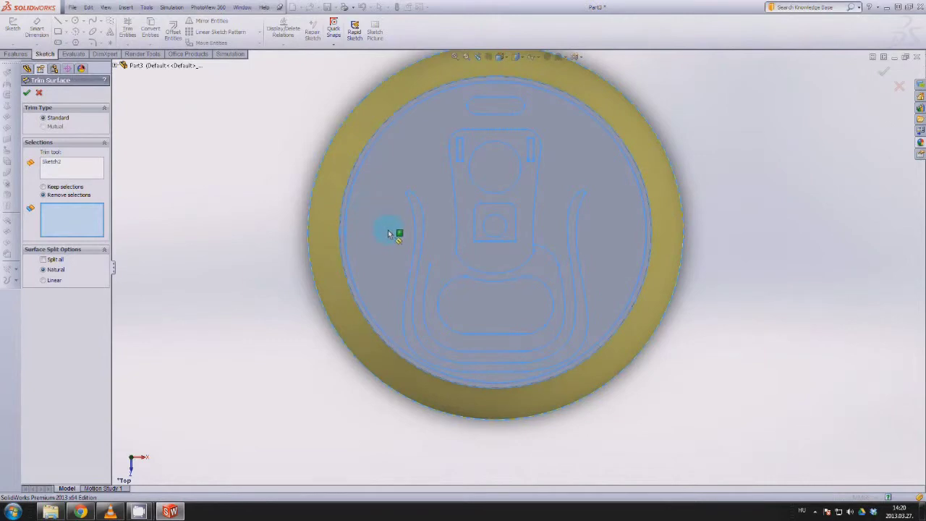
key("Escape")
mouse_move(380, 237)
middle_mouse_down()
mouse_move(391, 190)
mouse_move(443, 168)
mouse_move(465, 176)
middle_mouse_up()
Create reference Plane1 from the can's top face at a 100.00mm offset.
left_click(15, 53)
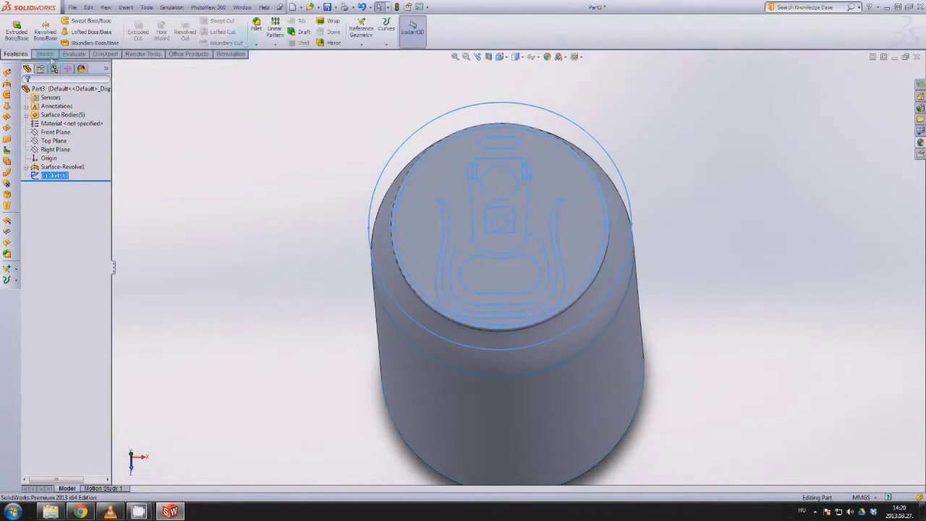
left_click(363, 42)
left_click(373, 57)
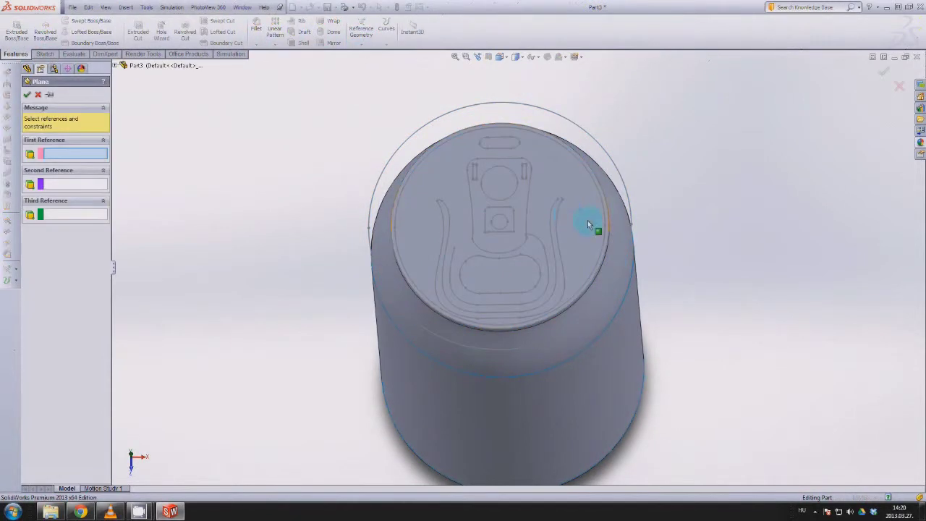
left_click(415, 198)
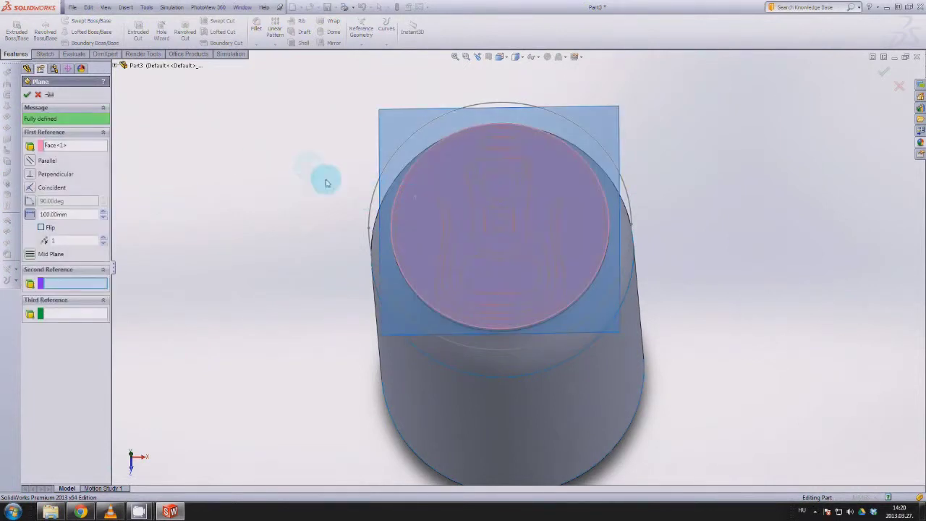
mouse_move(529, 209)
middle_mouse_down()
mouse_move(542, 74)
mouse_move(522, 136)
mouse_move(533, 182)
middle_mouse_up()
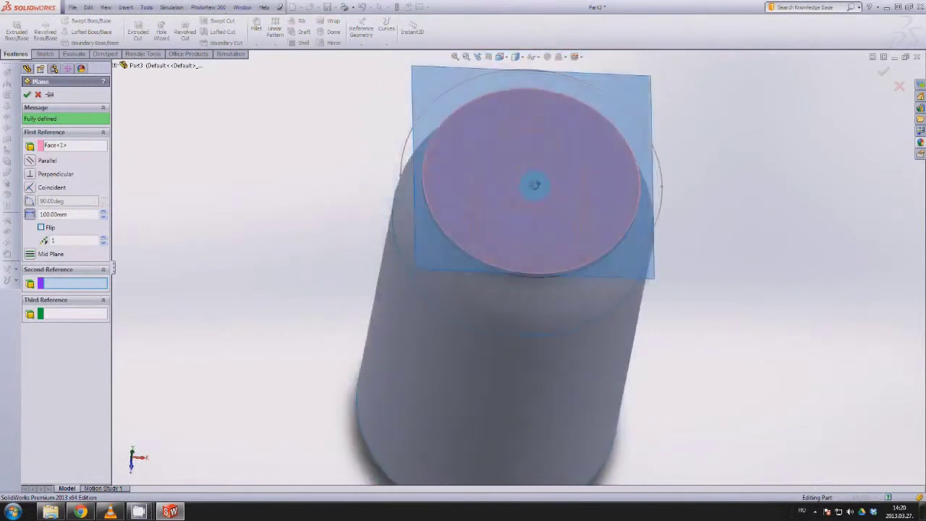
key("Return")
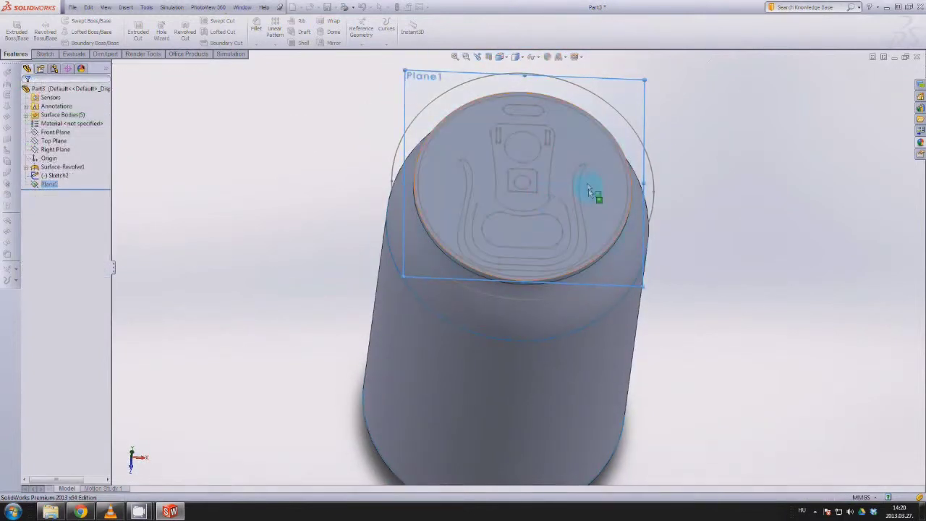
scroll(593, 192, "down", 3)
scroll(572, 184, "up", 4)
scroll(550, 178, "down", 1)
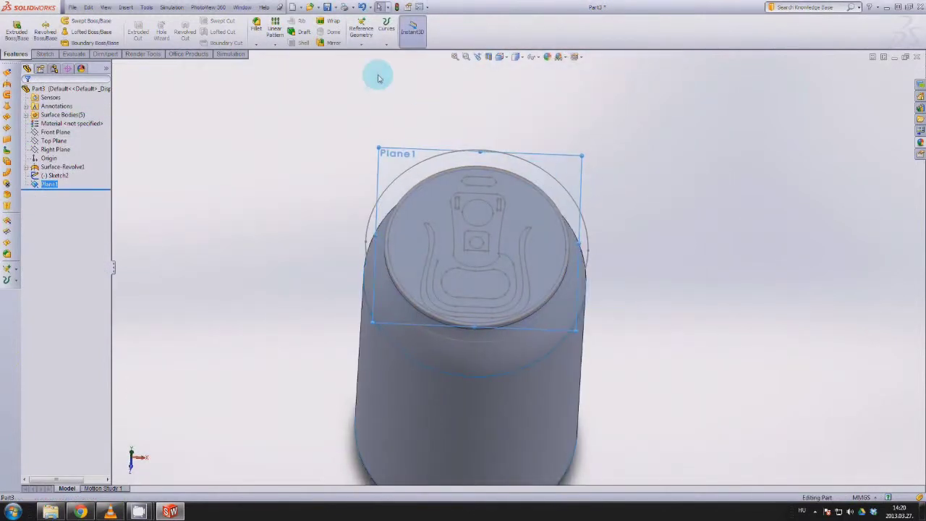
Sketch on Plane1 and convert the lid's circular edge and Sketch2's pull-tab curves.
left_click(45, 55)
left_click(13, 29)
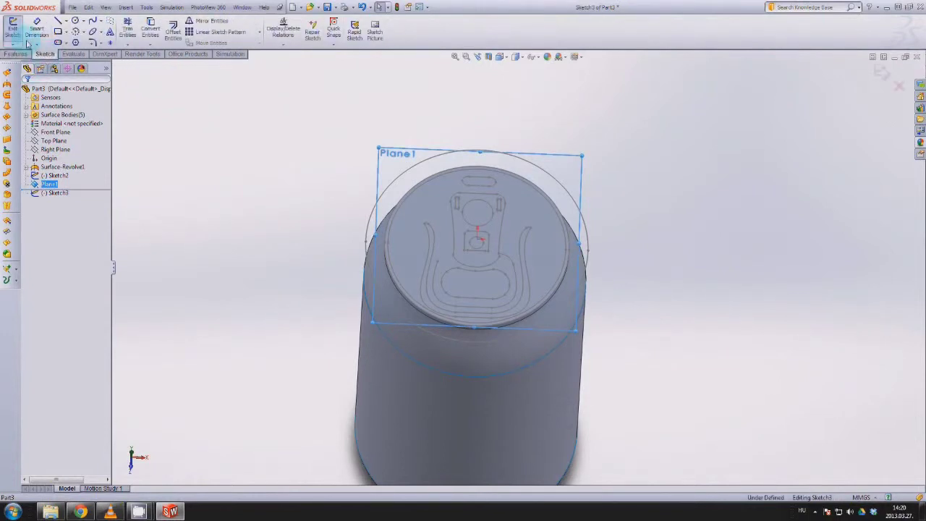
left_click(160, 37)
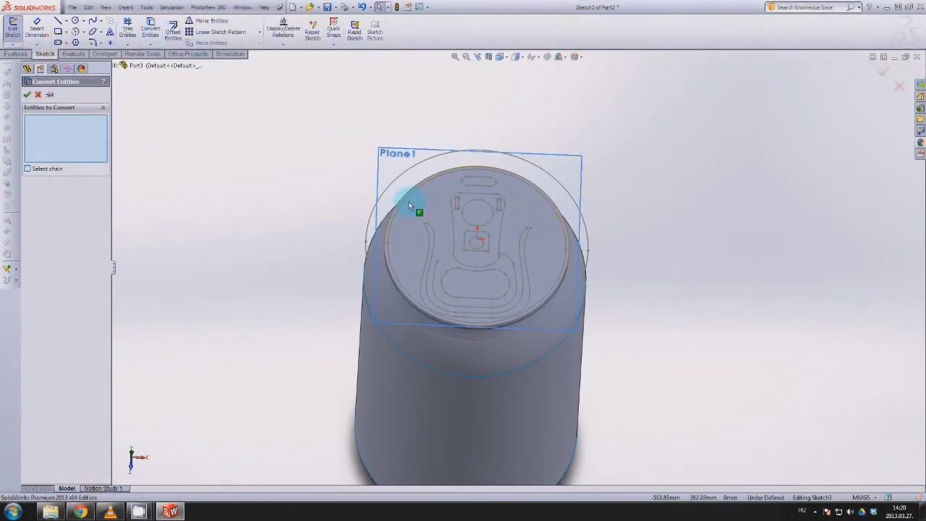
left_click(408, 206)
middle_click_drag(434, 228, 410, 230)
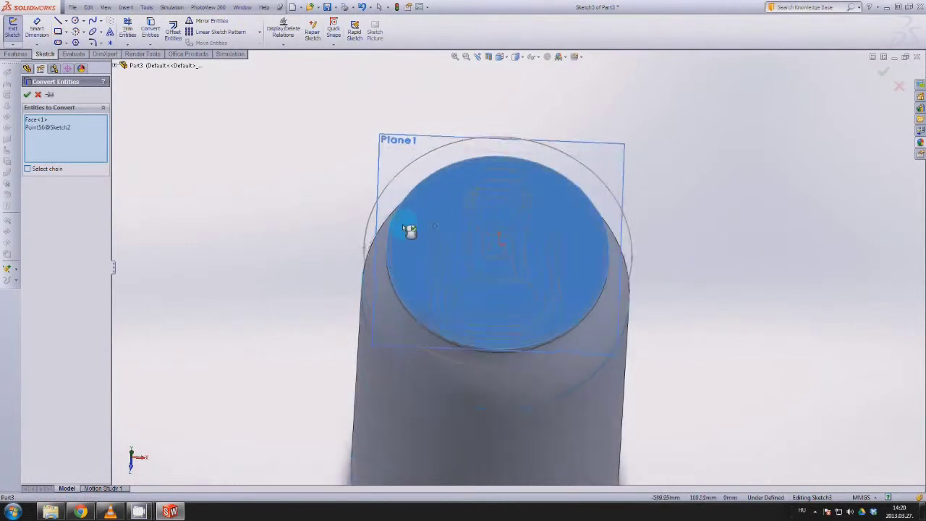
scroll(409, 230, "down", 3)
left_click(427, 267)
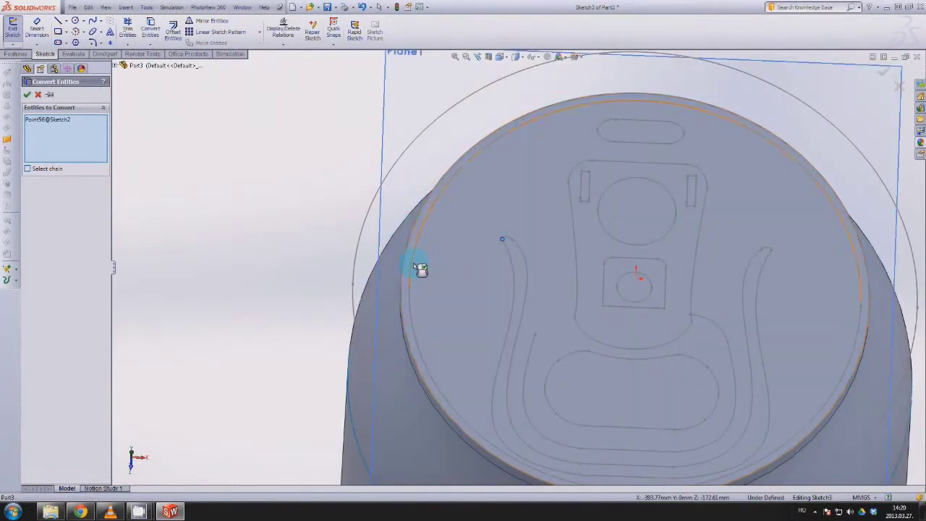
left_click(411, 310)
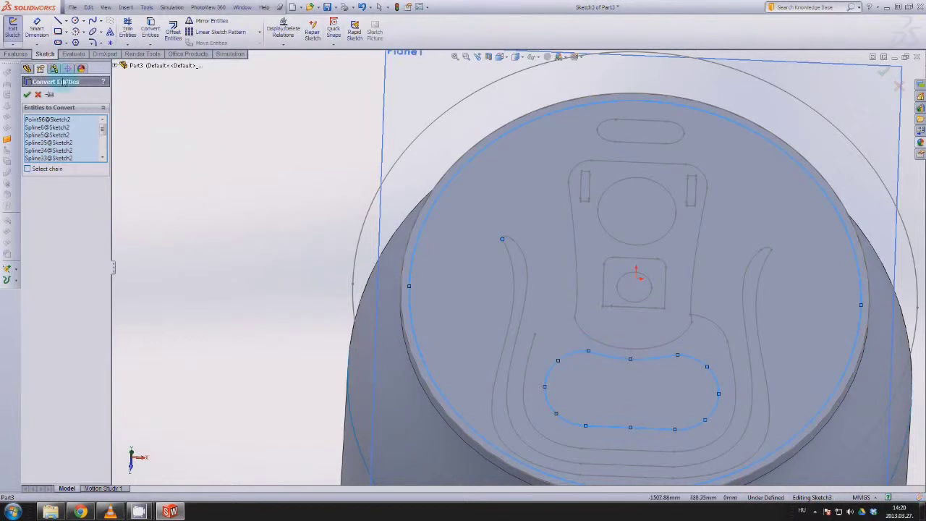
left_click(27, 94)
scroll(248, 213, "up", 5)
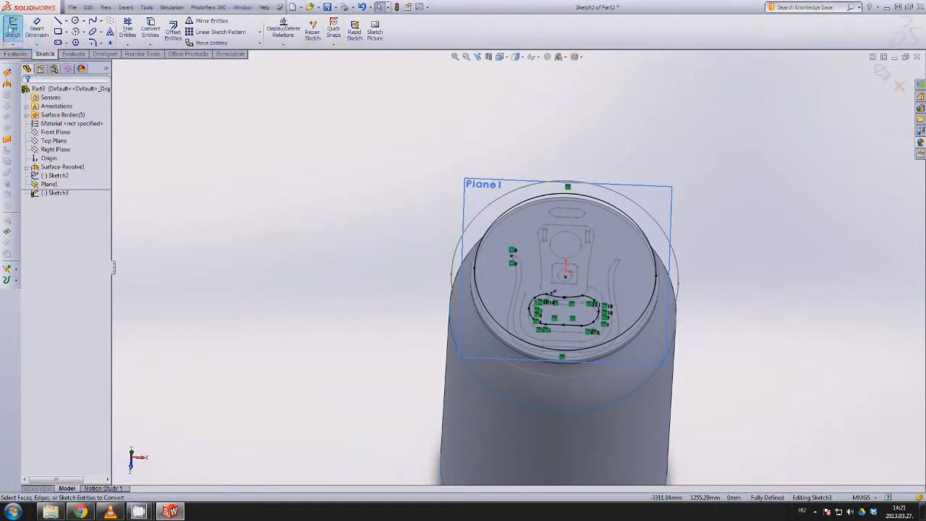
Trim away the can's top face and tab-opening face using Sketch3 as the tool.
left_click(12, 29)
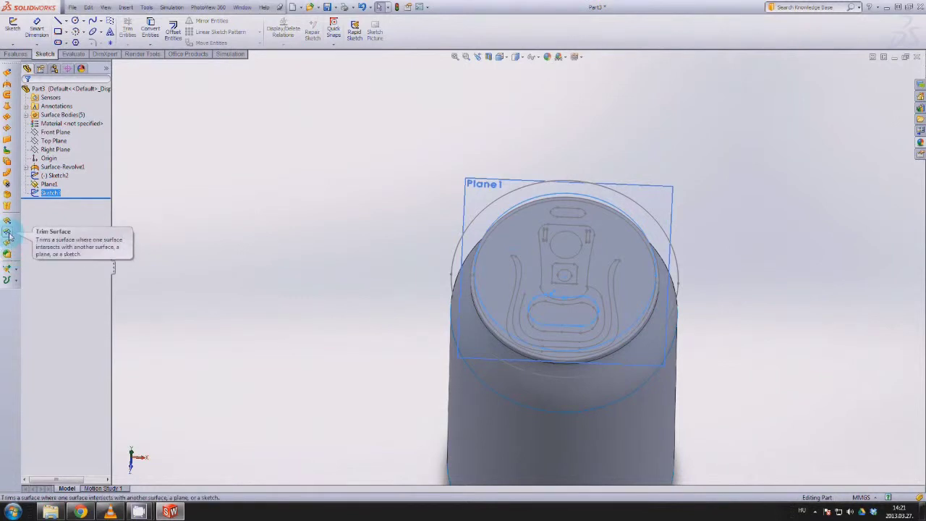
left_click(499, 286)
left_click(554, 316)
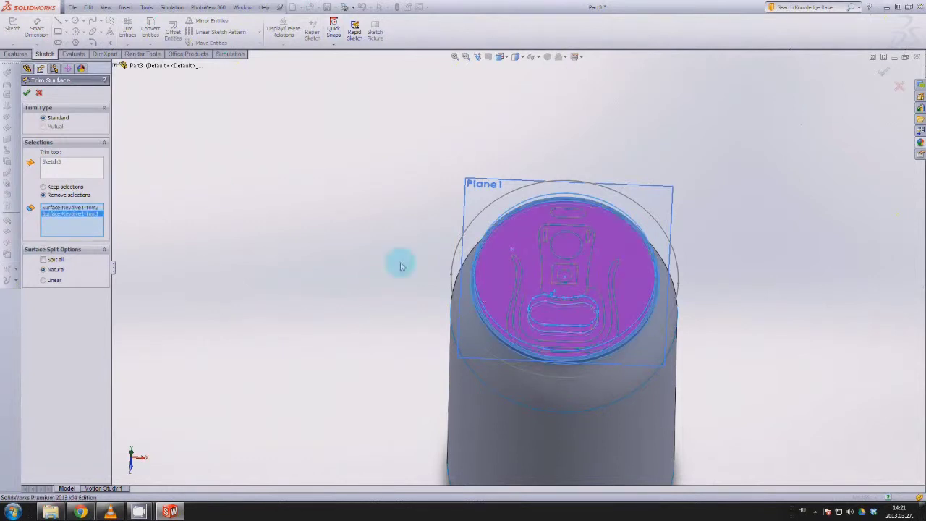
left_click(27, 93)
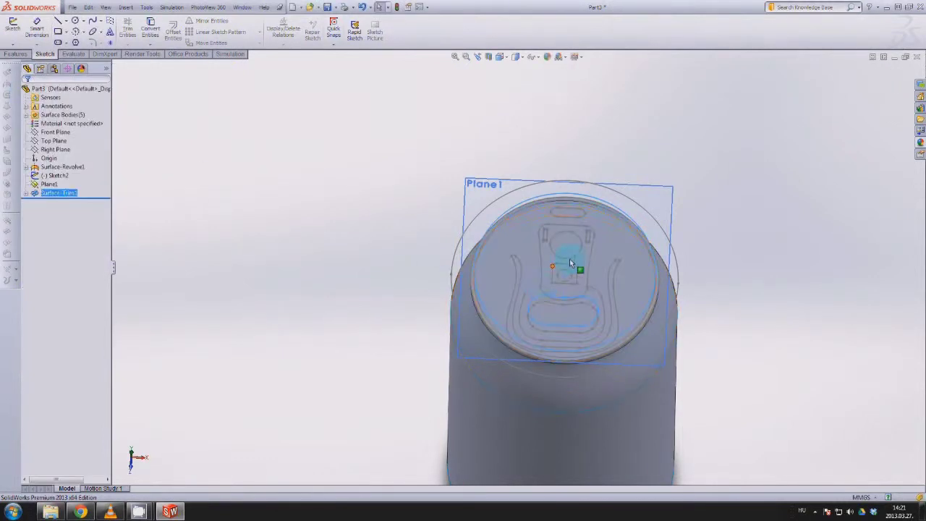
scroll(562, 246, "down", 4)
Hide Sketch2's curves on the can lid.
left_click(54, 175, "ctrl")
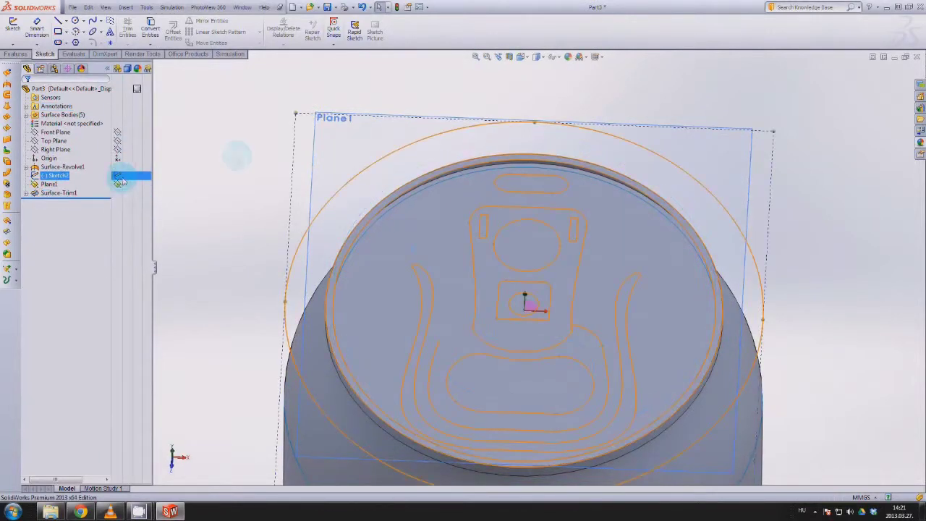
left_click(243, 148)
mouse_move(463, 268)
middle_mouse_down()
mouse_move(475, 224)
mouse_move(498, 222)
mouse_move(484, 258)
mouse_move(424, 259)
middle_mouse_up()
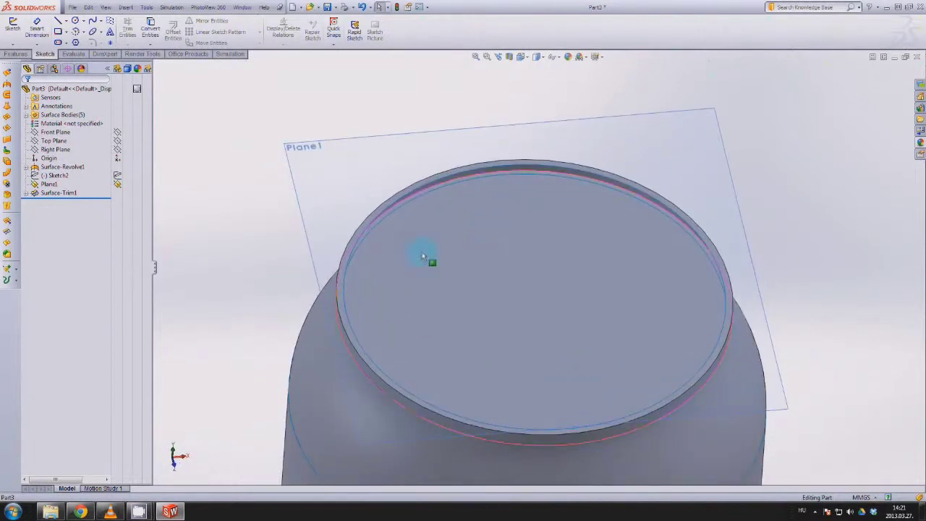
left_click(25, 194)
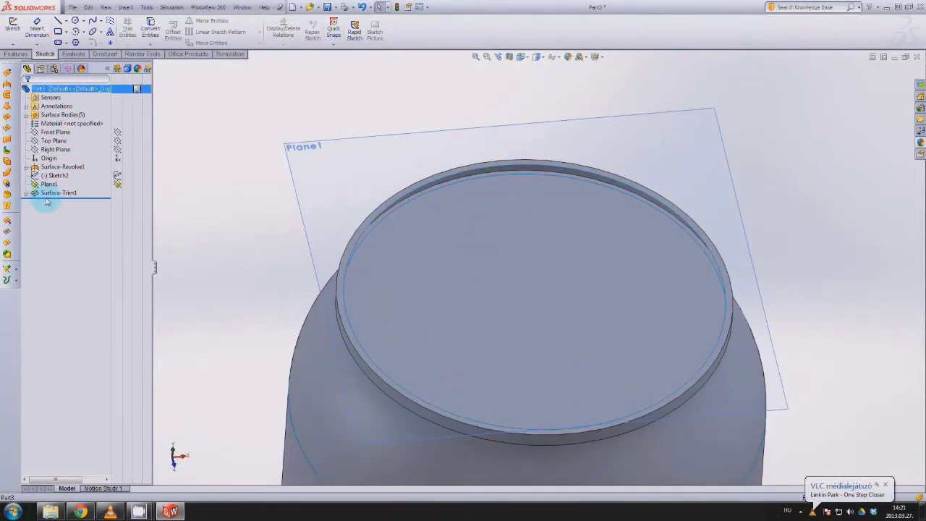
left_click(26, 192)
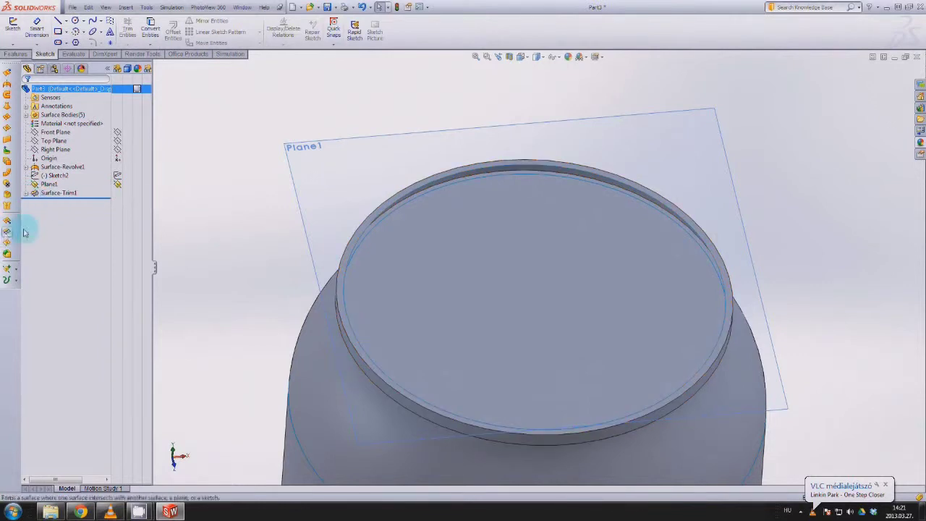
left_click(133, 201)
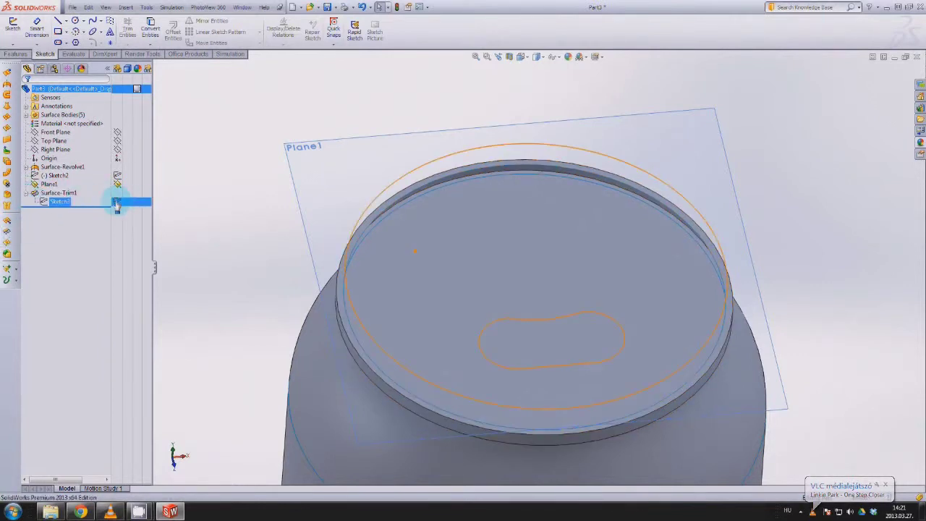
left_click(118, 202)
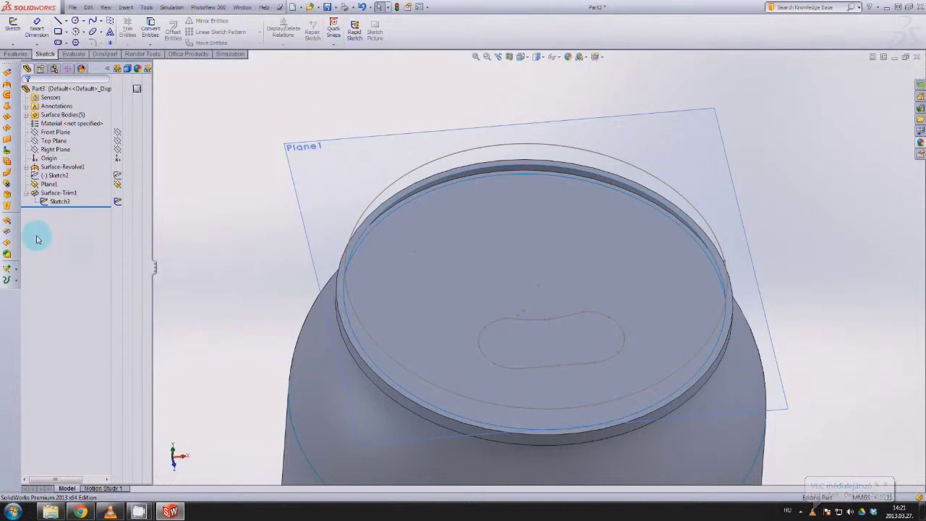
left_click(8, 232)
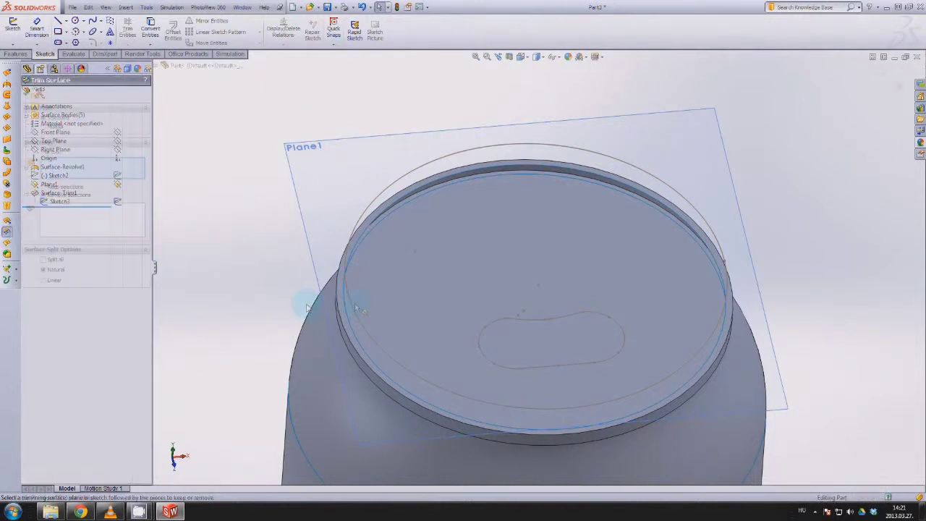
left_click(522, 325)
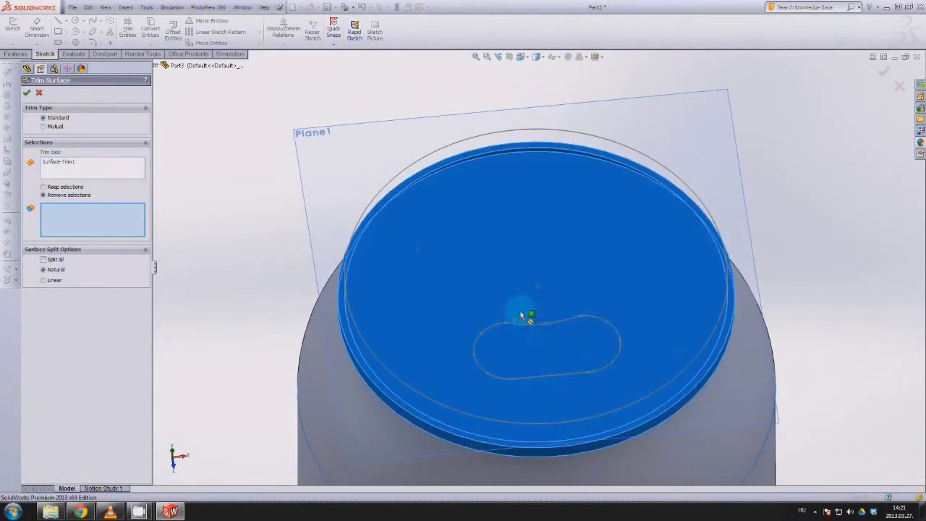
mouse_move(535, 356)
middle_mouse_down()
mouse_move(531, 397)
mouse_move(541, 351)
middle_mouse_up()
key("Return")
scroll(541, 388, "up", 3)
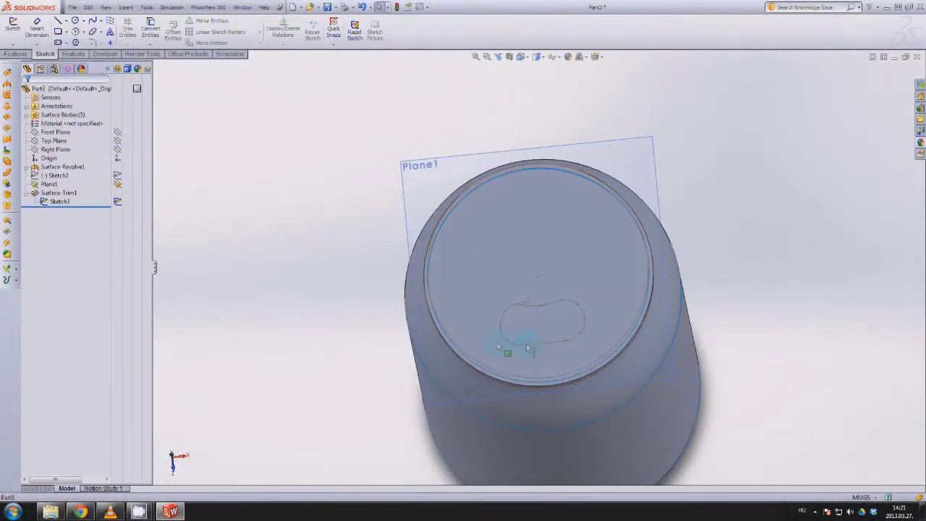
middle_click_drag(367, 242, 374, 232)
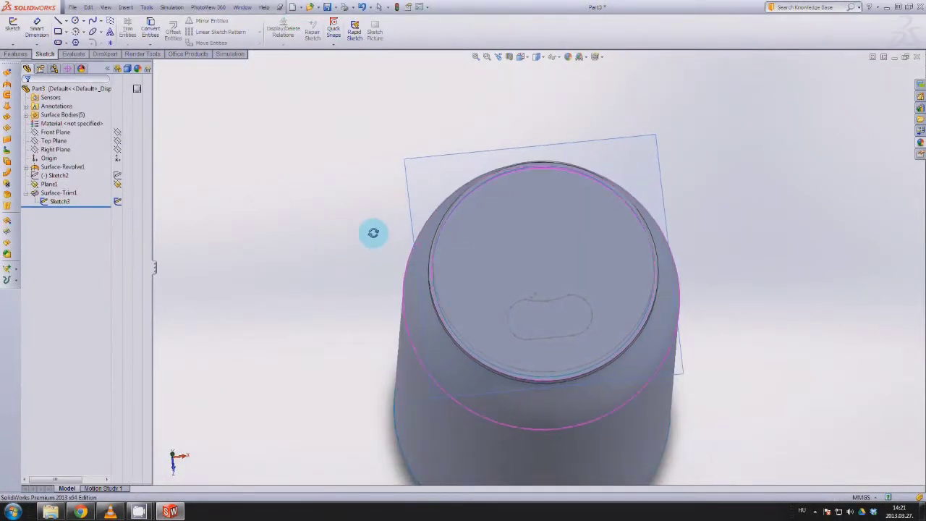
left_click(117, 203)
left_click(305, 240)
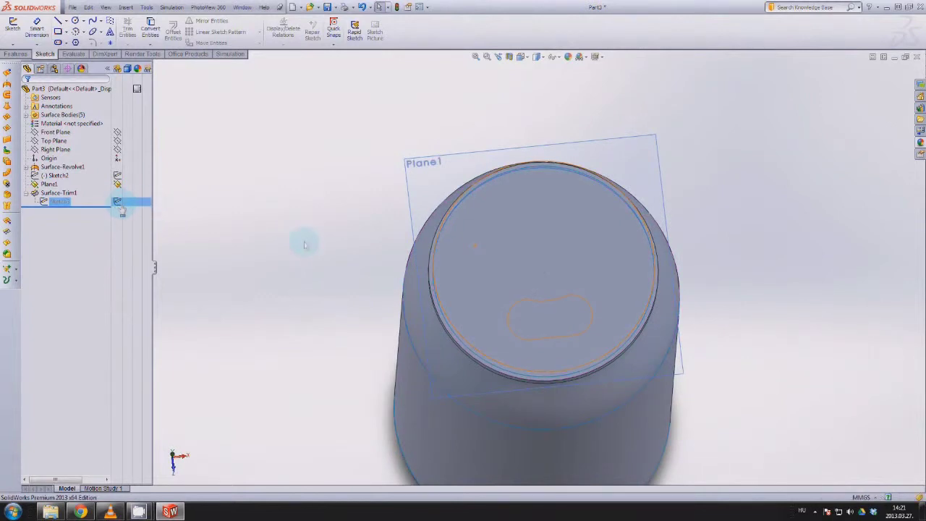
Add a reference plane on the can's top face with its offset distance set to 0.00mm.
left_click(14, 54)
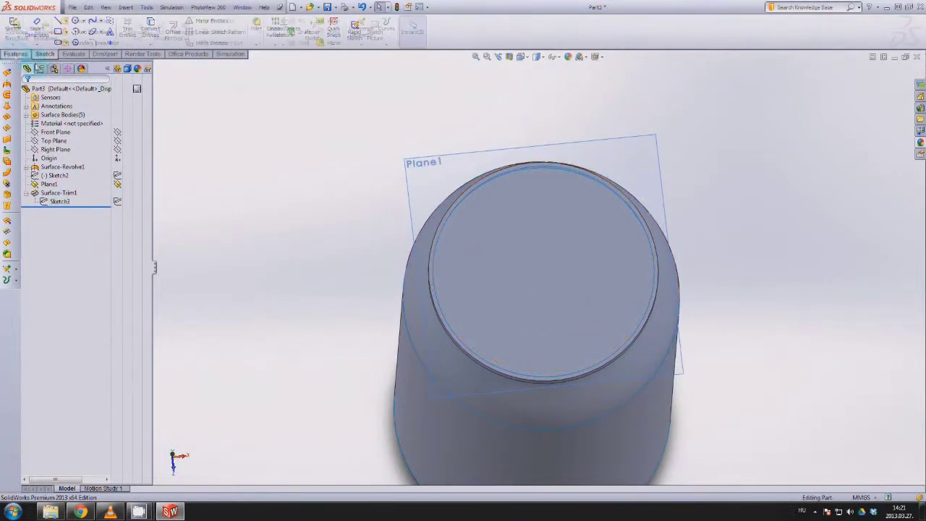
left_click(357, 35)
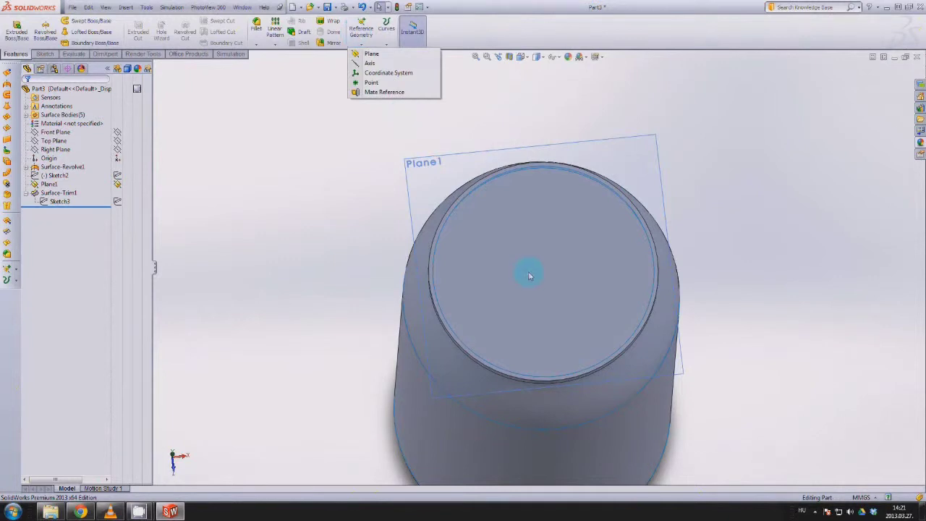
left_click(391, 53)
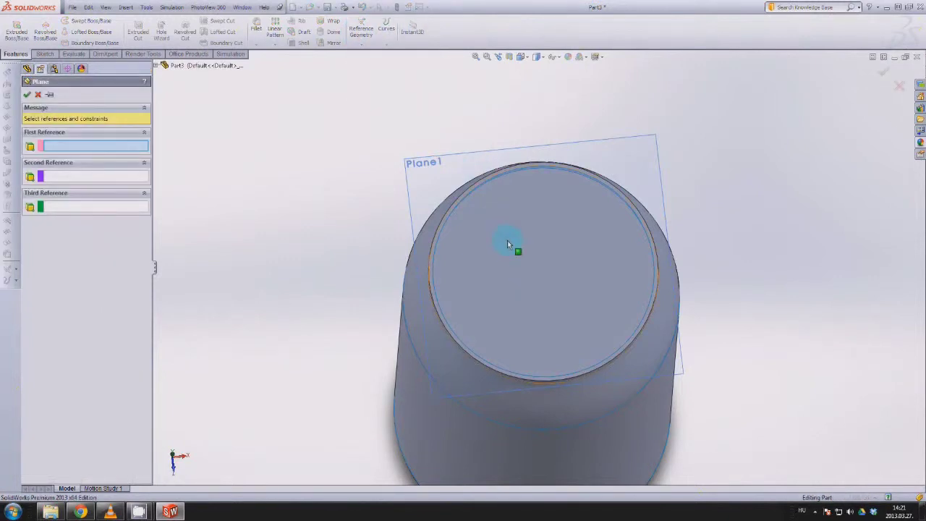
left_click(507, 240)
middle_click_drag(497, 202, 366, 170)
left_click(92, 214)
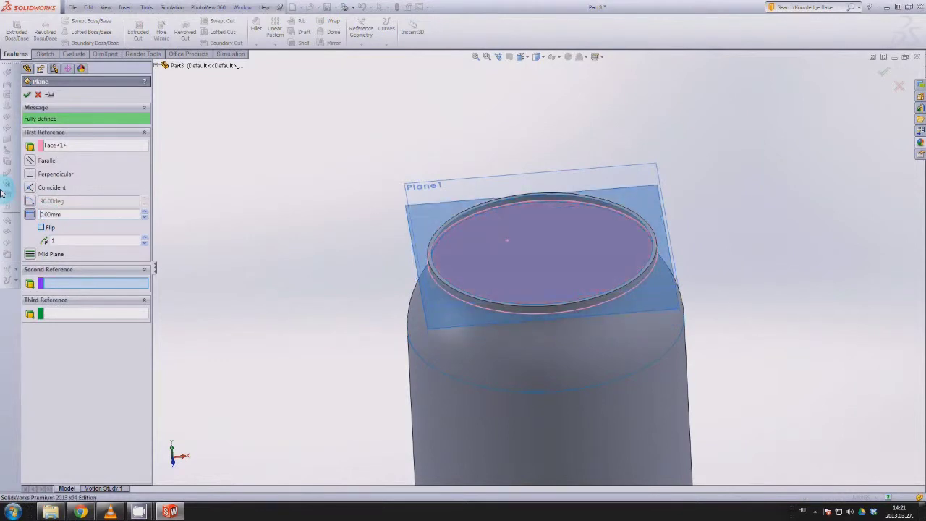
left_click(245, 182)
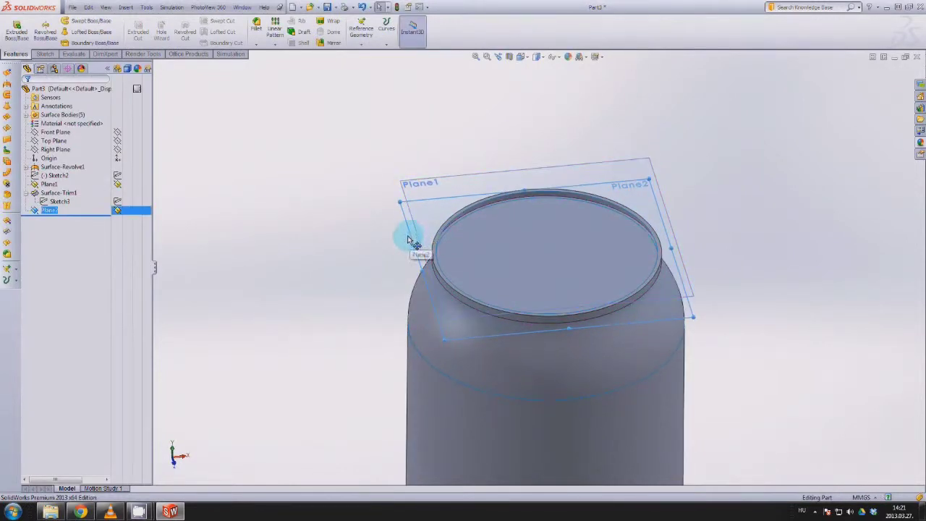
mouse_move(410, 237)
middle_mouse_down()
mouse_move(413, 227)
mouse_move(444, 248)
mouse_move(434, 244)
middle_mouse_up()
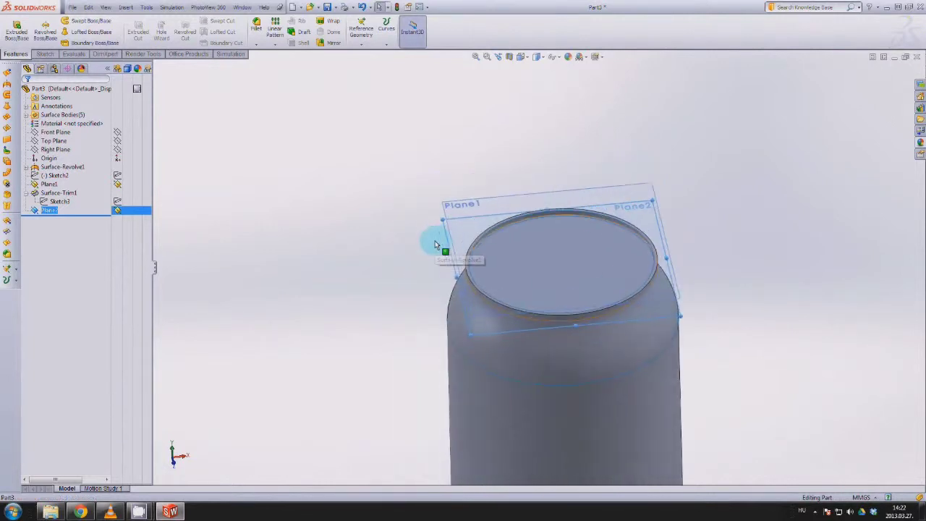
scroll(437, 244, "down", 1)
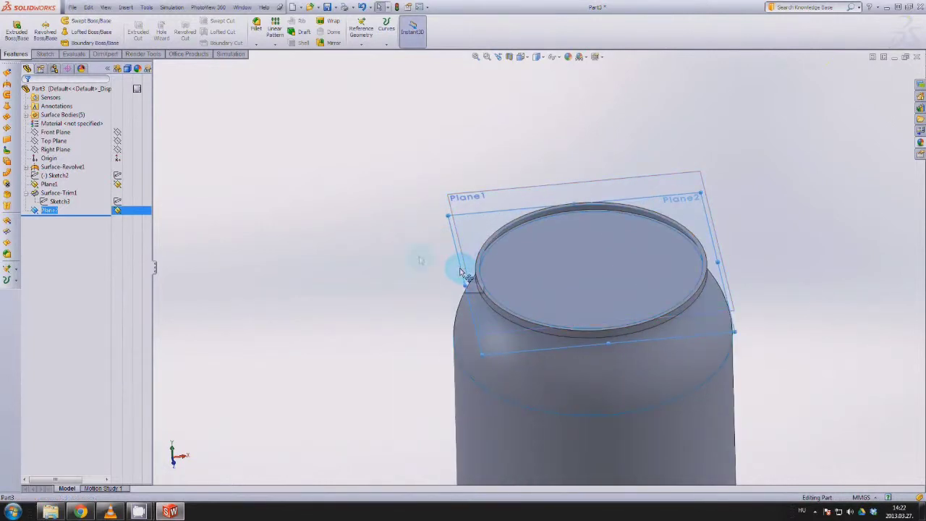
Open a new sketch on Plane2, face the can top, and launch Convert Entities.
left_click(51, 211)
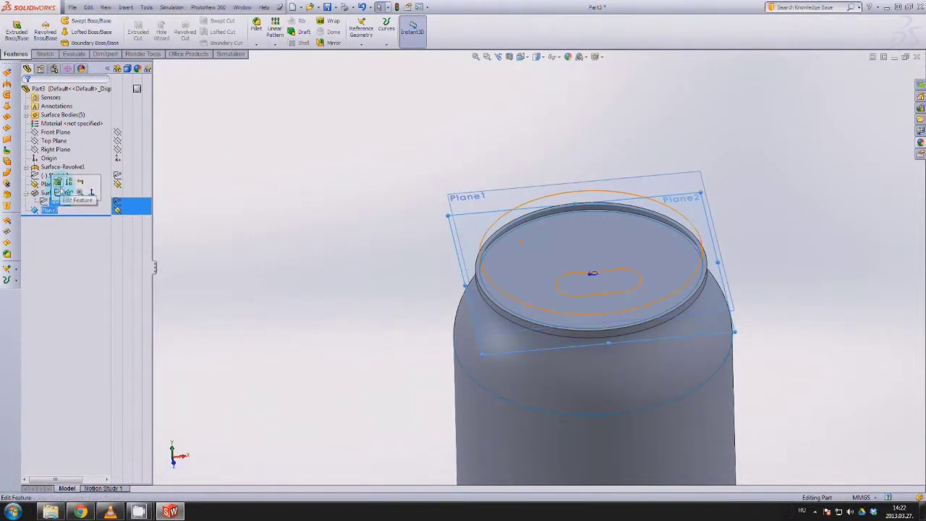
left_click(58, 183)
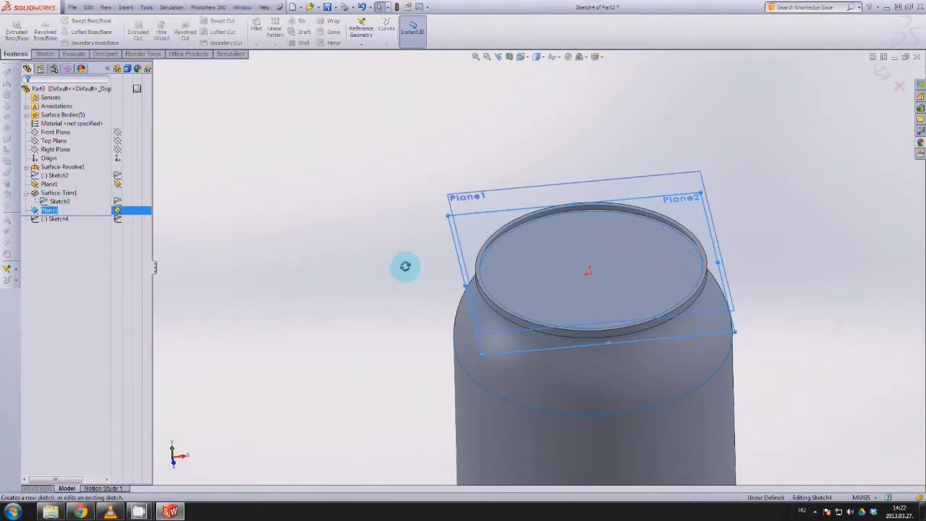
left_click(59, 193)
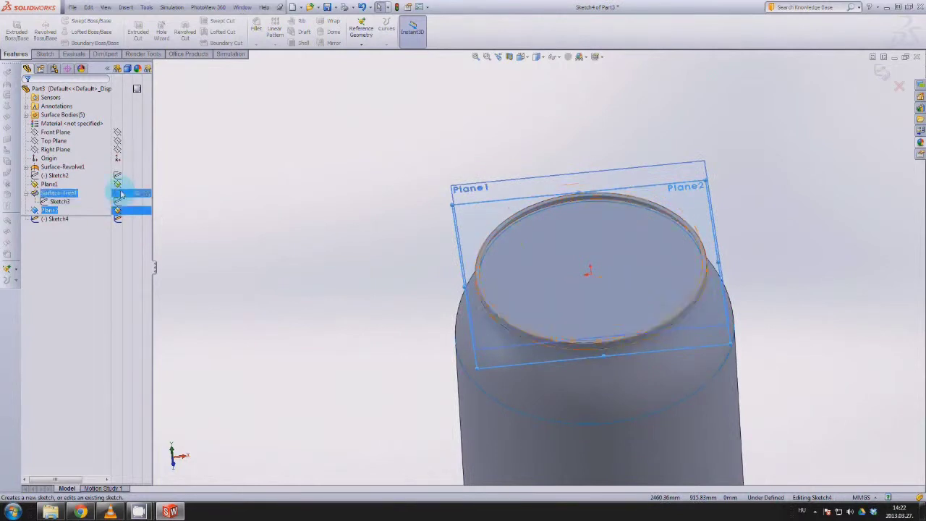
mouse_move(424, 215)
middle_mouse_down()
mouse_move(423, 237)
mouse_move(585, 355)
mouse_move(600, 352)
middle_mouse_up()
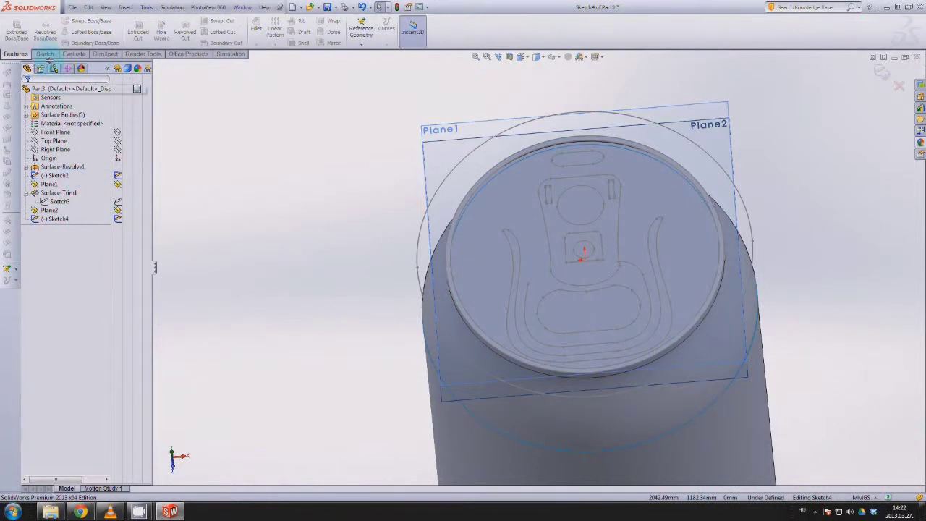
left_click(46, 55)
left_click(149, 31)
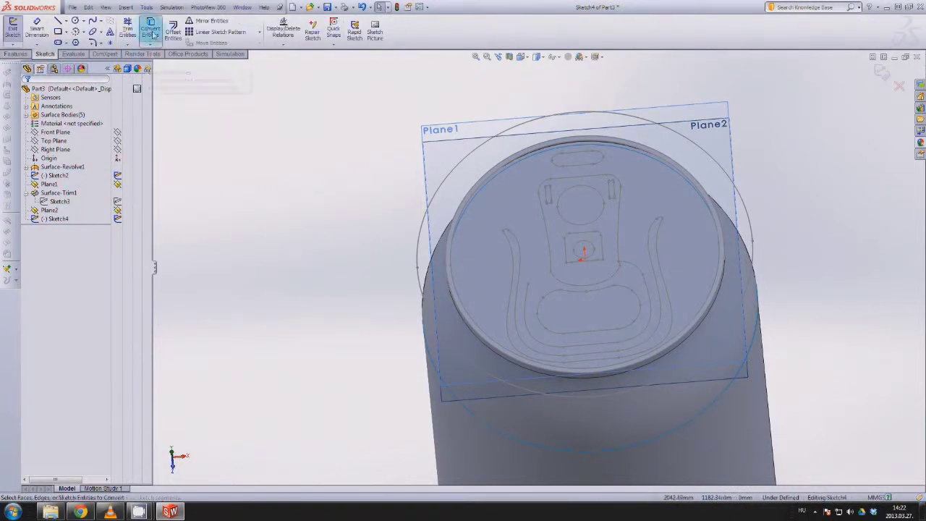
Project the left and right groove splines and the short rim line into Sketch4.
left_click(516, 301)
left_click(512, 259)
scroll(508, 230, "down", 3)
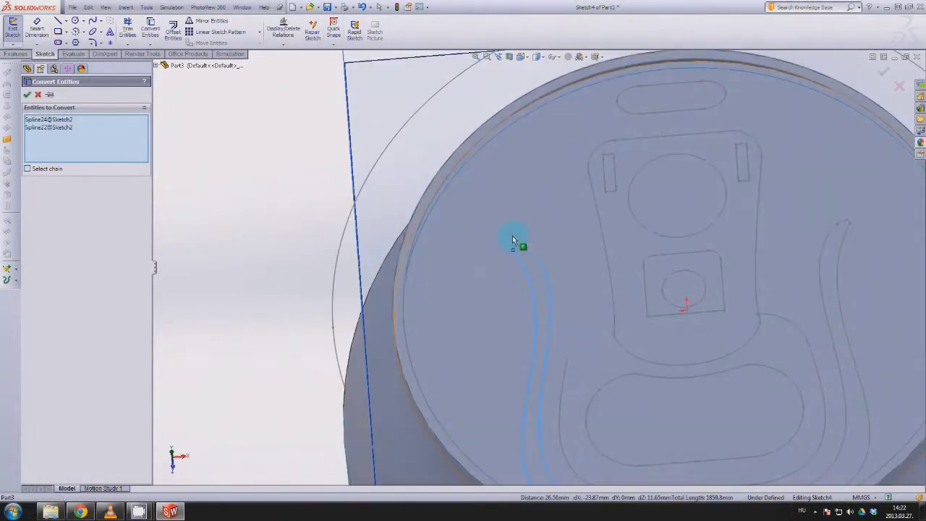
left_click(518, 252)
scroll(631, 382, "up", 2)
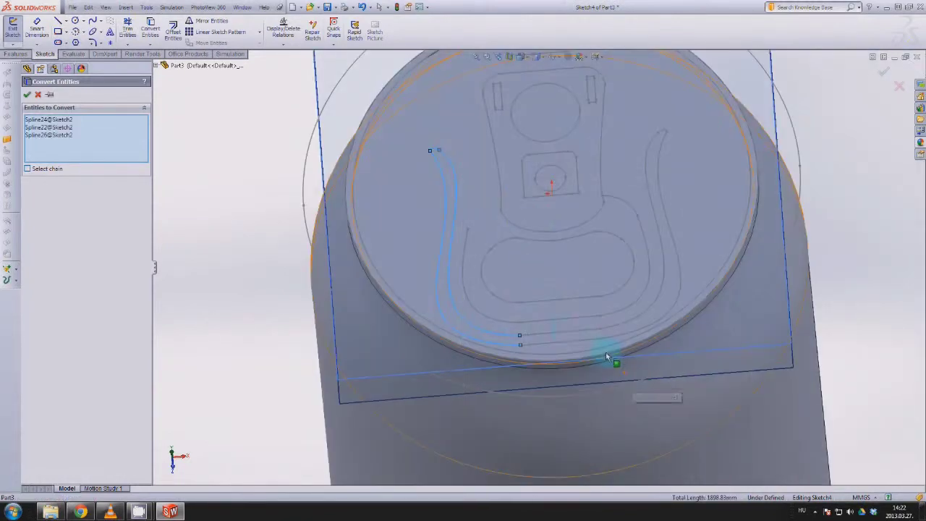
left_click(553, 338)
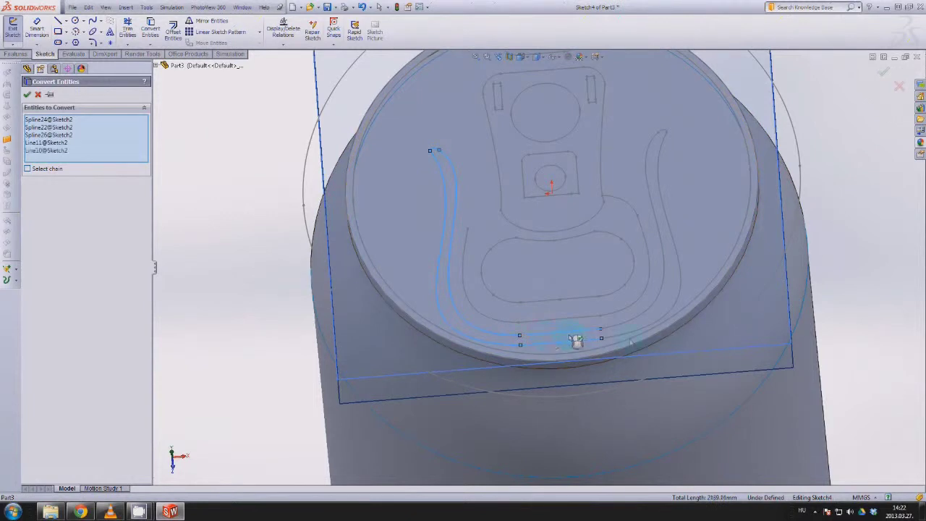
left_click(637, 329)
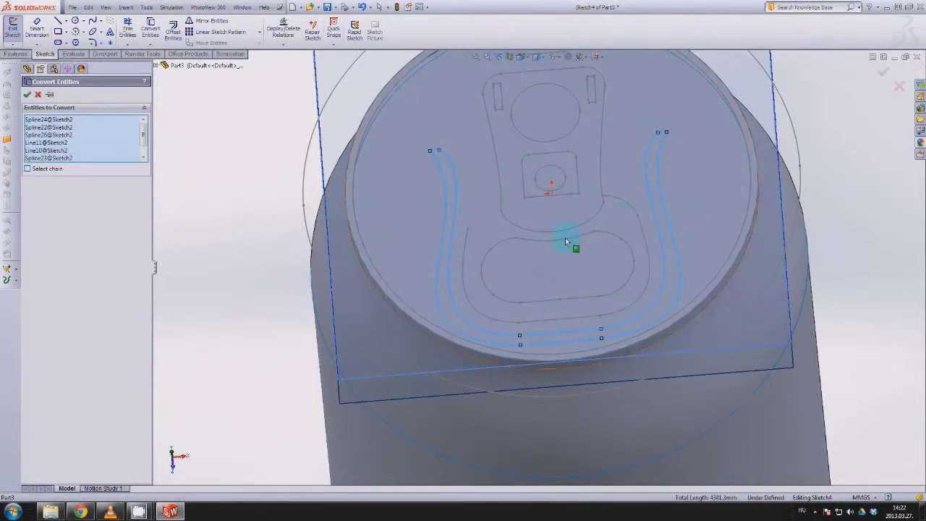
Project the tab's outline edges, the small slot edge and the circle's upper arc.
left_click(585, 223)
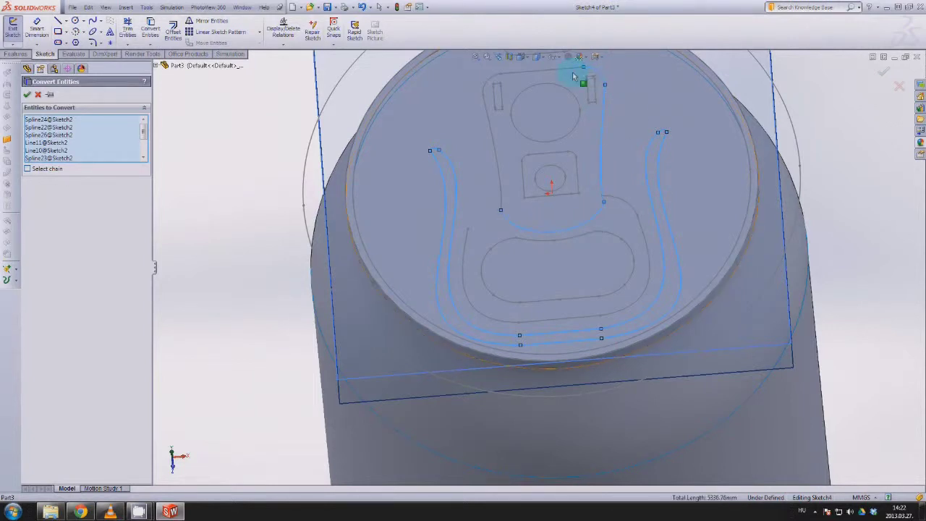
left_click(562, 69)
left_click(492, 85)
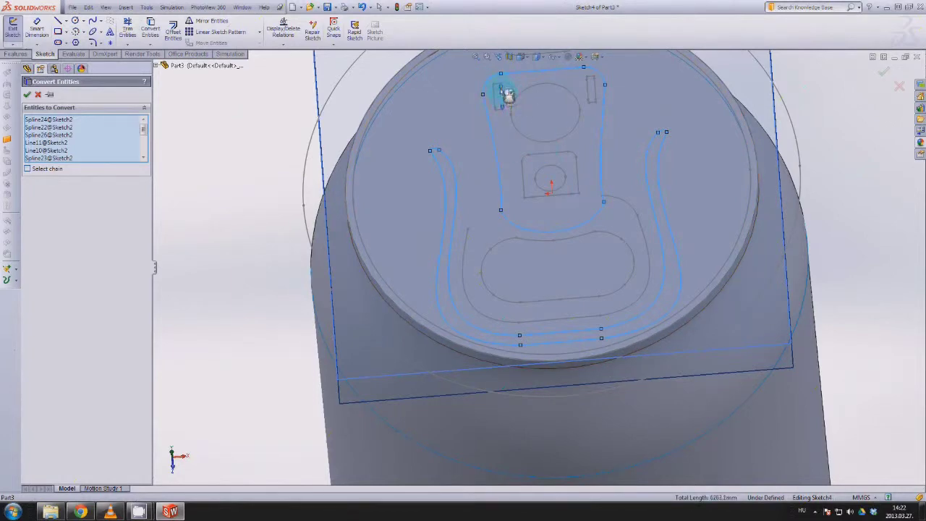
scroll(520, 126, "down", 2)
scroll(516, 149, "up", 3)
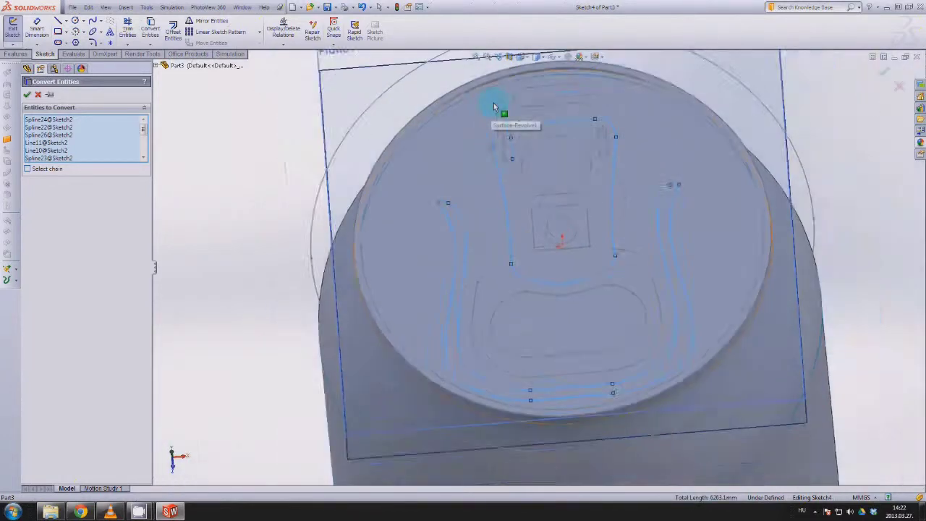
scroll(506, 138, "down", 4)
left_click(515, 175)
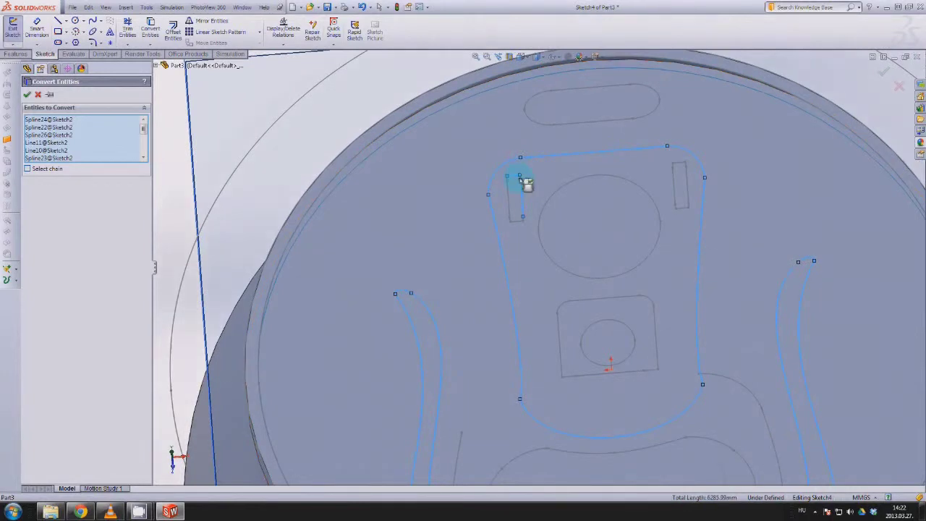
scroll(517, 177, "down", 2)
scroll(529, 197, "down", 1)
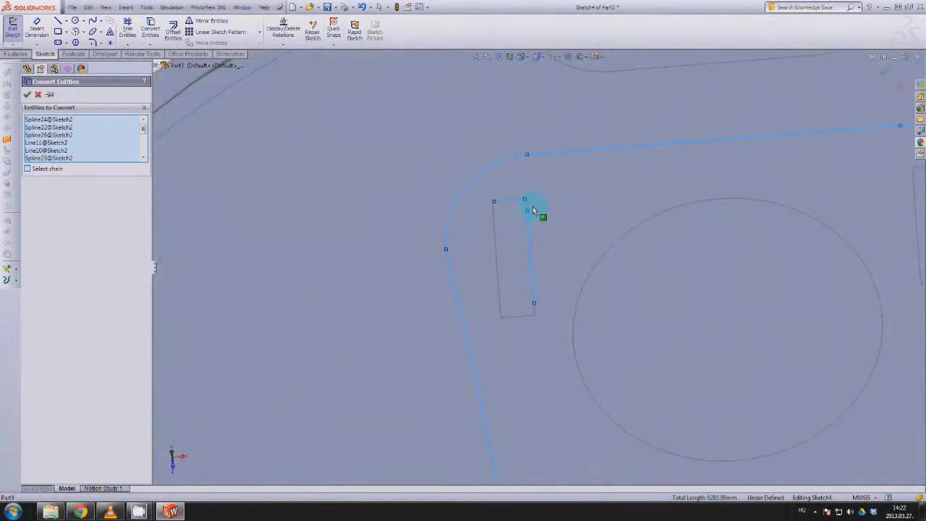
left_click(493, 210)
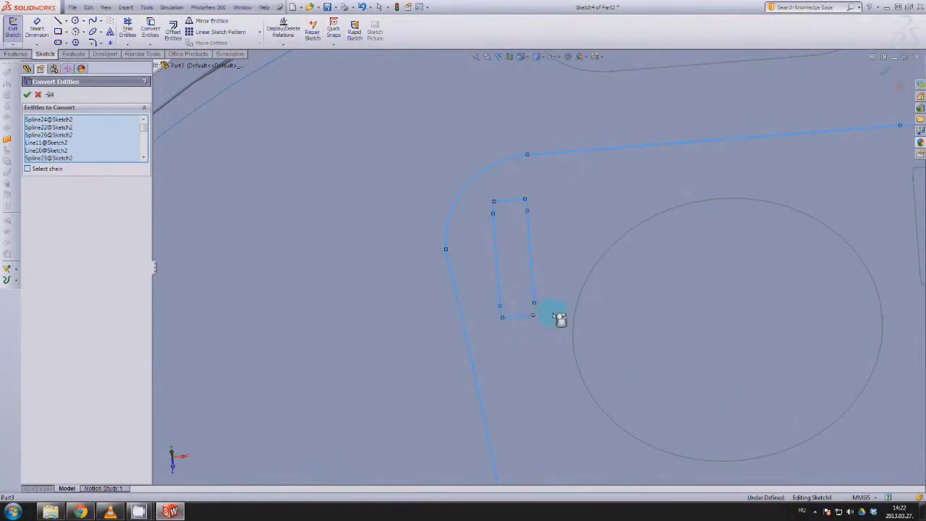
left_click(577, 310)
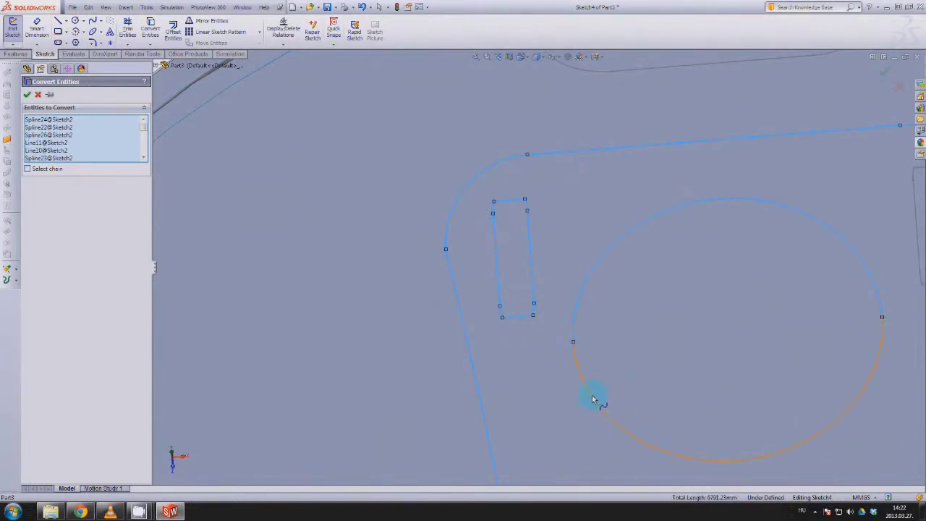
scroll(690, 461, "up", 3)
Add the rounded rectangle's bottom, right and corner arcs plus its inner circle to the conversion.
scroll(658, 410, "up", 1)
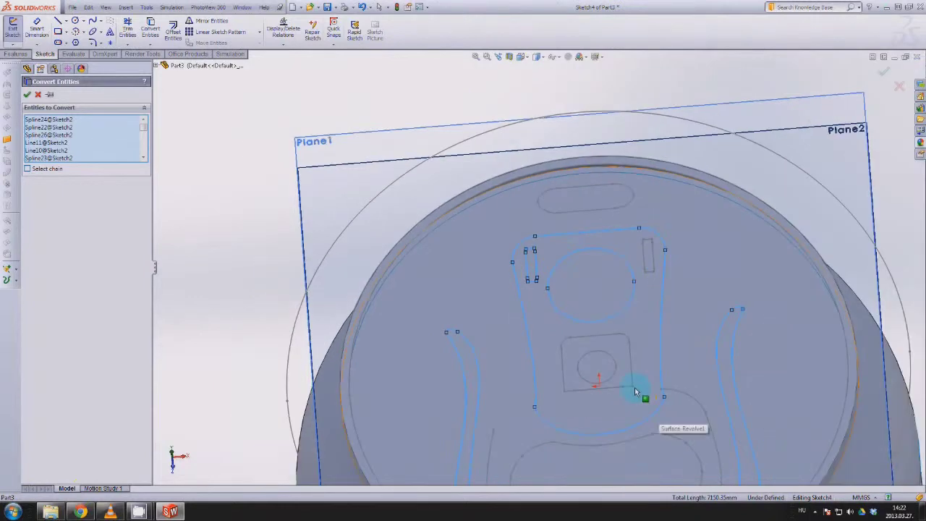
scroll(629, 398, "down", 2)
left_click(583, 370)
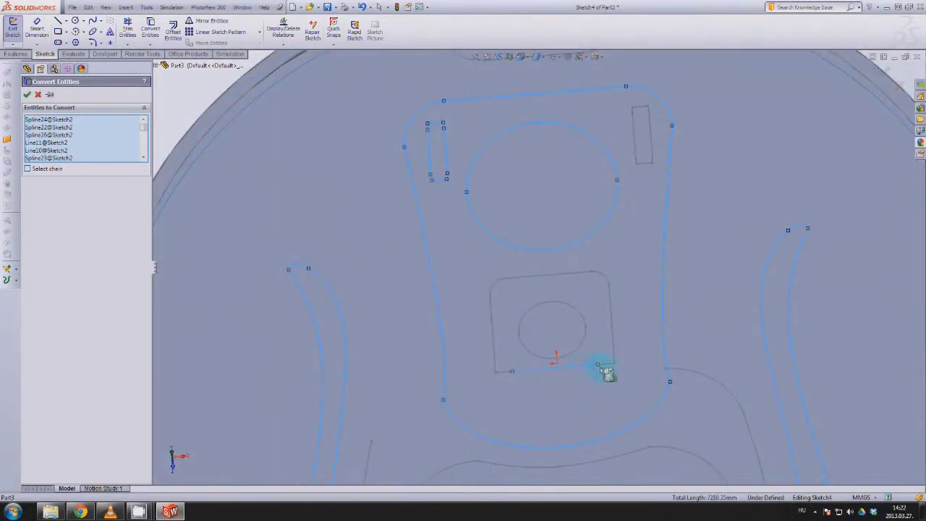
left_click(613, 361)
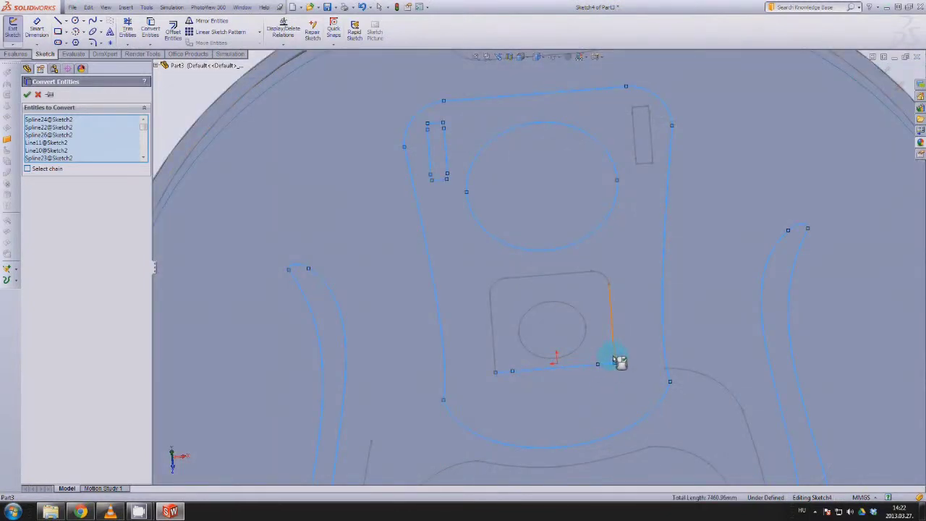
left_click(605, 278)
left_click(494, 287)
left_click(525, 330)
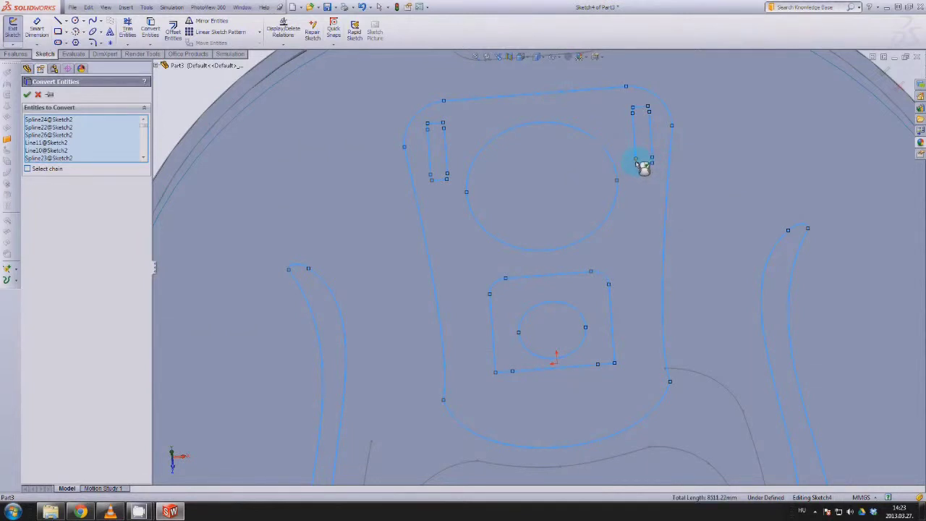
Add the second small slot and all four edges of the top oval slot.
left_click(625, 202)
scroll(554, 118, "up", 3)
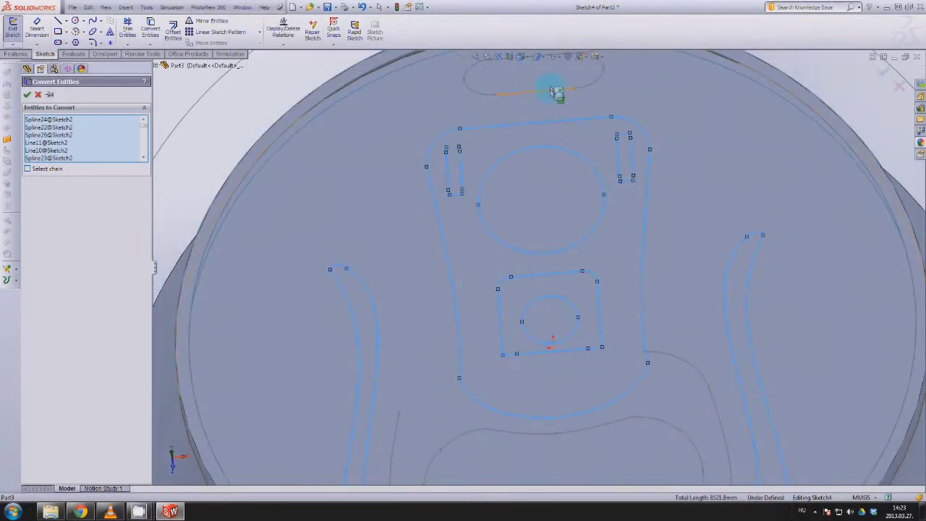
left_click(554, 88)
scroll(554, 87, "down", 2)
scroll(554, 87, "down", 2)
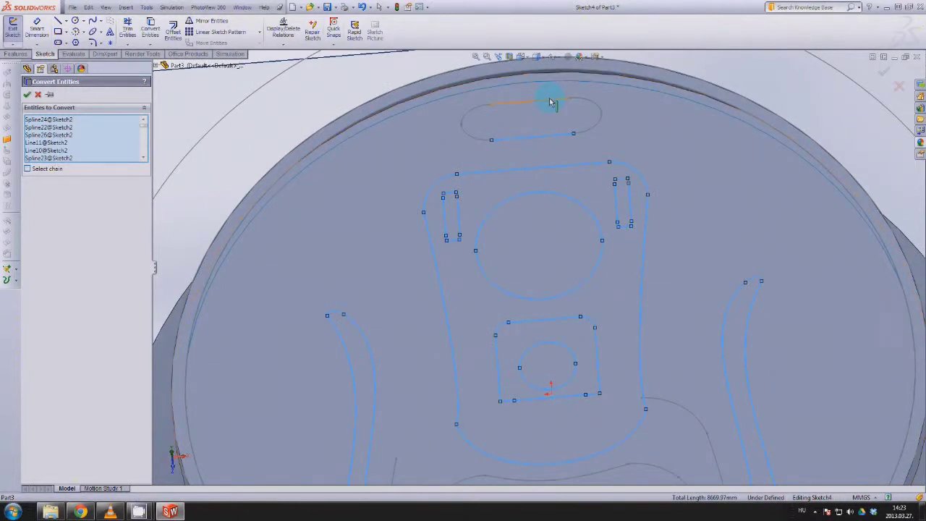
left_click(550, 99)
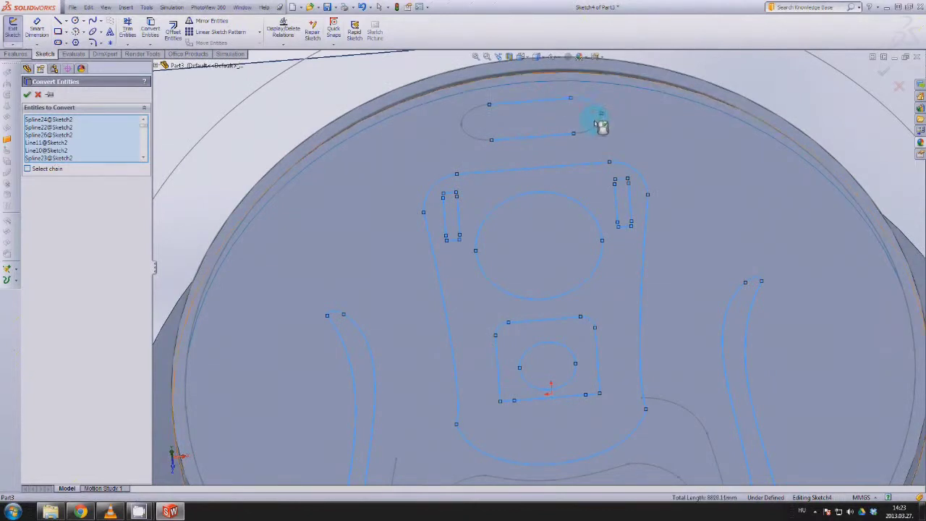
left_click(599, 120)
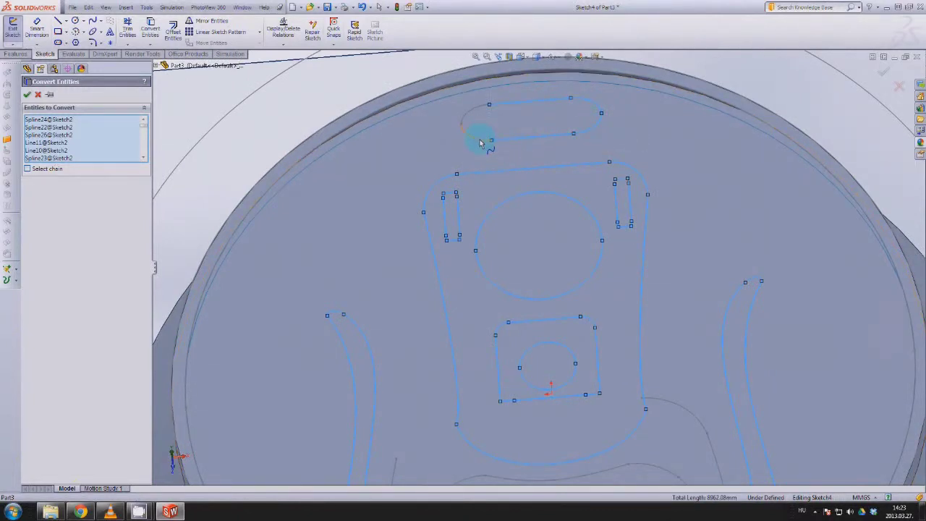
left_click(472, 117)
mouse_move(510, 152)
middle_mouse_down()
mouse_move(683, 377)
mouse_move(616, 370)
mouse_move(584, 407)
middle_mouse_up()
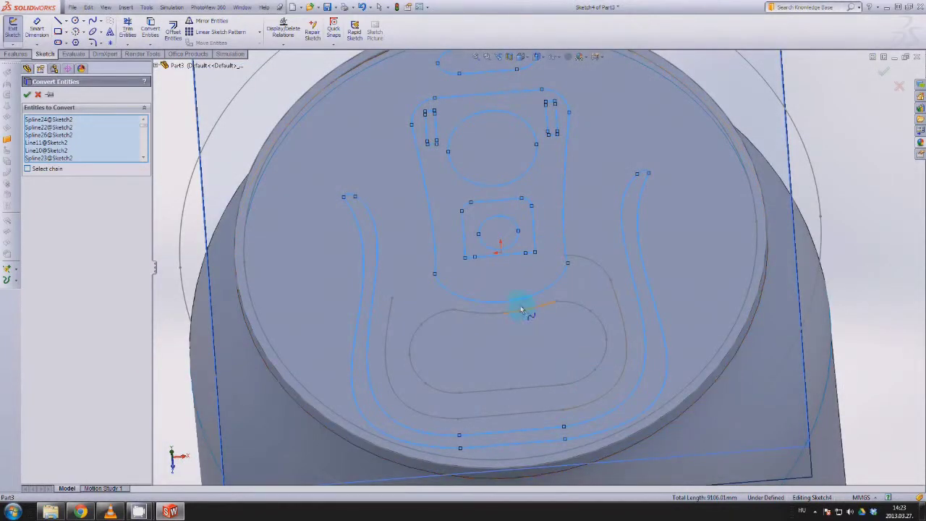
middle_click_drag(560, 268, 302, 279)
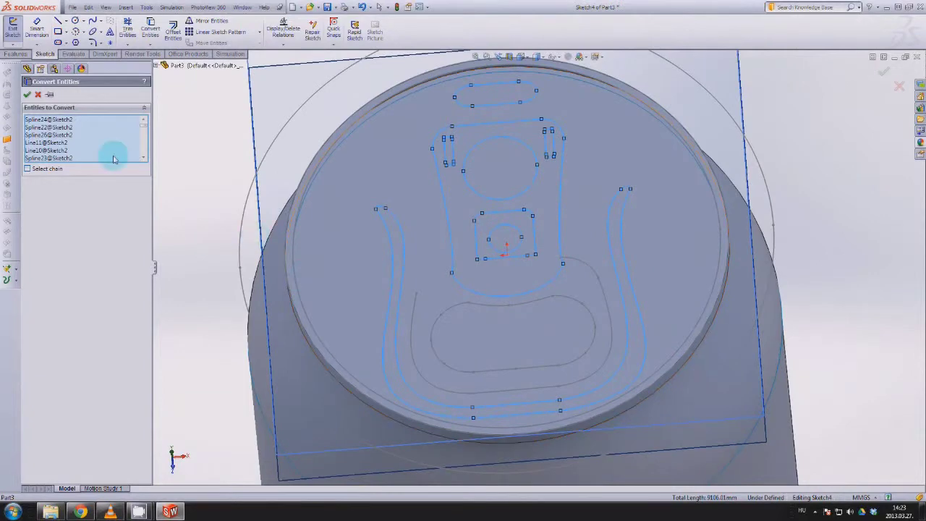
Finish converting the lid curves and extrude them as a Blind surface 5 mm deep.
left_click(28, 95)
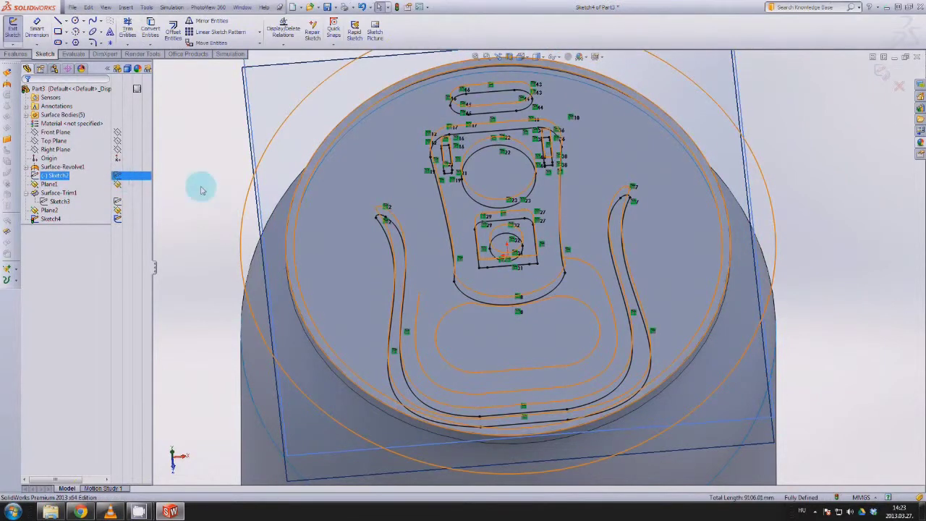
mouse_move(256, 200)
middle_mouse_down()
mouse_move(258, 103)
mouse_move(256, 170)
middle_mouse_up()
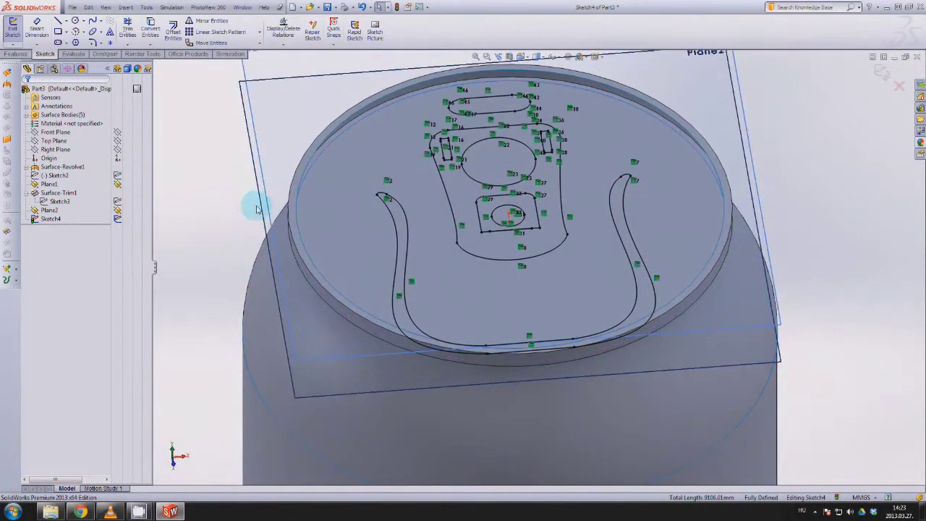
left_click(8, 72)
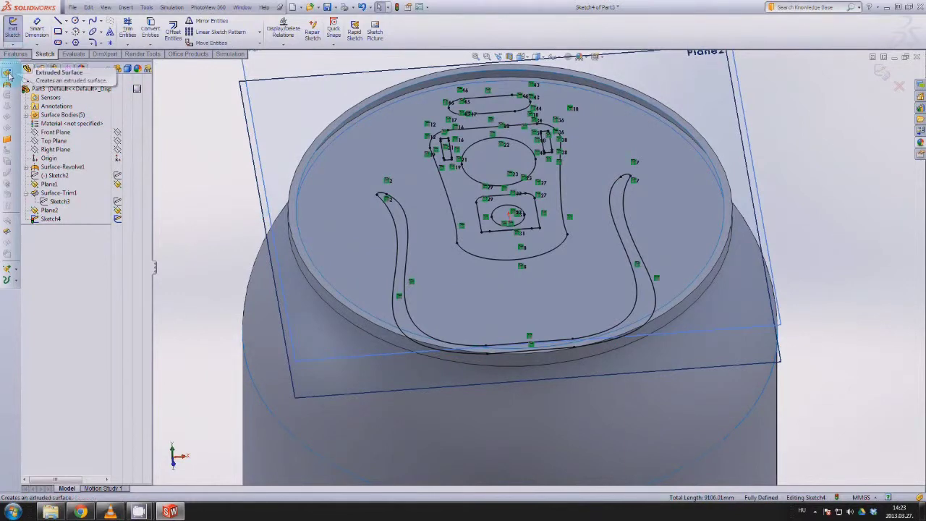
left_click(97, 123)
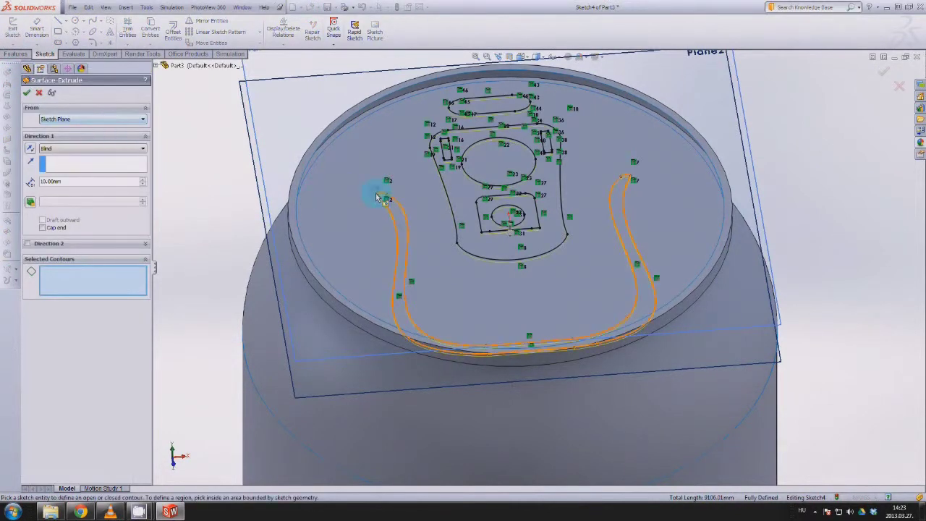
mouse_move(378, 192)
middle_mouse_down()
mouse_move(378, 118)
mouse_move(366, 134)
middle_mouse_up()
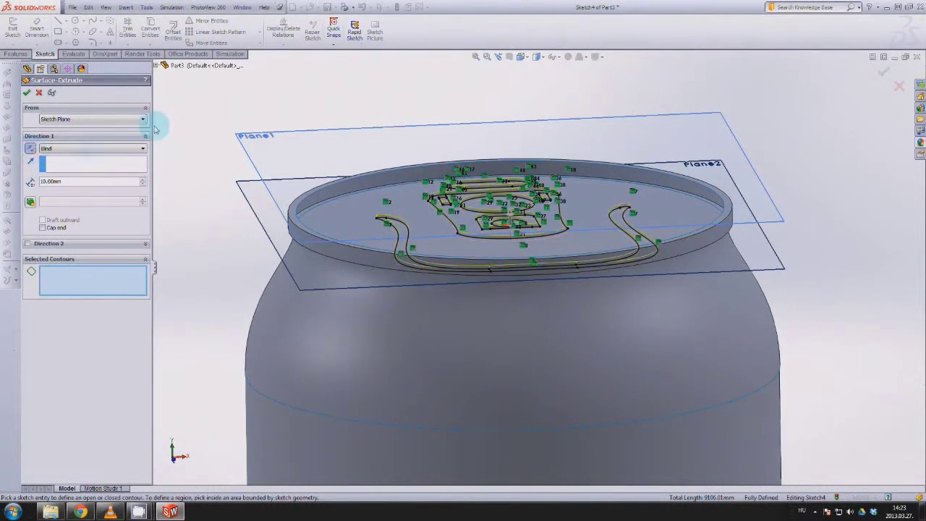
double_click(50, 180)
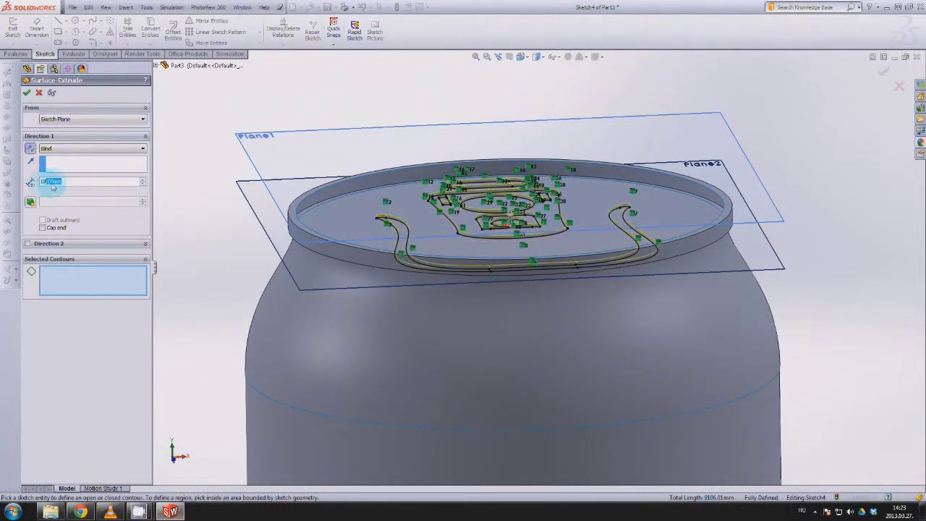
type("5")
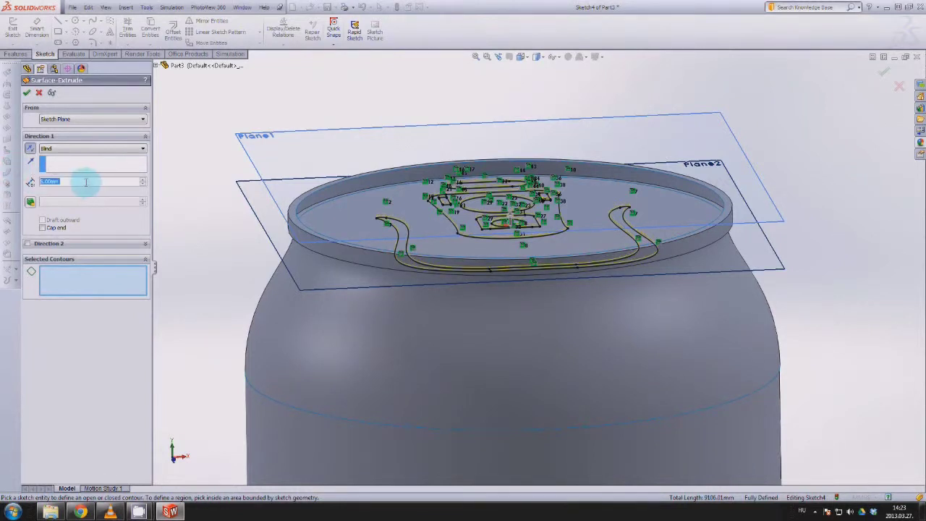
key("Return")
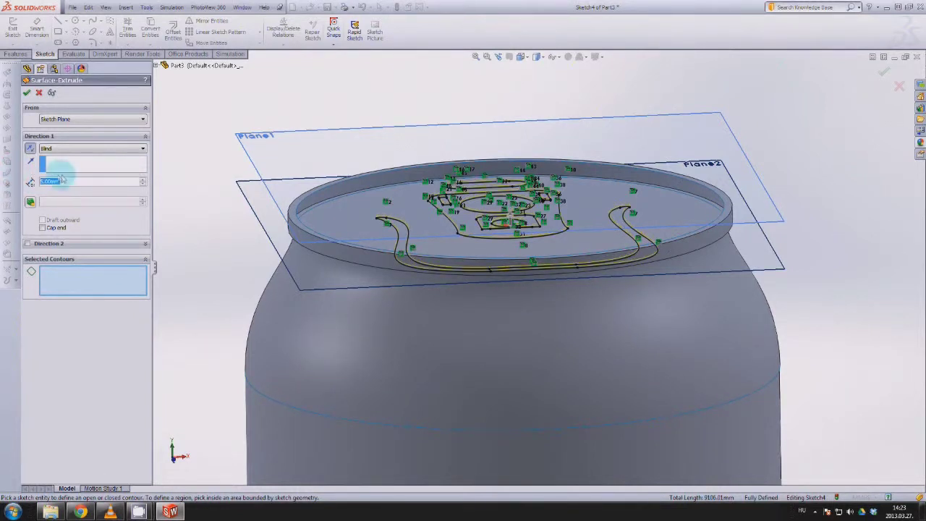
scroll(389, 206, "down", 5)
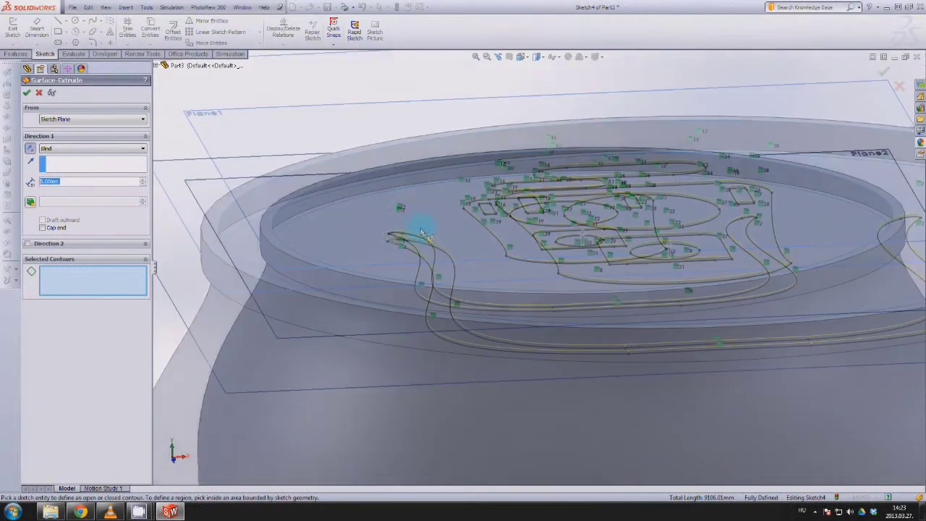
left_click(27, 93)
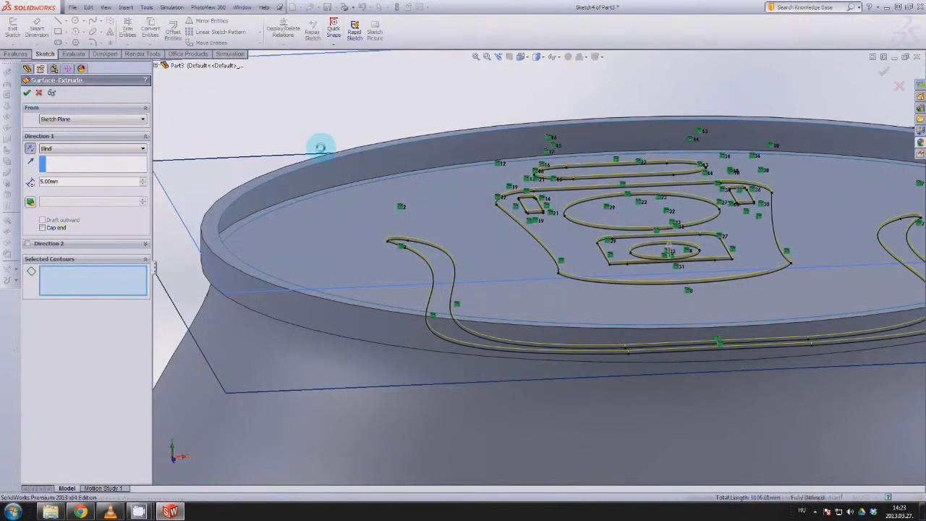
Start a Planar Surface and pick the oval slot's lower, upper and left end edges.
scroll(354, 181, "up", 3)
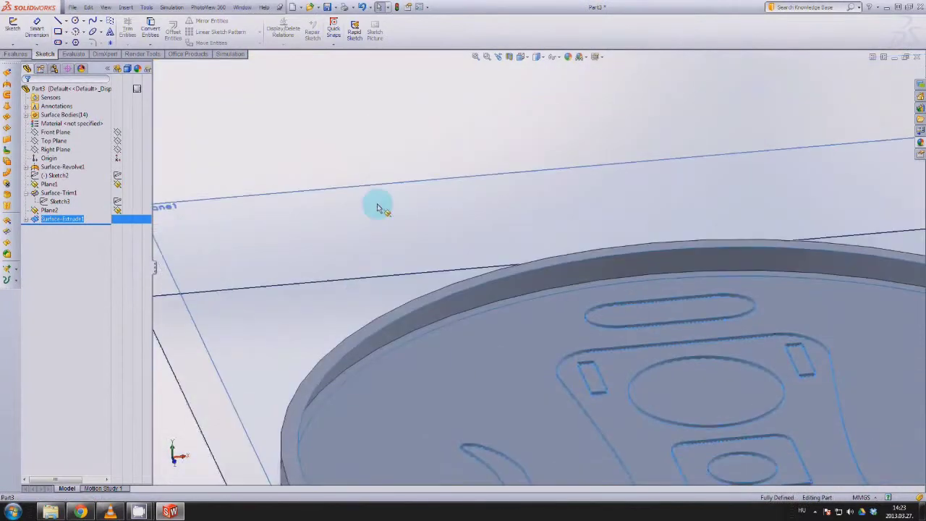
scroll(405, 217, "up", 2)
scroll(439, 228, "up", 3)
scroll(669, 381, "down", 2)
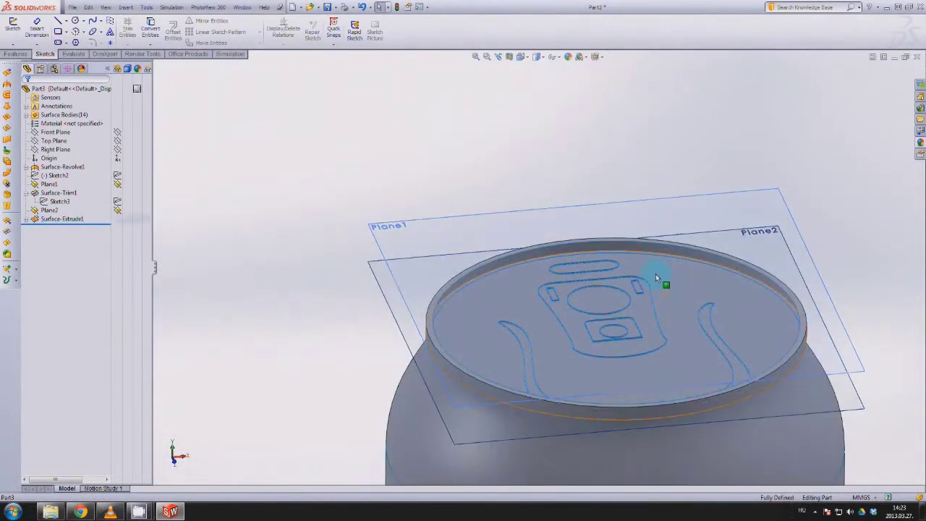
middle_click_drag(630, 279, 622, 324)
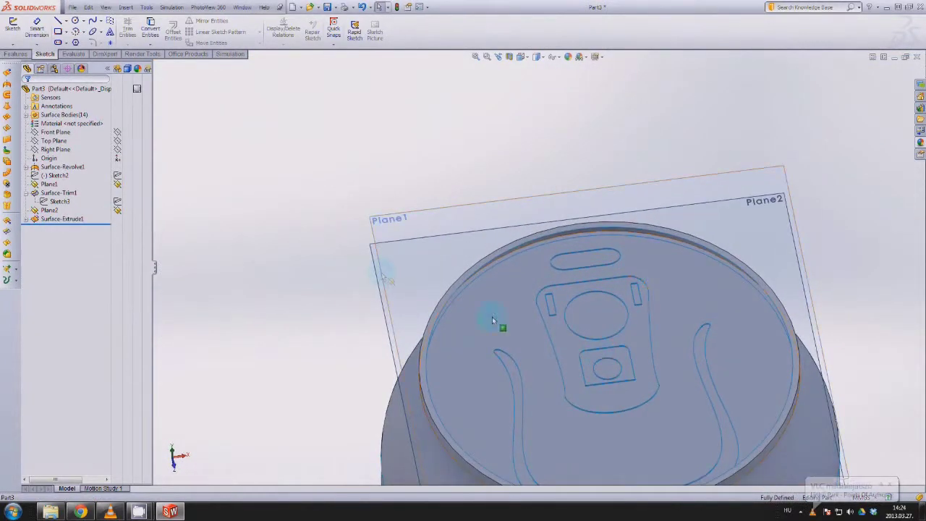
left_click(7, 139)
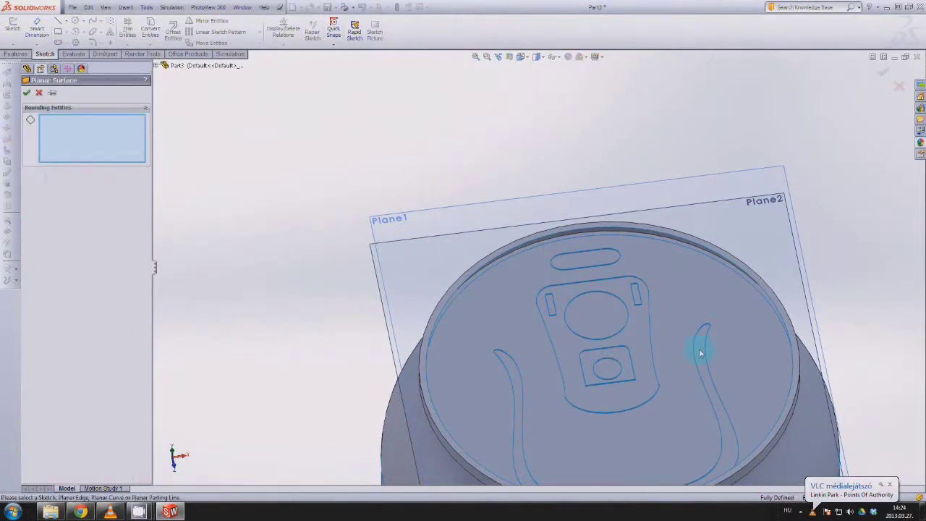
scroll(594, 266, "down", 3)
scroll(504, 212, "down", 2)
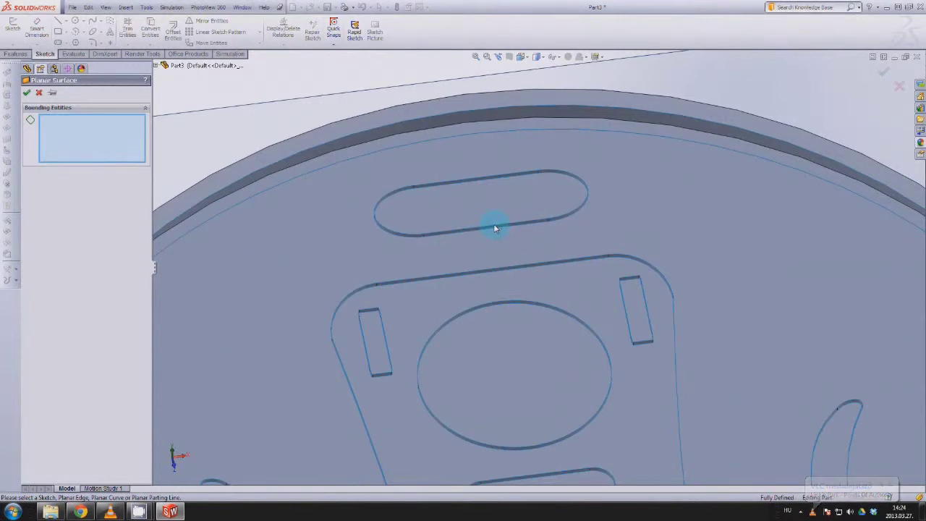
left_click(496, 228)
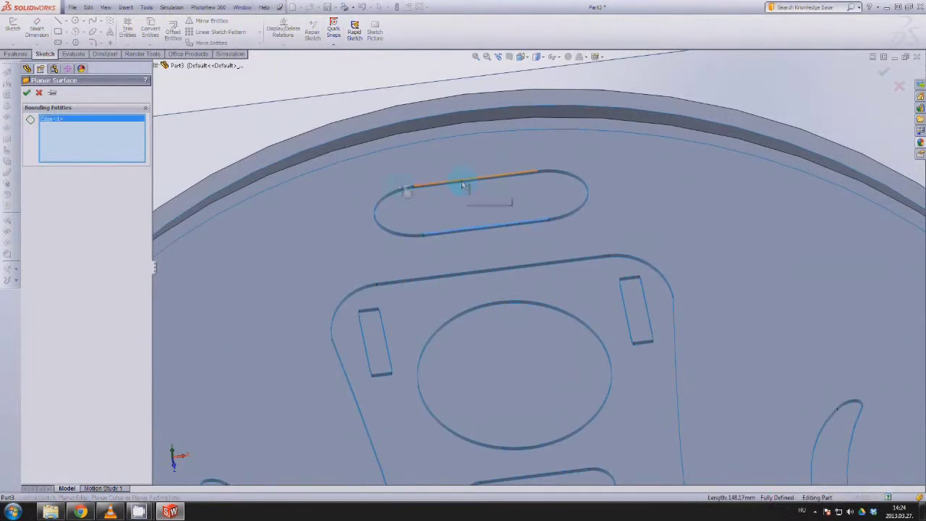
left_click(464, 185)
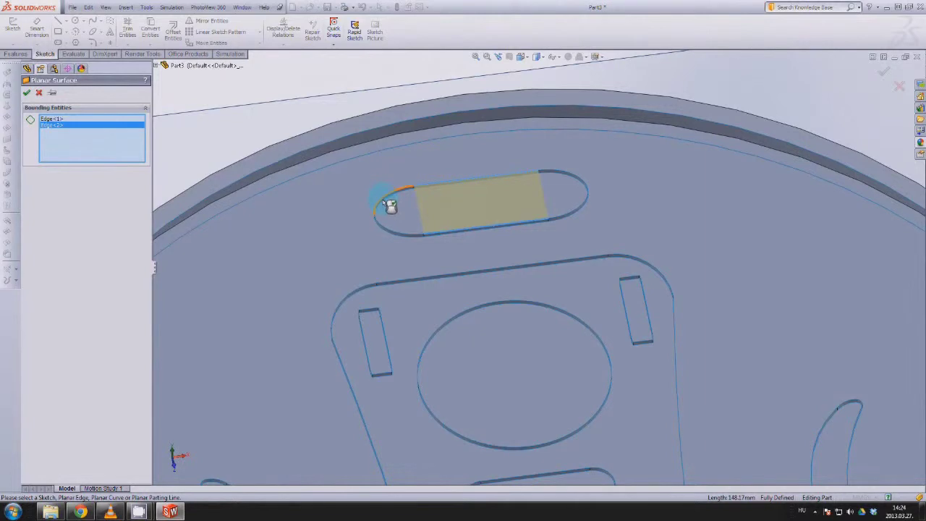
left_click(384, 202)
Add the slot's remaining end arcs to close the boundary and create the flat patch.
left_click(389, 235)
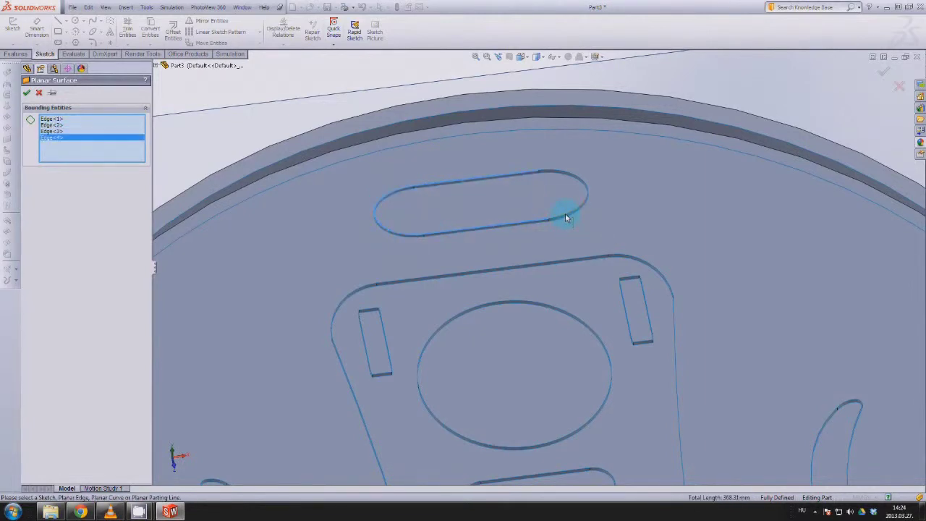
left_click(567, 219)
left_click(584, 184)
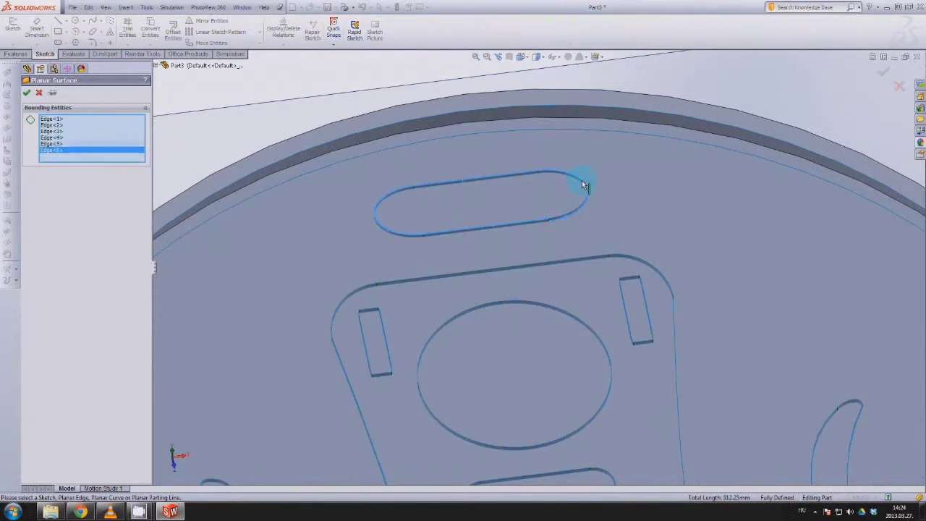
scroll(594, 205, "down", 3)
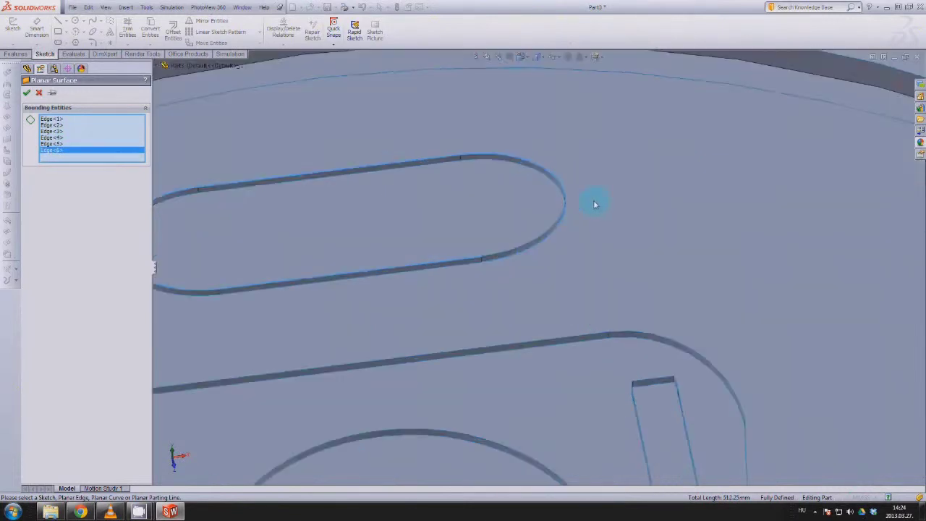
left_click(548, 235)
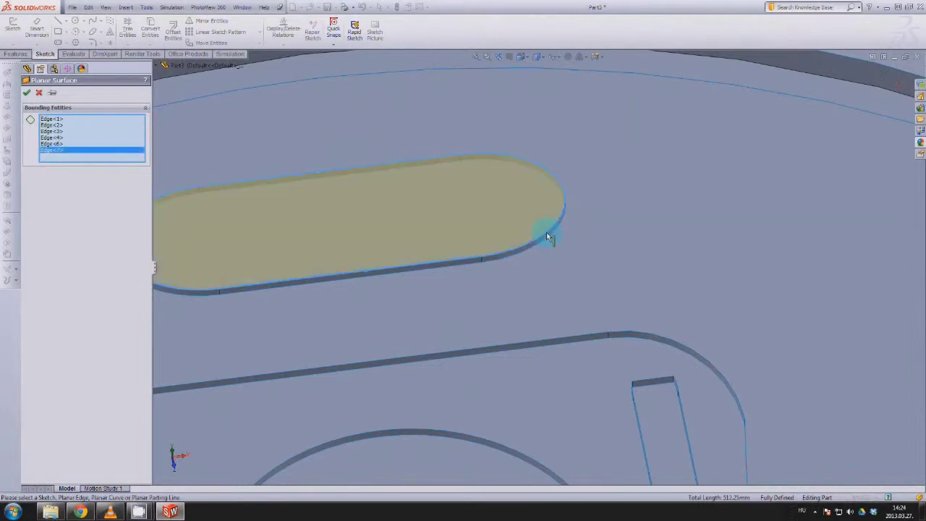
scroll(493, 292, "up", 3)
left_click(28, 94)
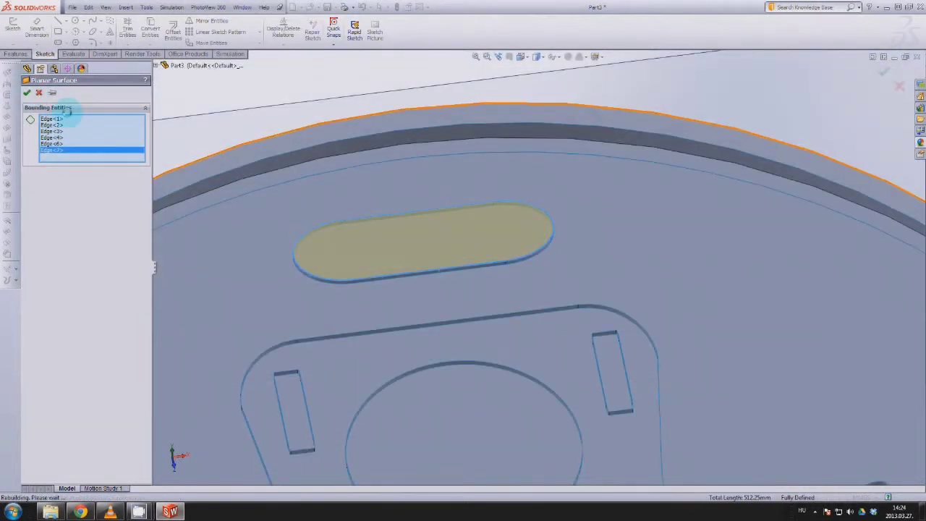
Begin a Planar Surface with the U-groove's outer, inner and rim-side curves.
scroll(348, 211, "up", 3)
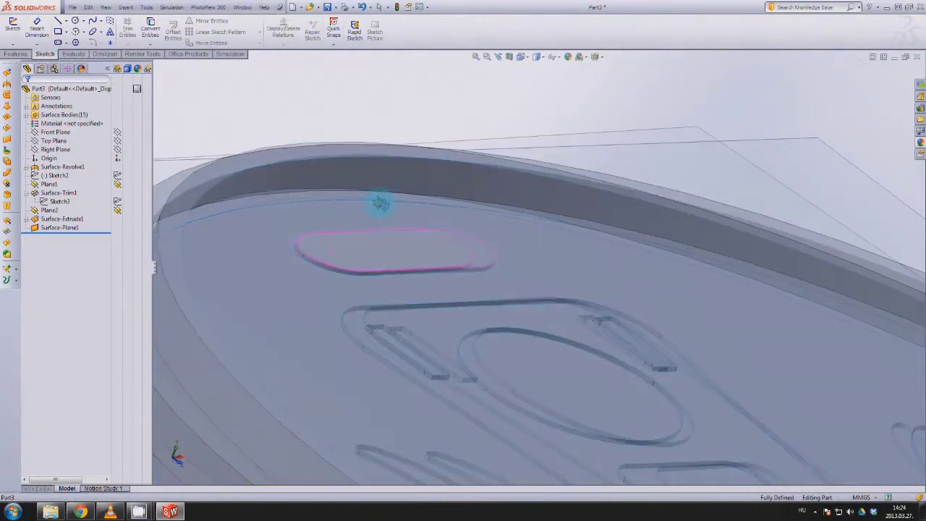
scroll(378, 203, "up", 2)
mouse_move(378, 203)
middle_mouse_down()
mouse_move(480, 306)
mouse_move(477, 326)
middle_mouse_up()
scroll(696, 403, "up", 3)
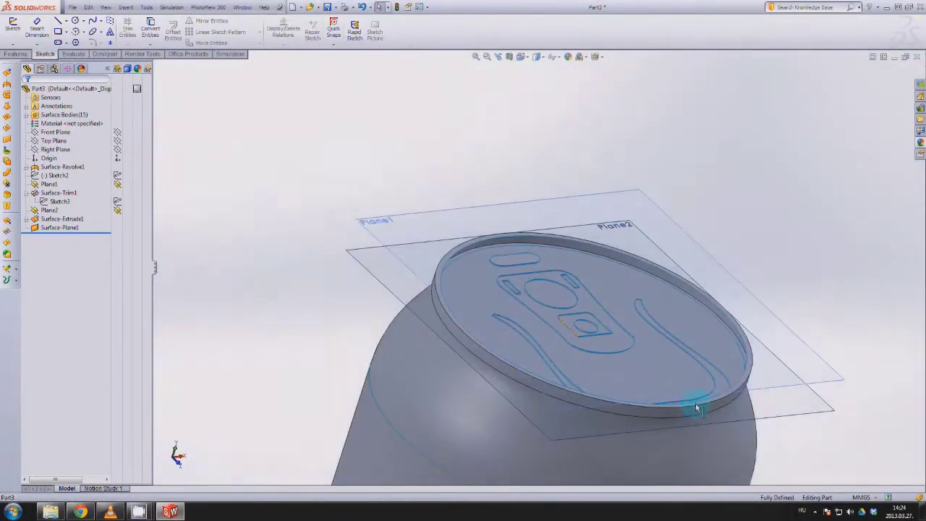
scroll(676, 320, "down", 5)
mouse_move(676, 320)
middle_mouse_down()
mouse_move(690, 326)
mouse_move(670, 323)
mouse_move(646, 279)
mouse_move(620, 299)
mouse_move(624, 314)
mouse_move(681, 285)
middle_mouse_up()
scroll(681, 285, "up", 3)
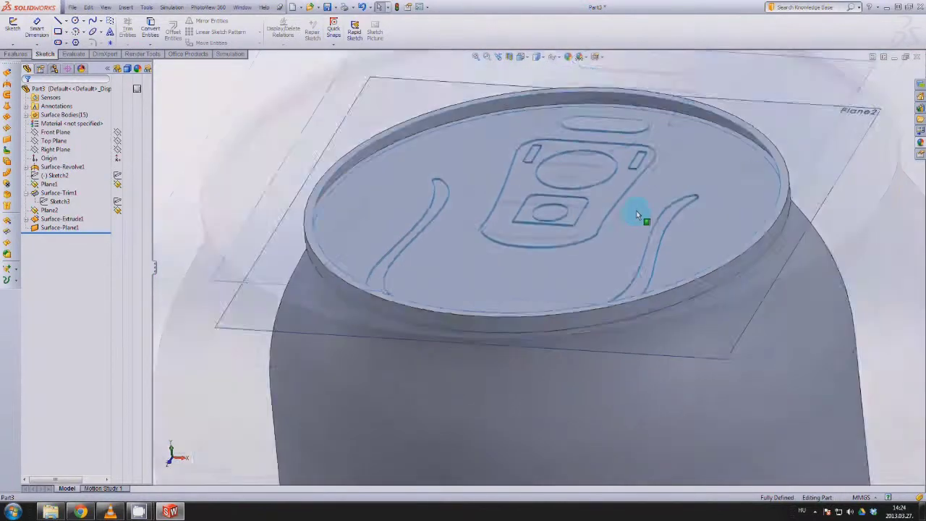
scroll(641, 213, "down", 2)
scroll(641, 217, "up", 2)
scroll(634, 236, "down", 2)
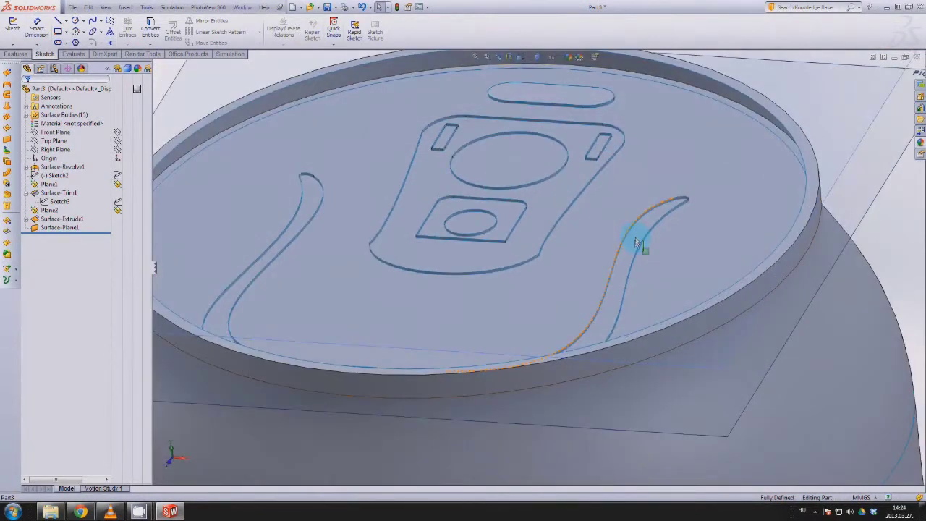
scroll(632, 242, "up", 2)
scroll(626, 252, "down", 1)
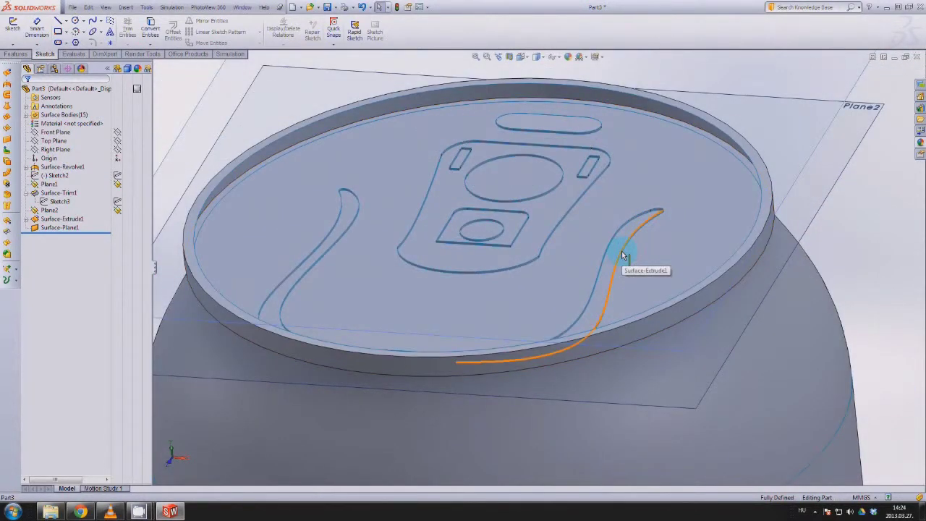
left_click(7, 148)
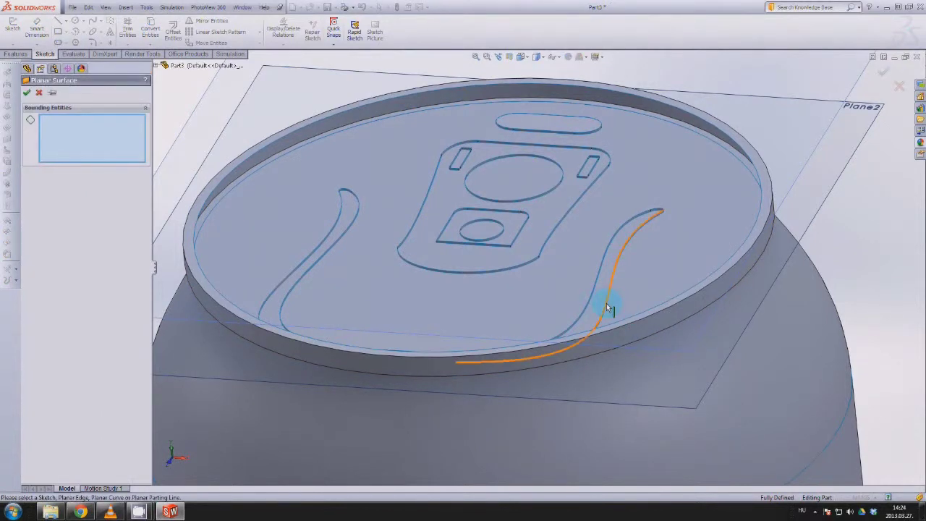
left_click(608, 309)
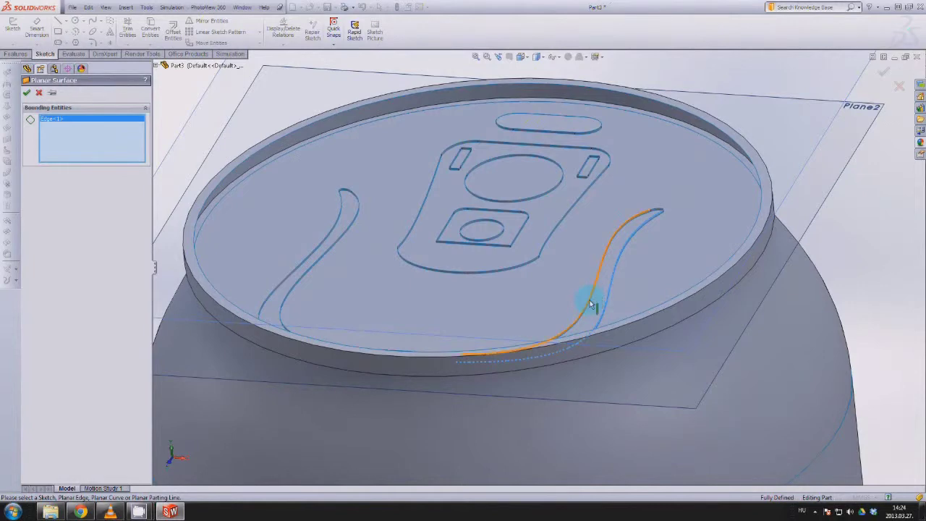
left_click(592, 296)
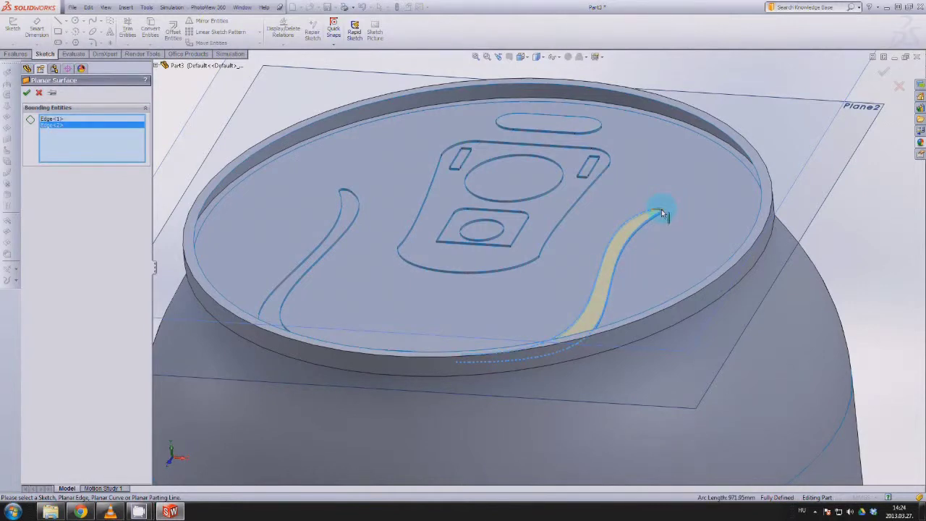
scroll(506, 341, "up", 3)
left_click(506, 343)
Add the groove's bottom and left curves to close the loop and create Surface-Plane2.
middle_click_drag(507, 351, 516, 414)
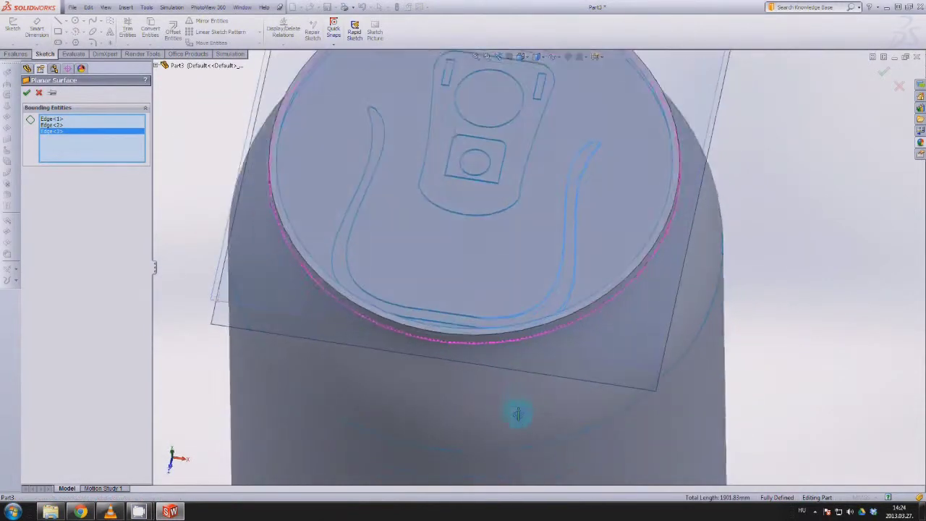
scroll(463, 347, "up", 3)
scroll(419, 307, "up", 1)
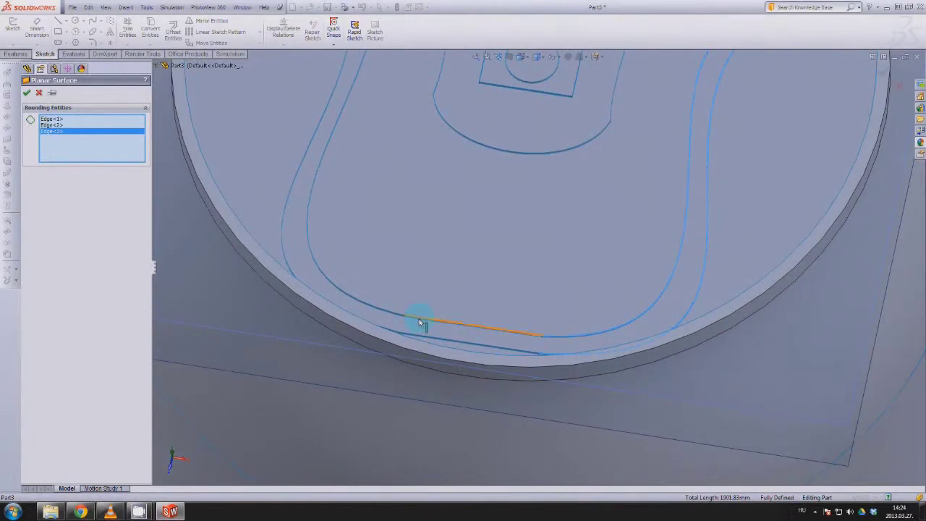
left_click(422, 324)
left_click(425, 343)
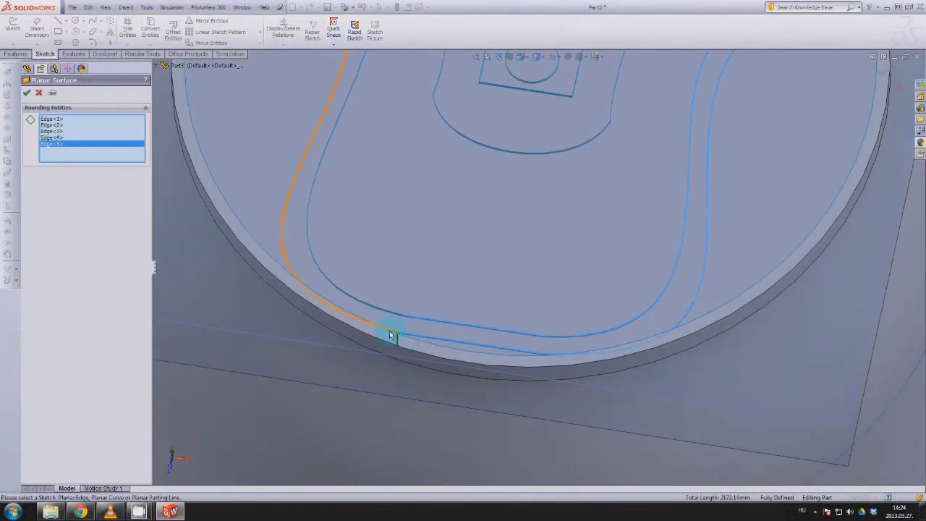
left_click(400, 322)
left_click(401, 318)
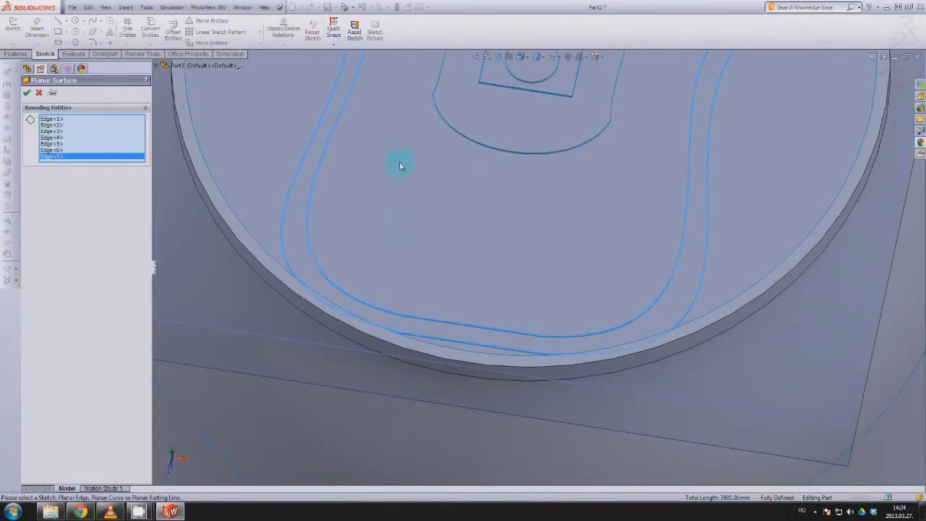
scroll(400, 162, "down", 5)
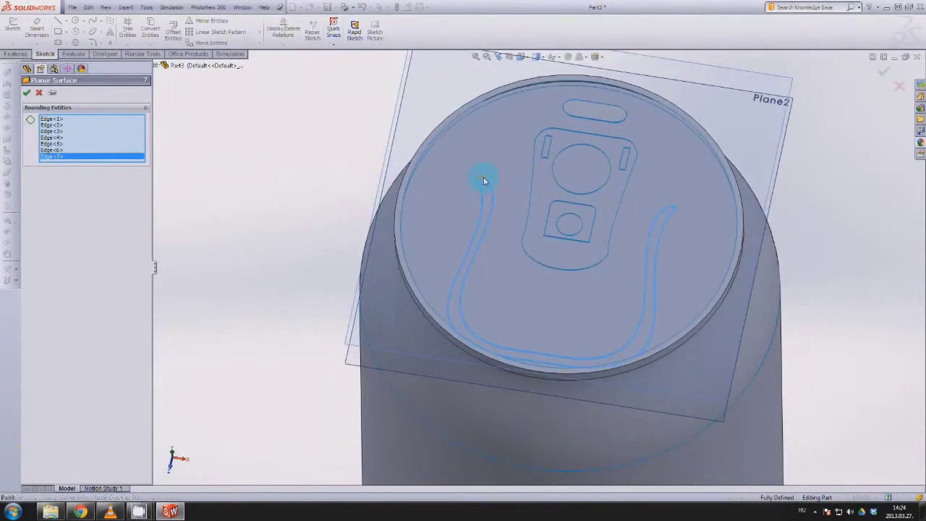
left_click(483, 178)
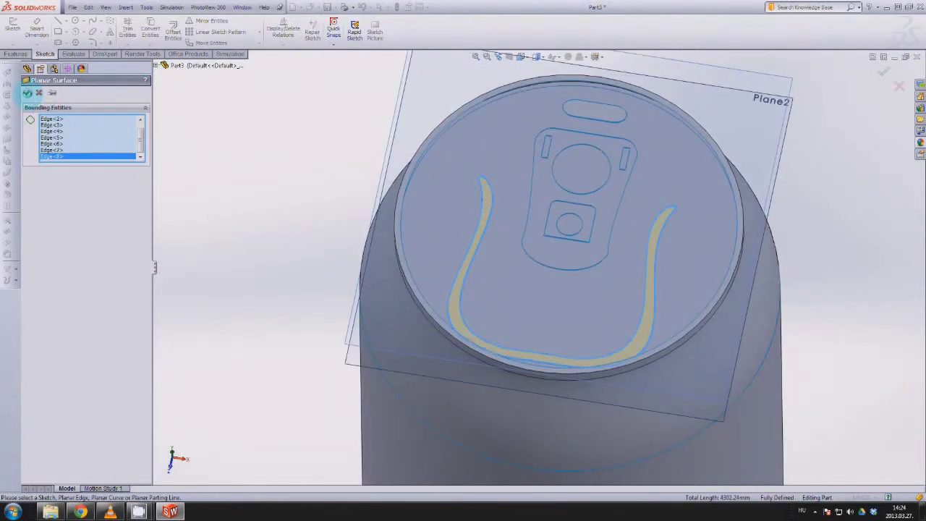
left_click(27, 93)
mouse_move(657, 258)
middle_mouse_down()
mouse_move(643, 202)
mouse_move(642, 213)
middle_mouse_up()
scroll(627, 224, "down", 2)
Start a Planar Surface bounded by the pull tab's outer outline edges.
scroll(585, 228, "down", 3)
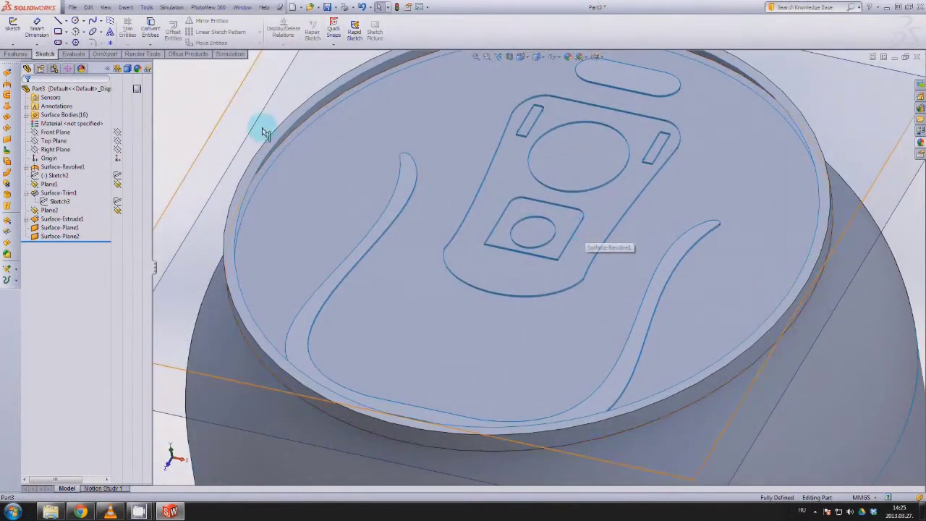
left_click(7, 138)
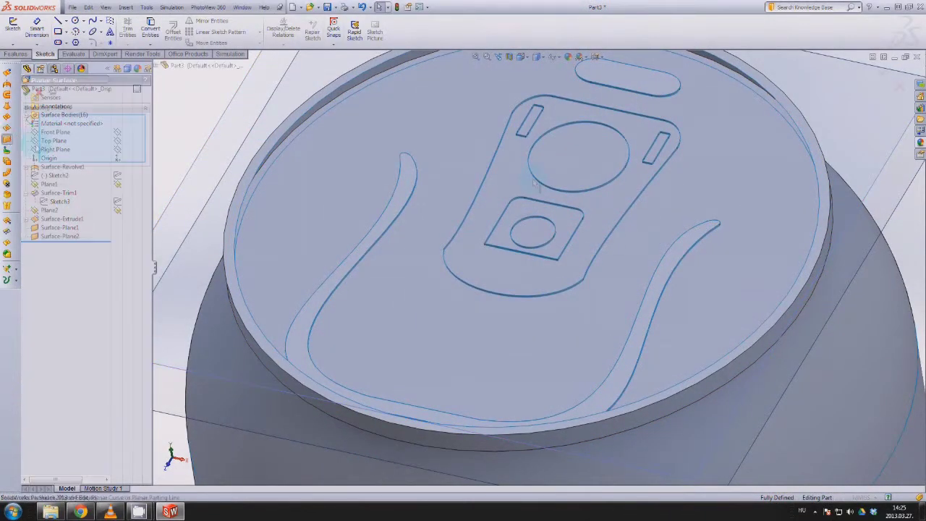
left_click(571, 105)
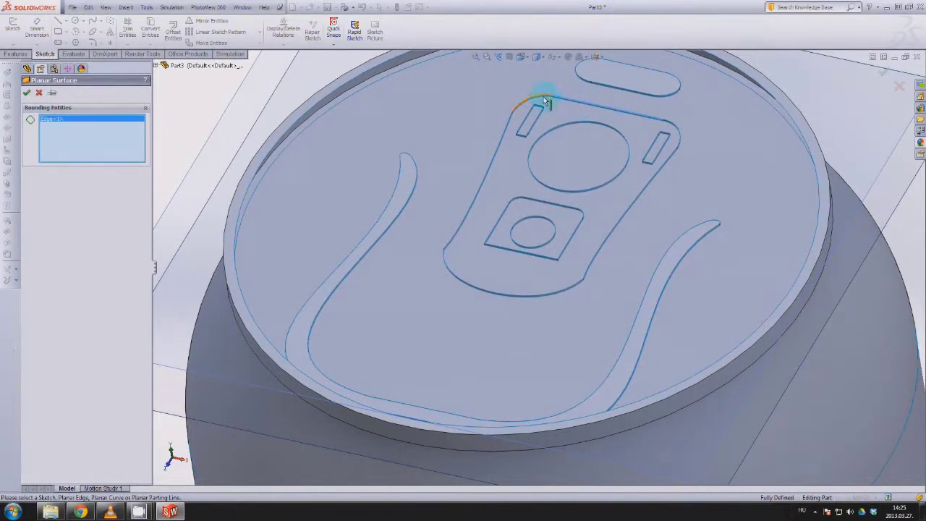
left_click(543, 102)
left_click(674, 125)
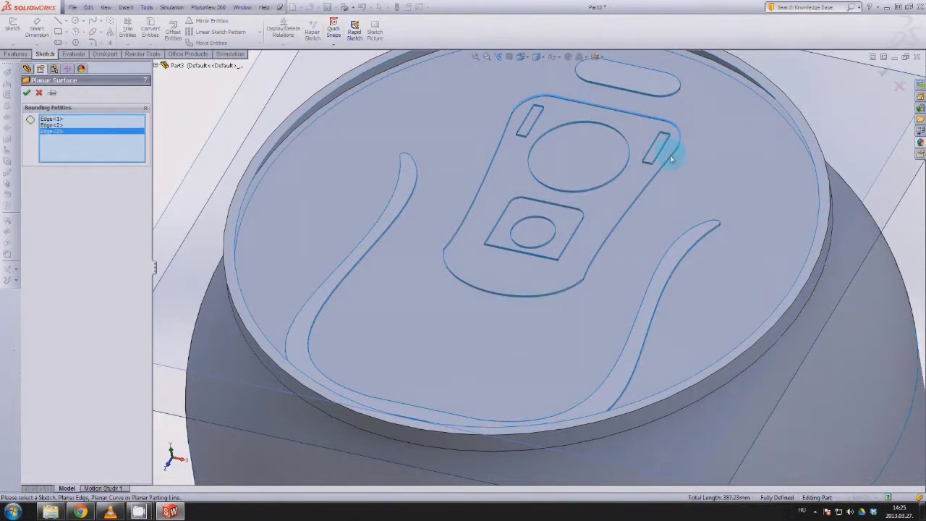
left_click(667, 162)
left_click(497, 156)
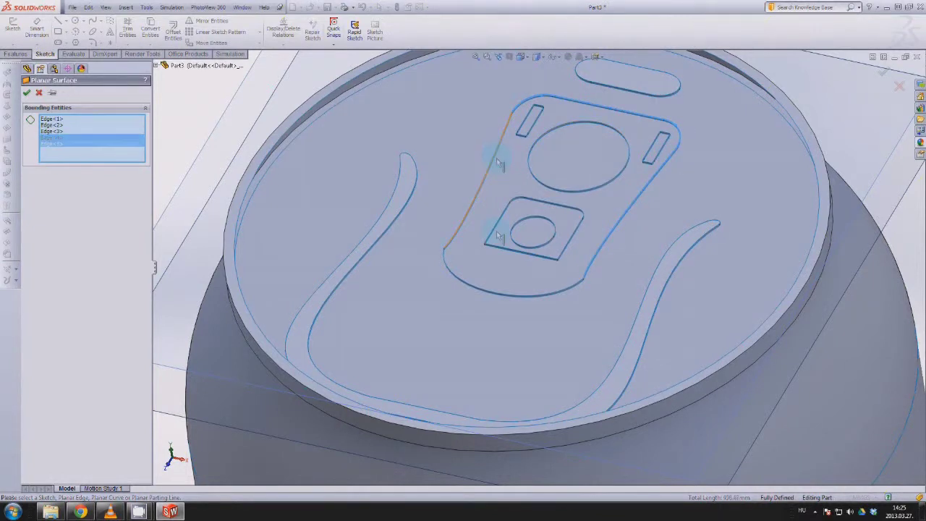
left_click(463, 278)
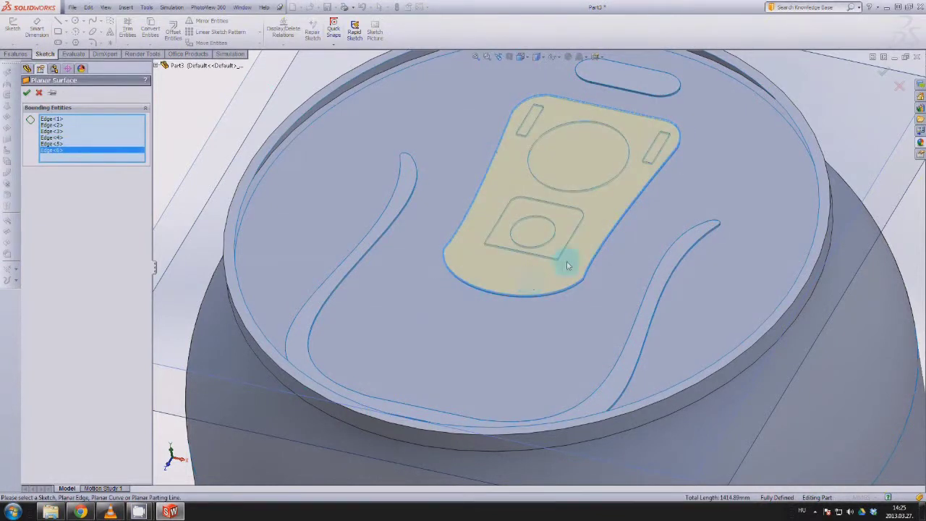
Add the tab's inner square loop and large circle as inner hole boundaries.
left_click(567, 253)
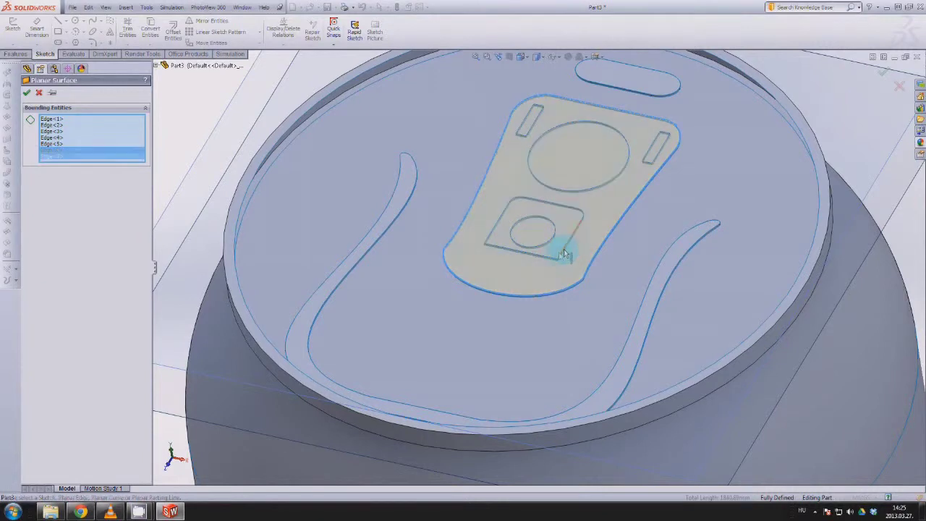
left_click(549, 257)
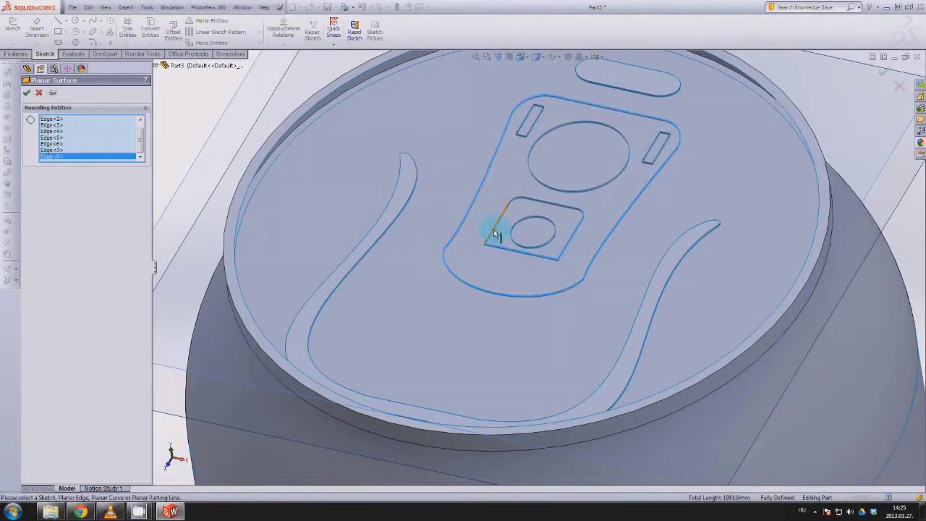
left_click(496, 235)
left_click(515, 198)
left_click(582, 212)
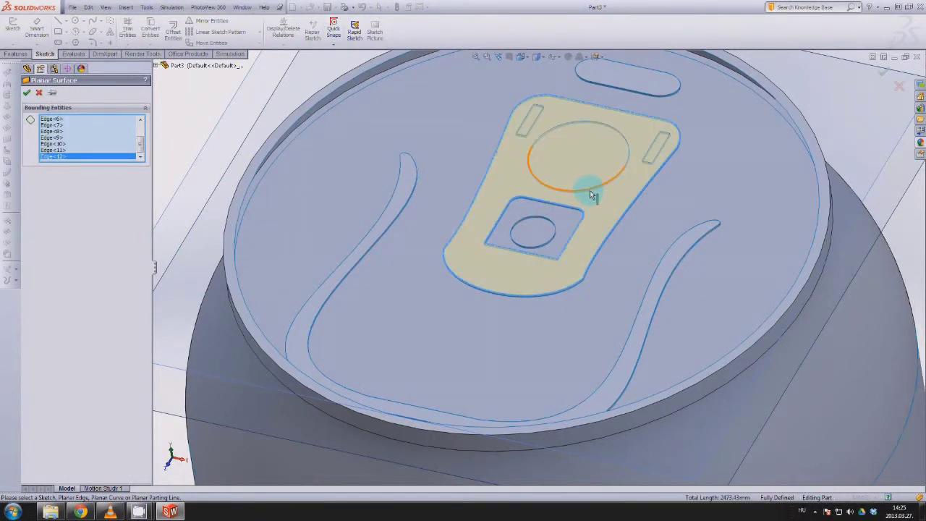
left_click(590, 190)
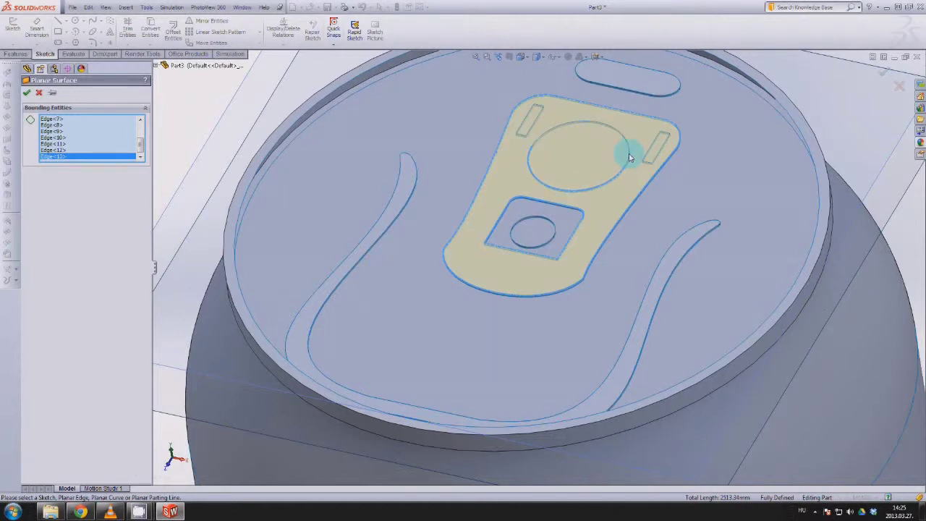
scroll(630, 158, "down", 2)
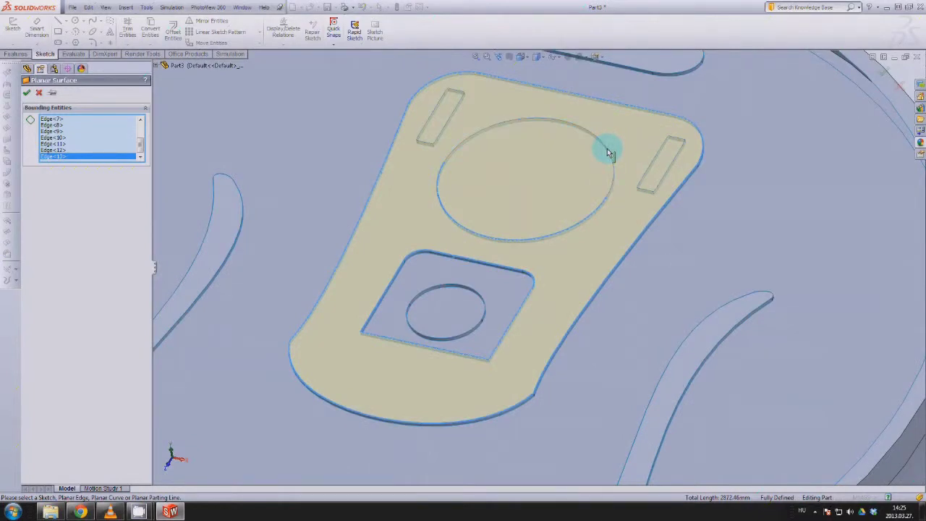
left_click(608, 152)
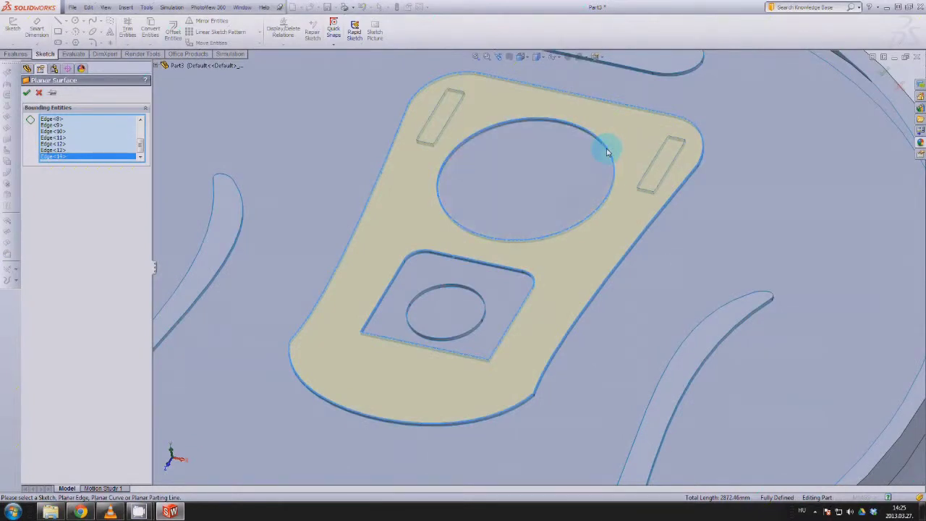
Add the right slot's edges as another hole loop in the boundary.
left_click(652, 168)
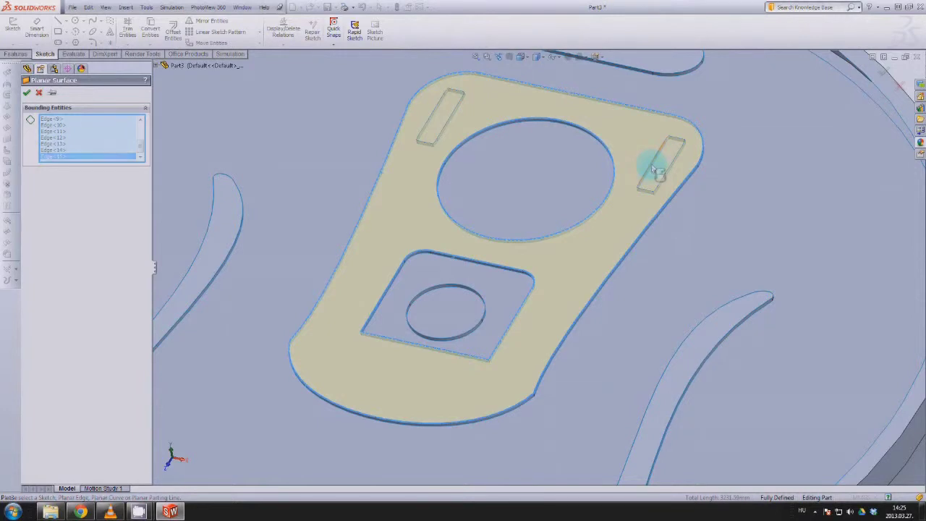
scroll(641, 200, "down", 1)
left_click(625, 207)
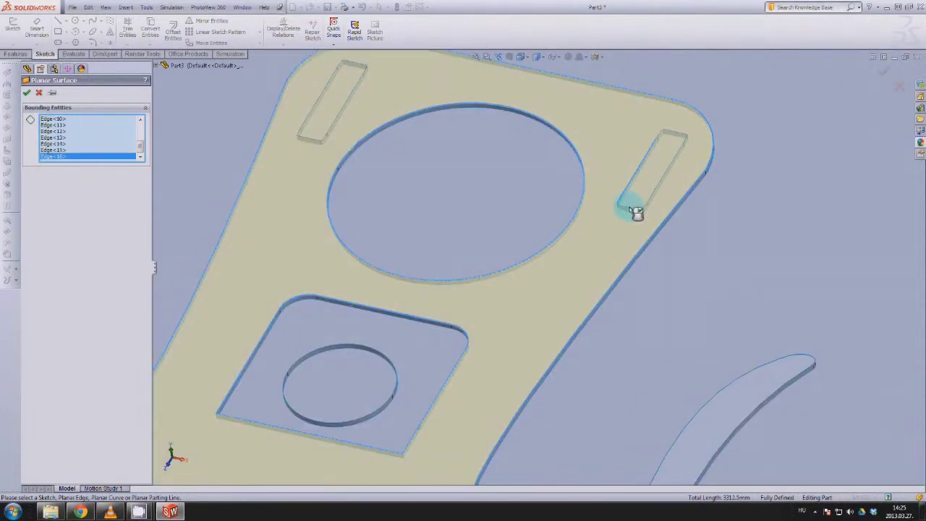
left_click(645, 209)
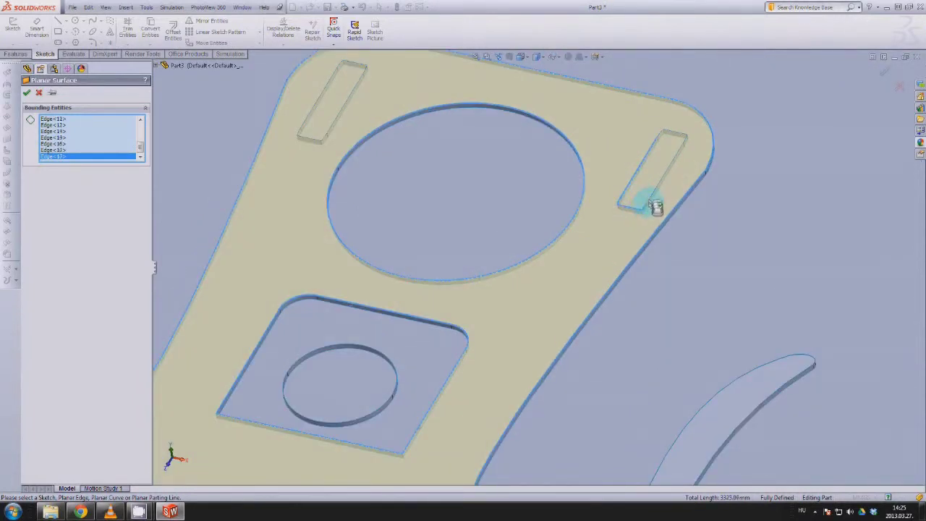
left_click(656, 189)
left_click(683, 138)
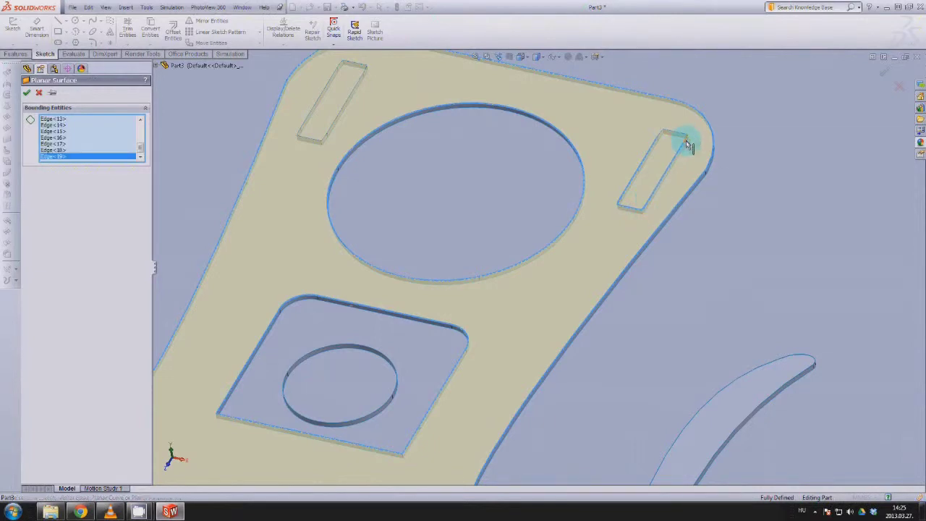
left_click(665, 137)
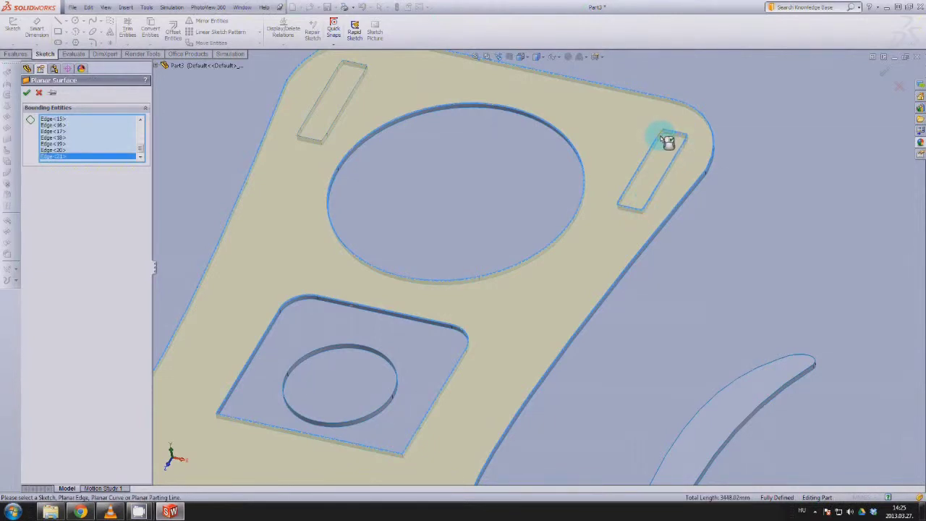
left_click(659, 134)
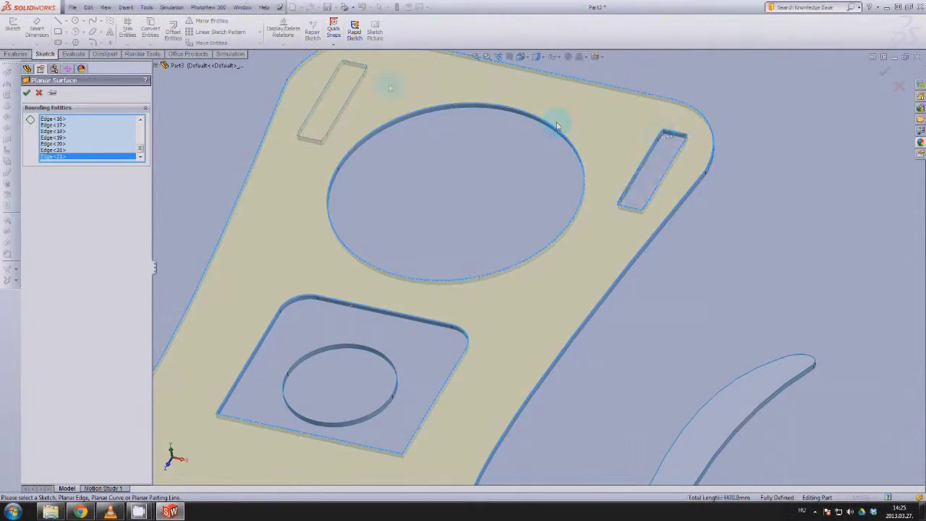
Add the upper-left slot's edges and create Surface-Plane3 over the tab.
left_click(352, 101)
left_click(332, 96)
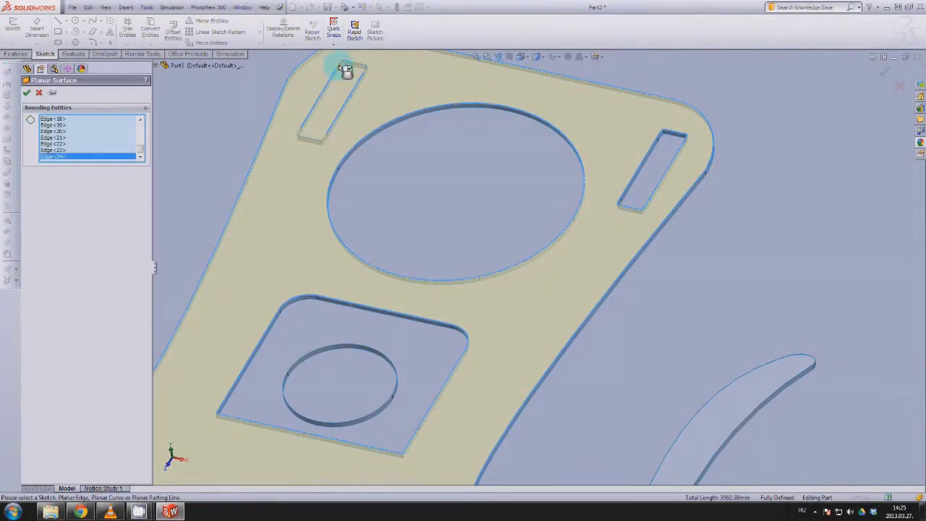
left_click(361, 69)
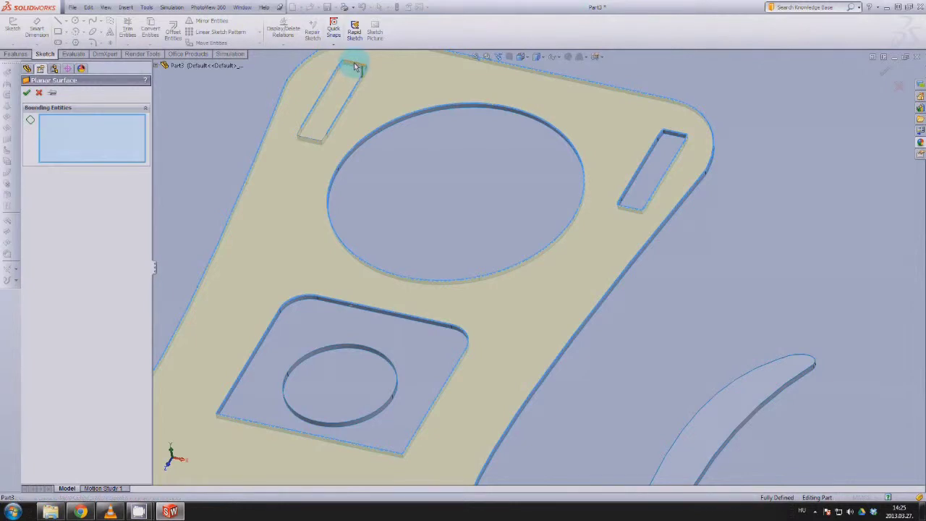
left_click(303, 144)
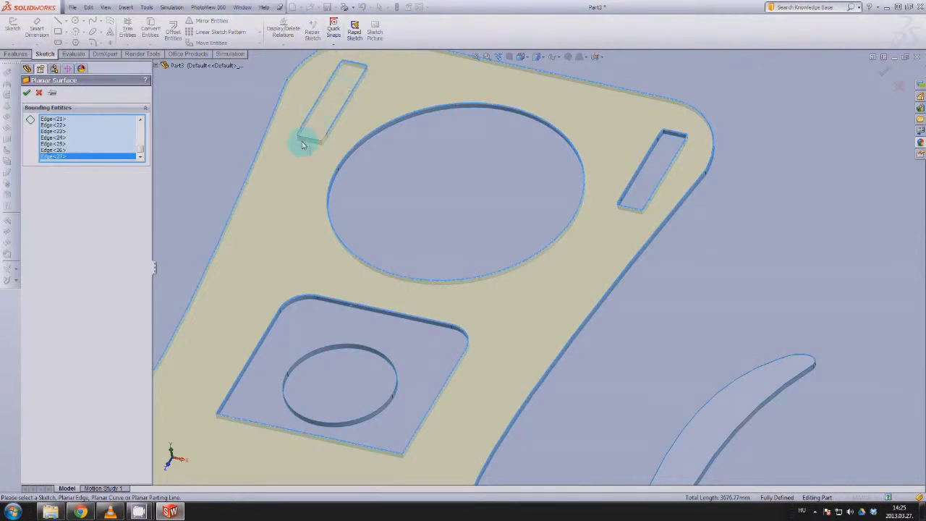
left_click(304, 140)
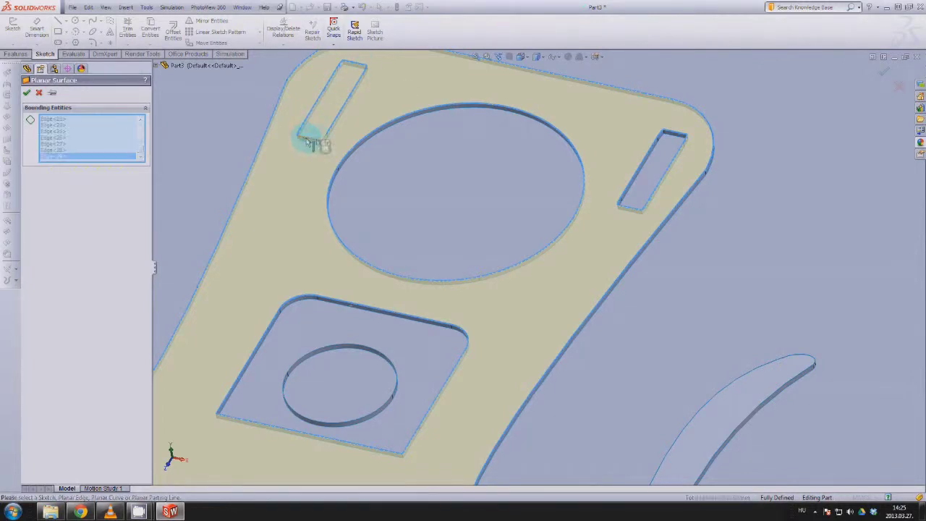
left_click(324, 142)
left_click(327, 142)
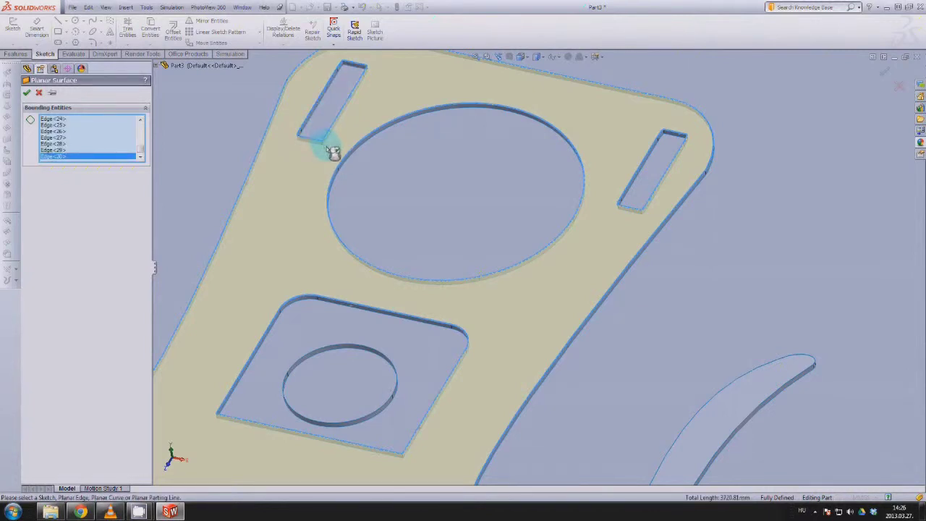
middle_click_drag(324, 145, 333, 180)
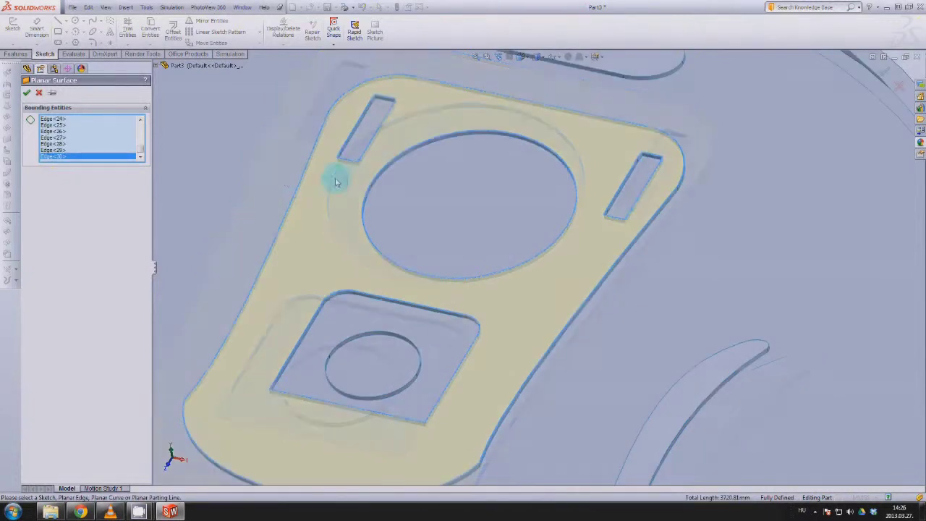
left_click(27, 93)
Fill the small rivet circle with another planar surface, Surface-Plane4.
middle_click_drag(386, 311, 418, 312)
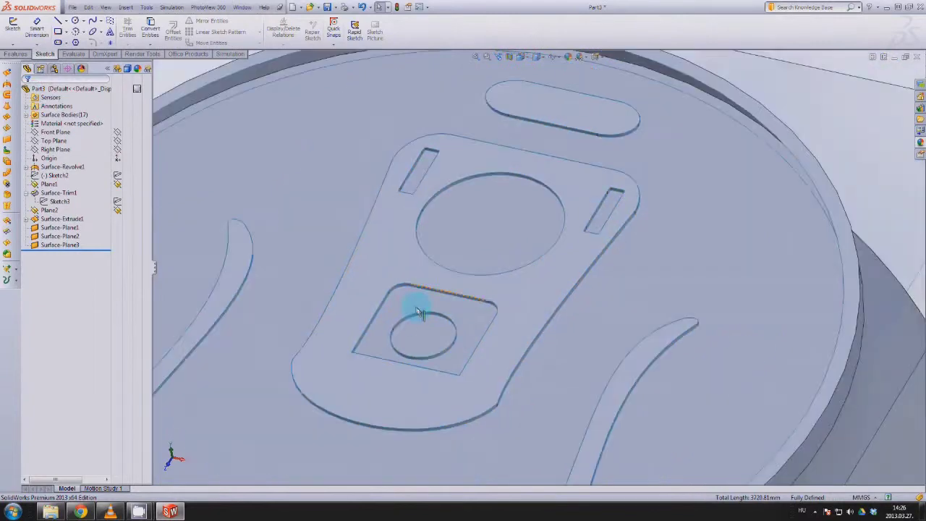
left_click(8, 139)
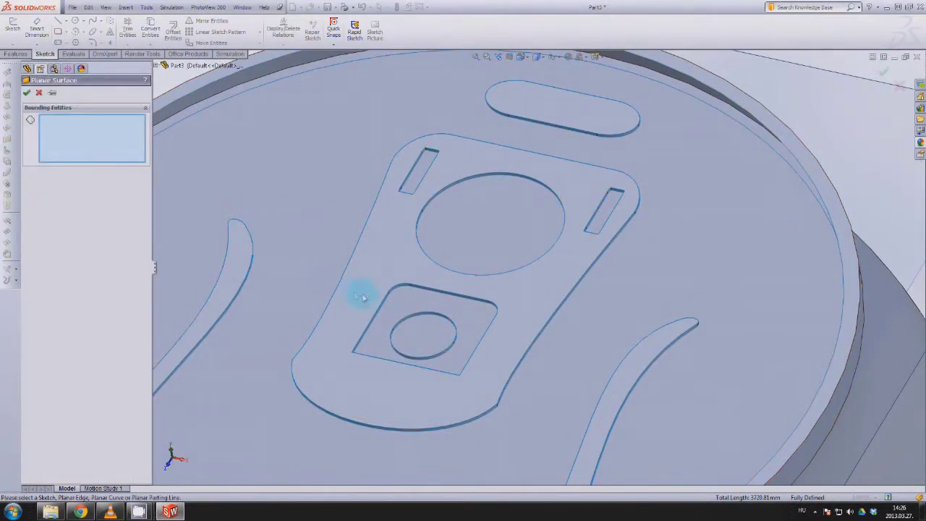
left_click(405, 325)
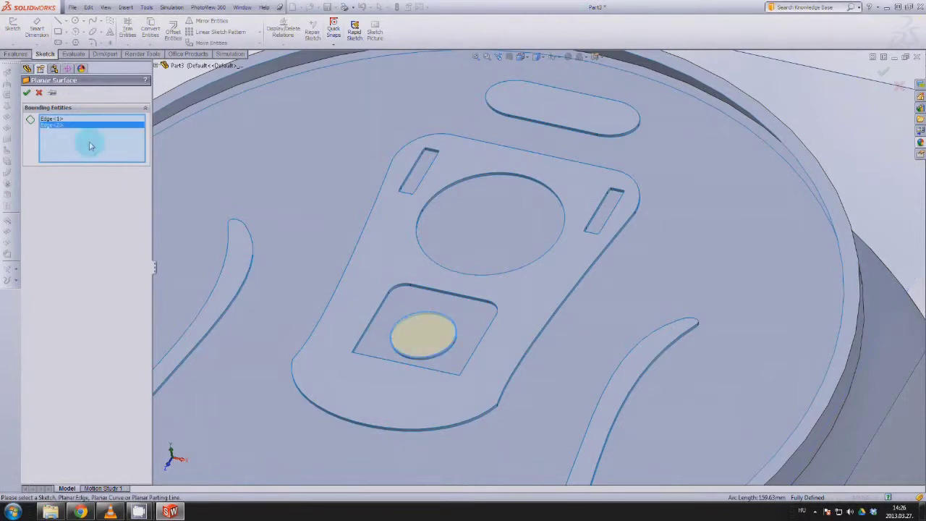
left_click(27, 93)
mouse_move(290, 285)
middle_mouse_down()
mouse_move(321, 303)
mouse_move(440, 304)
mouse_move(439, 268)
mouse_move(372, 325)
mouse_move(388, 363)
mouse_move(424, 300)
mouse_move(440, 330)
mouse_move(392, 454)
mouse_move(384, 418)
mouse_move(527, 331)
mouse_move(496, 386)
mouse_move(405, 336)
middle_mouse_up()
scroll(405, 335, "down", 2)
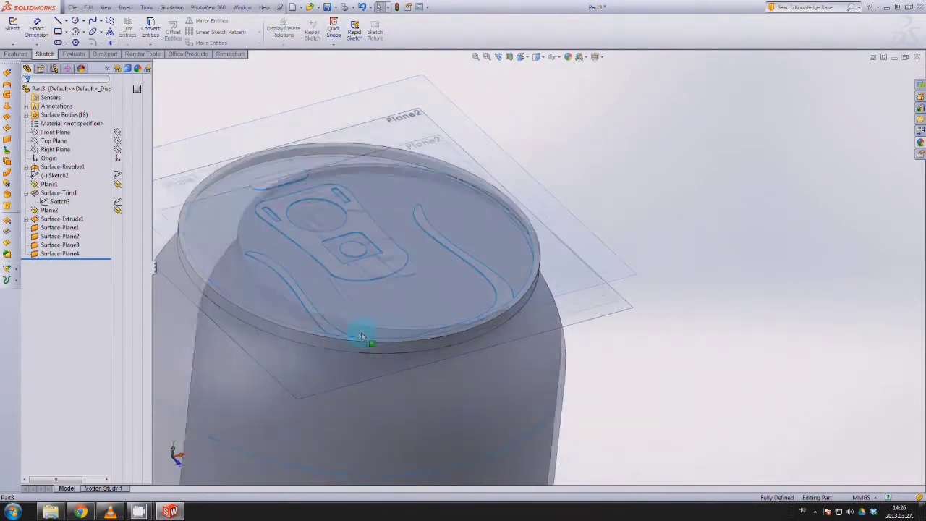
scroll(381, 317, "up", 2)
scroll(428, 223, "down", 3)
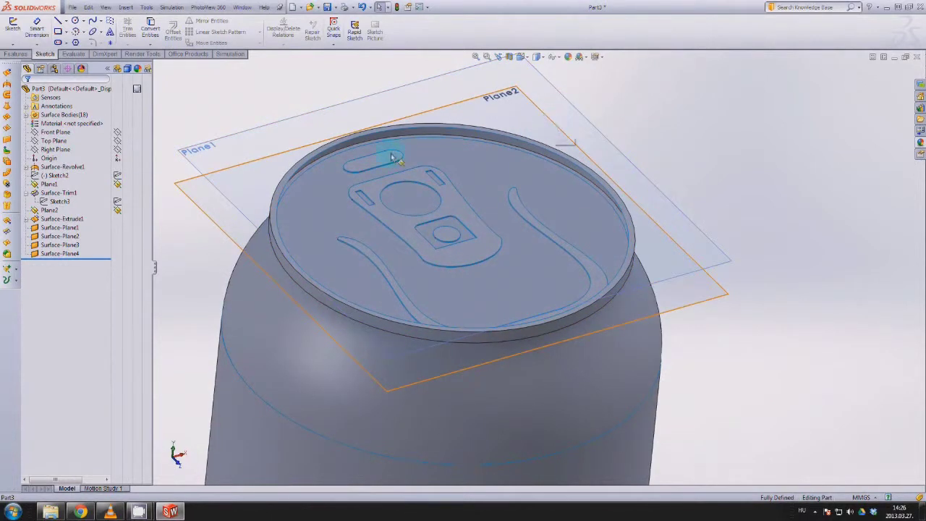
left_click(186, 200)
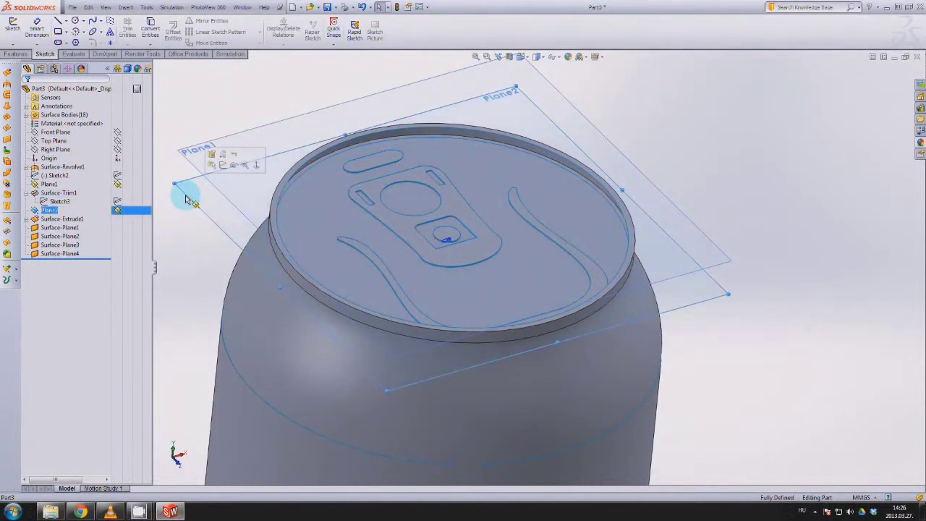
middle_click_drag(475, 265, 469, 285)
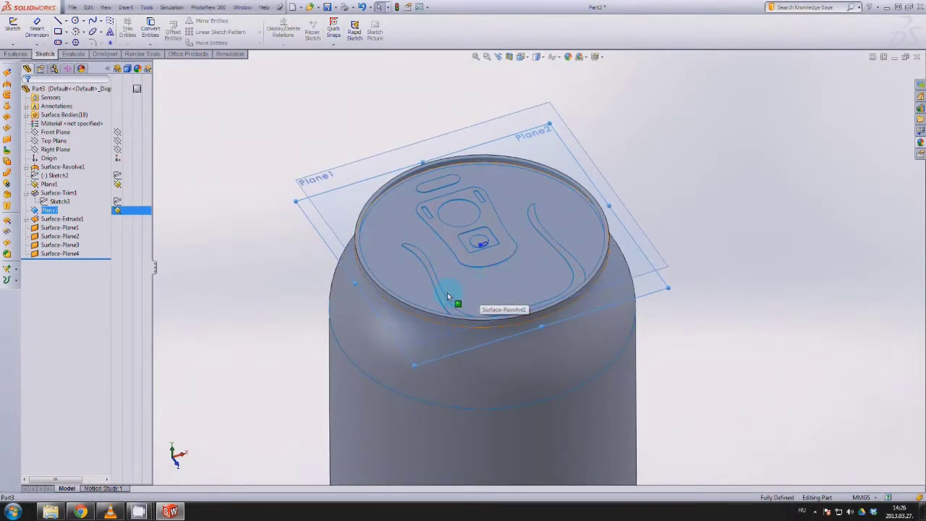
left_click(499, 267)
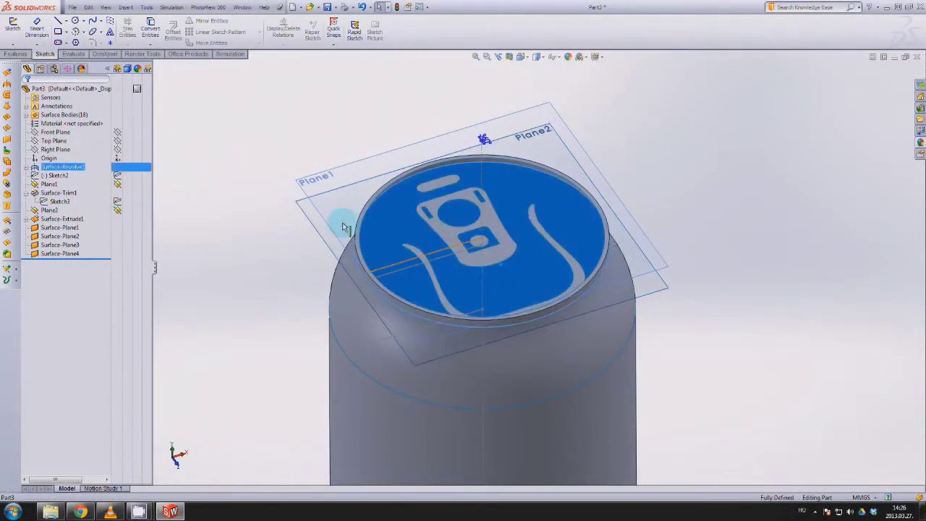
Start a new sketch on the can top and convert the lid's groove splines into it.
left_click(10, 27)
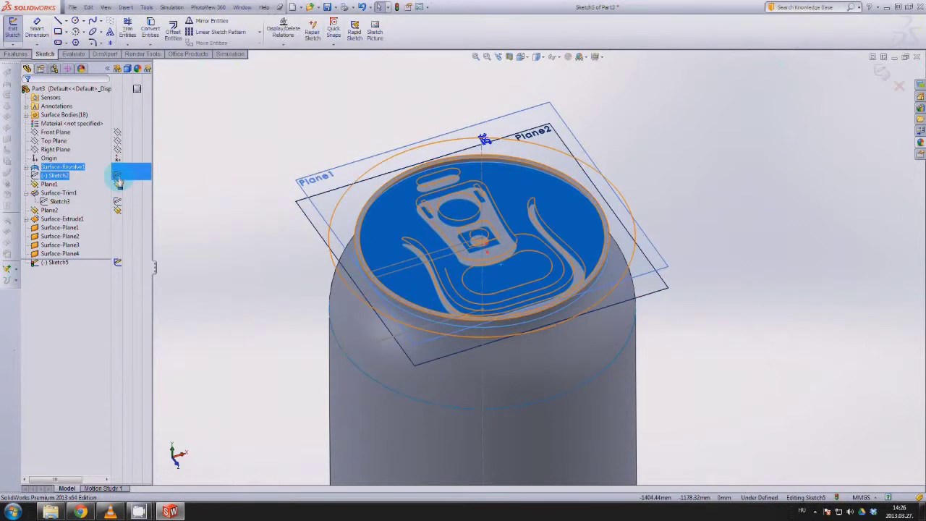
left_click(238, 190)
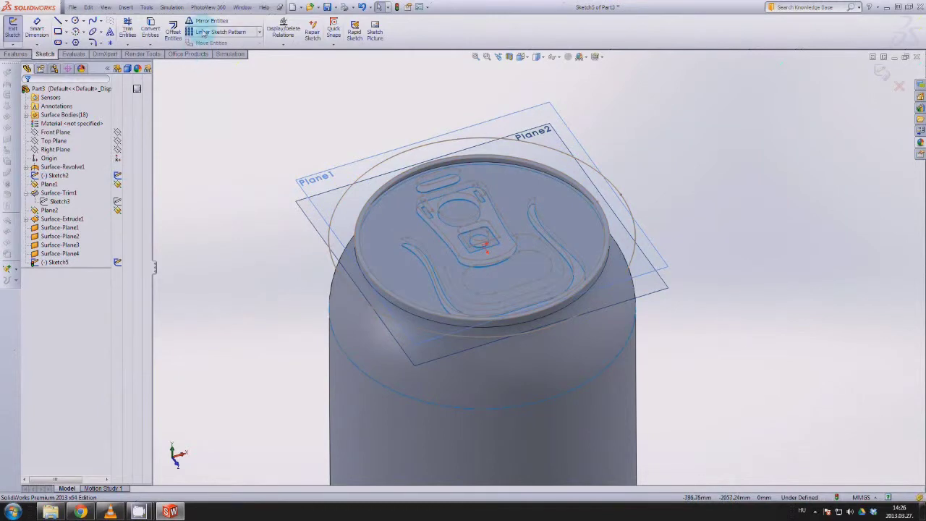
left_click(150, 28)
scroll(535, 262, "down", 4)
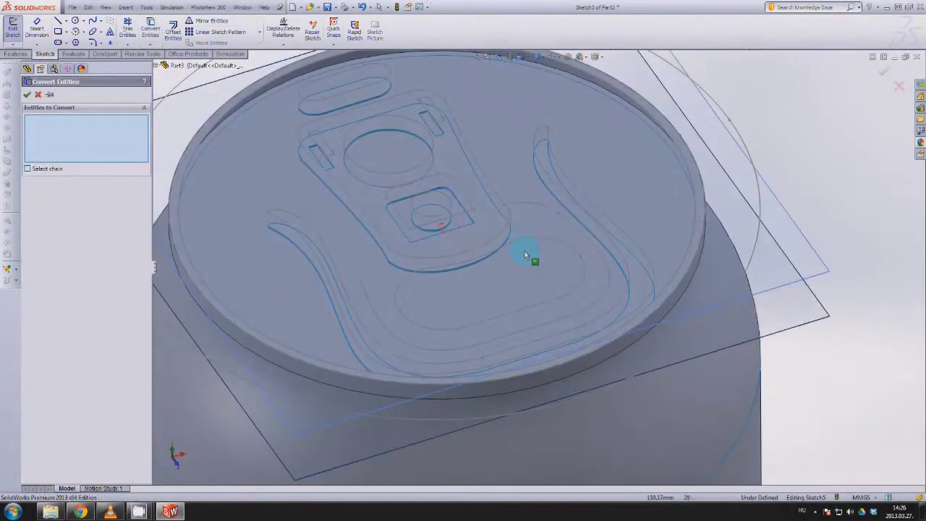
left_click(507, 247)
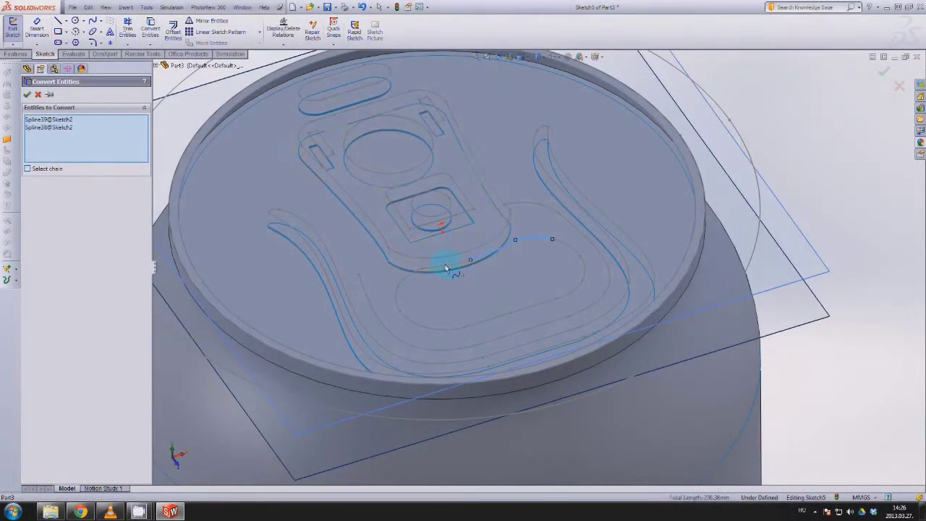
left_click(446, 268)
left_click(452, 271)
left_click(447, 269)
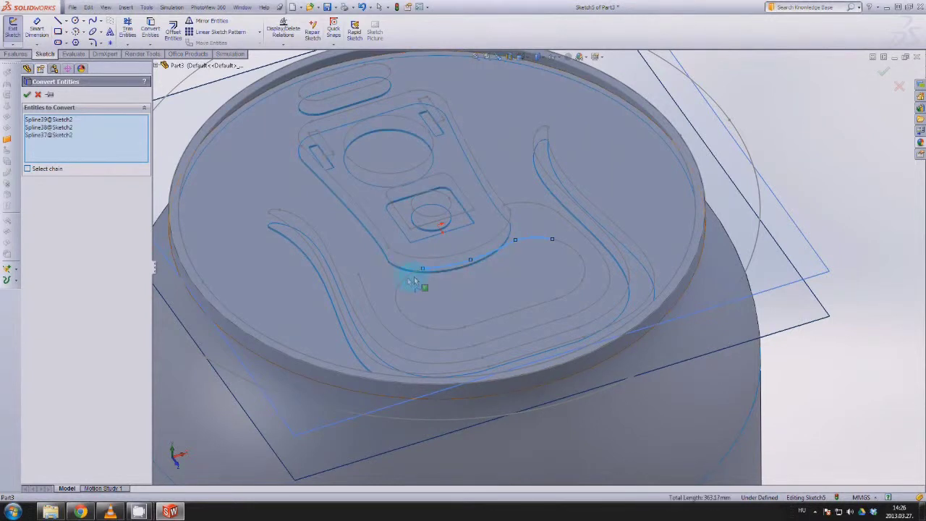
Convert the remaining curve segments to close the oval pour-opening loop, then exit the sketch.
left_click(396, 302)
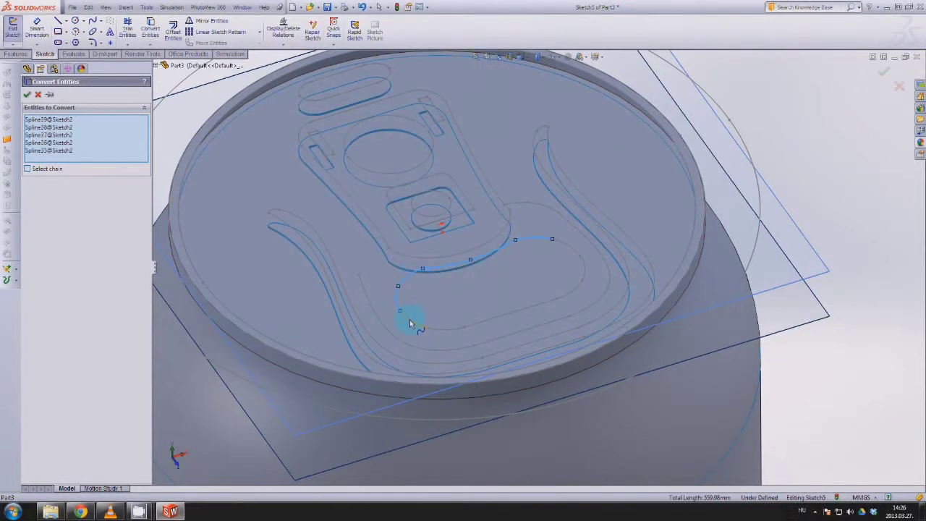
left_click(444, 333)
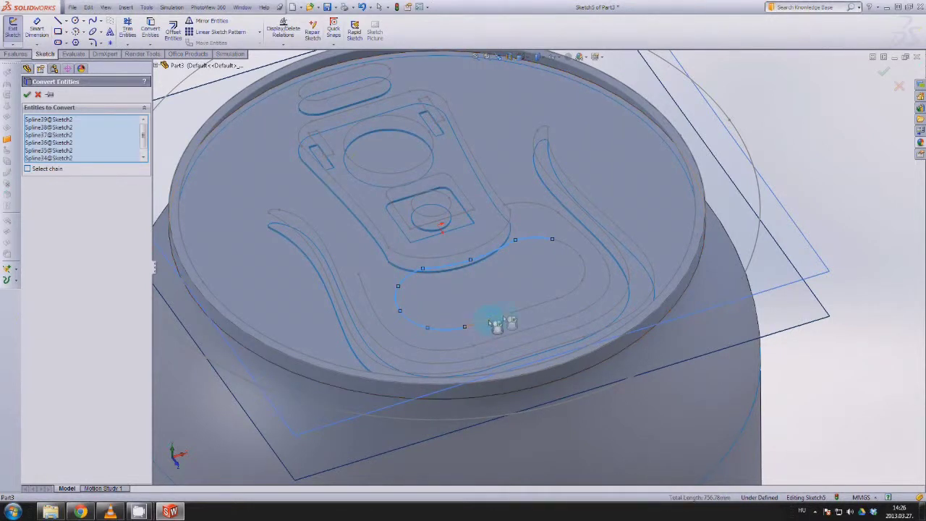
left_click(506, 318)
left_click(539, 310)
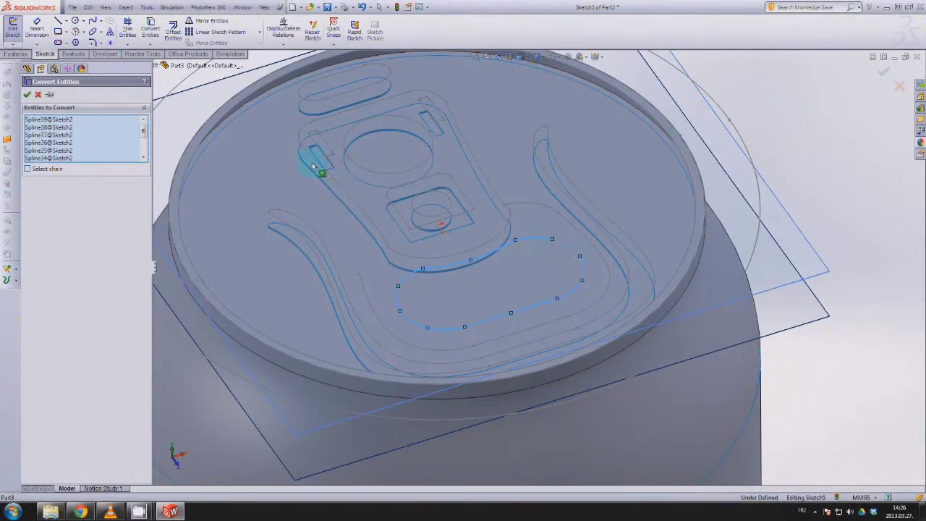
left_click(27, 94)
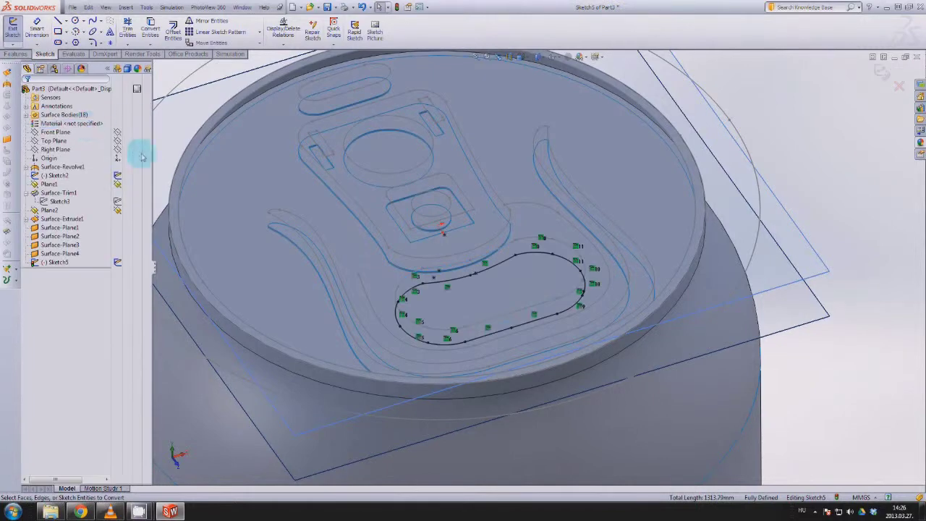
left_click(13, 29)
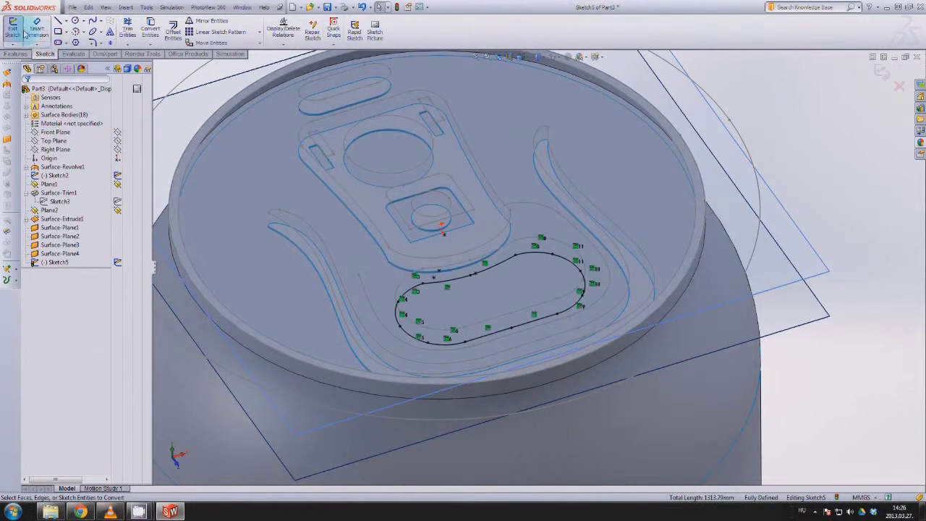
left_click(10, 241)
Trim away the oval region of the can top to cut the pour opening.
left_click(468, 316)
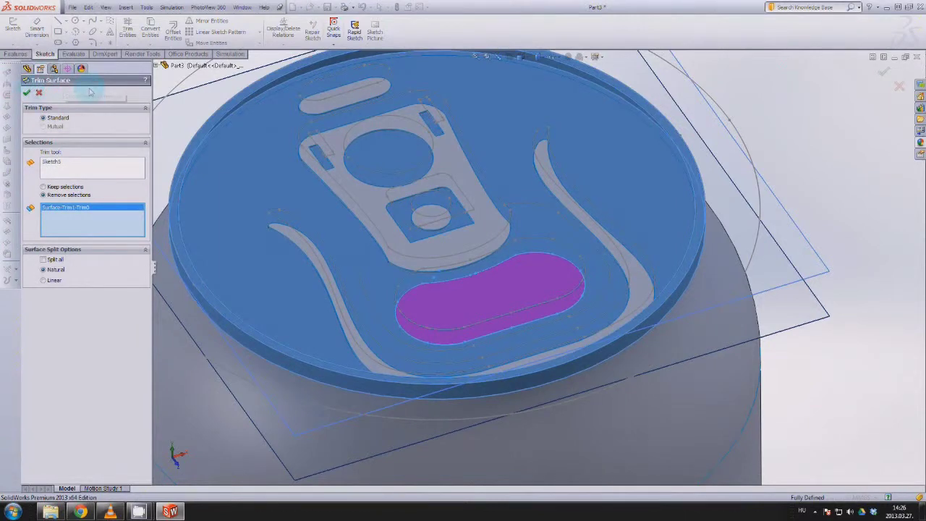
left_click(27, 94)
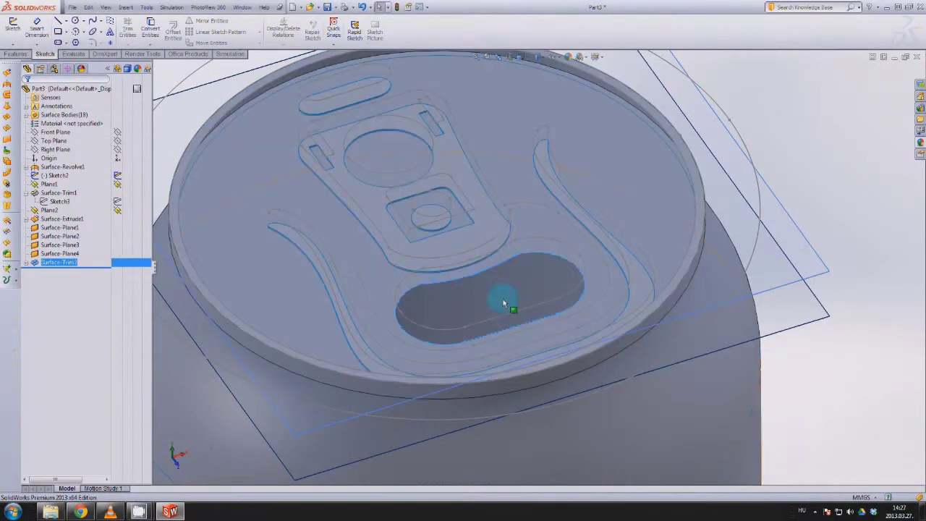
scroll(513, 325, "down", 2)
scroll(513, 325, "up", 5)
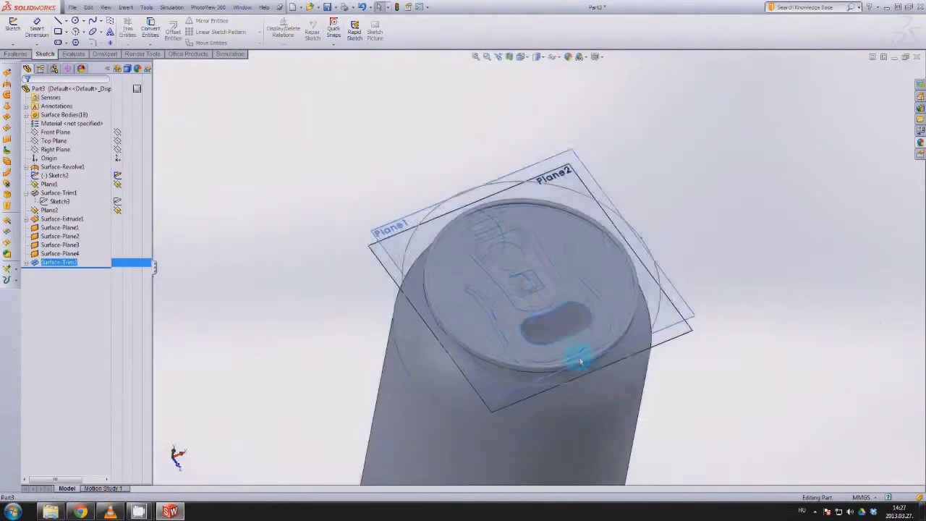
Hide Plane1 and Plane2 in the model.
left_click(118, 183)
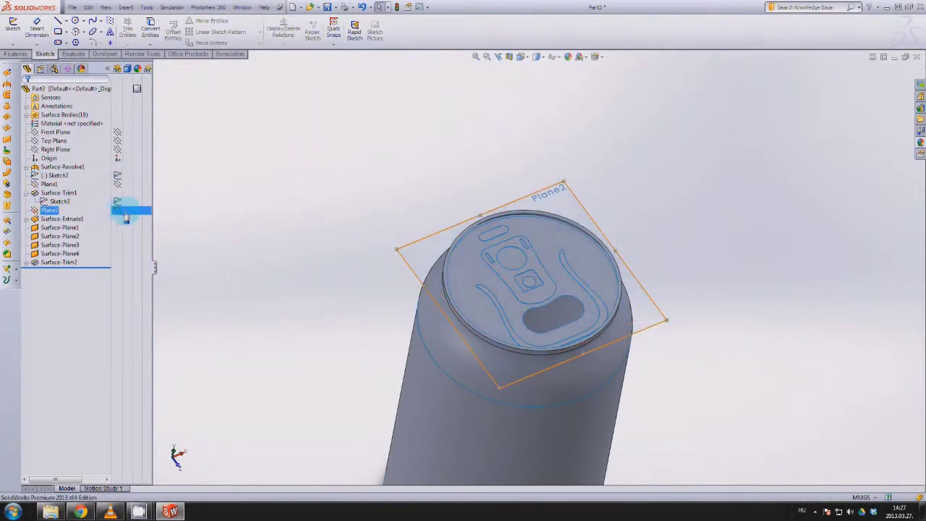
left_click(125, 212)
middle_click_drag(672, 299, 558, 336)
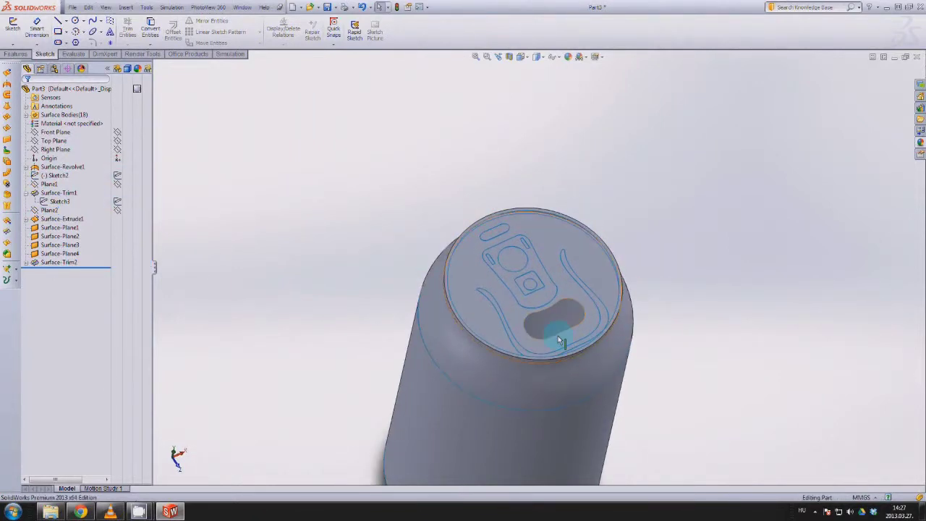
scroll(558, 336, "down", 3)
scroll(566, 290, "down", 2)
scroll(562, 296, "down", 2)
scroll(556, 316, "down", 2)
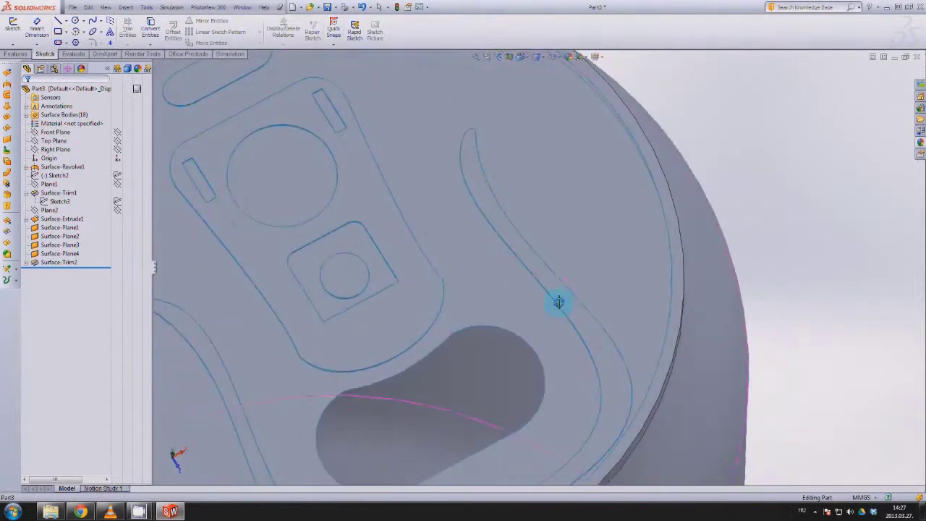
scroll(558, 302, "up", 2)
scroll(569, 265, "up", 2)
scroll(562, 289, "up", 3)
scroll(557, 299, "up", 1)
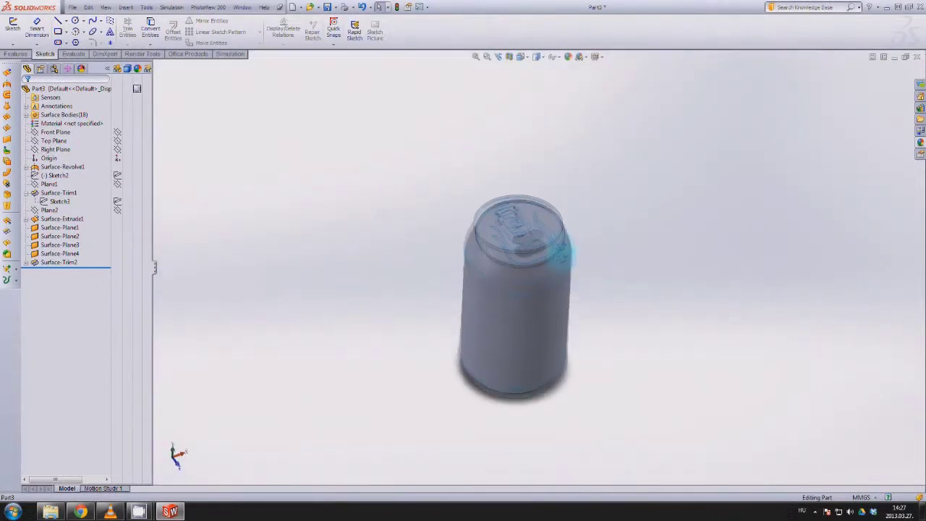
mouse_move(561, 253)
middle_mouse_down()
mouse_move(562, 200)
mouse_move(583, 227)
middle_mouse_up()
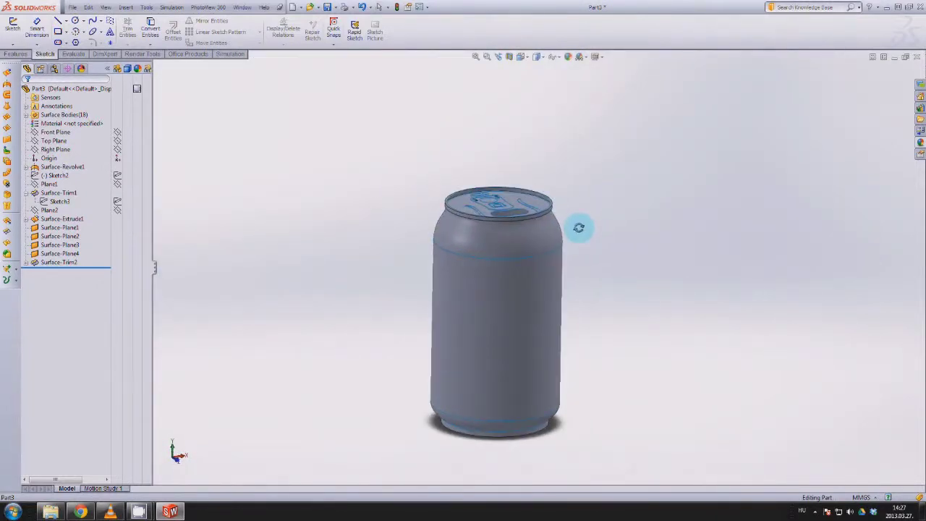
Apply the polished aluminum appearance from Metal > Aluminum to the whole can.
left_click(920, 142)
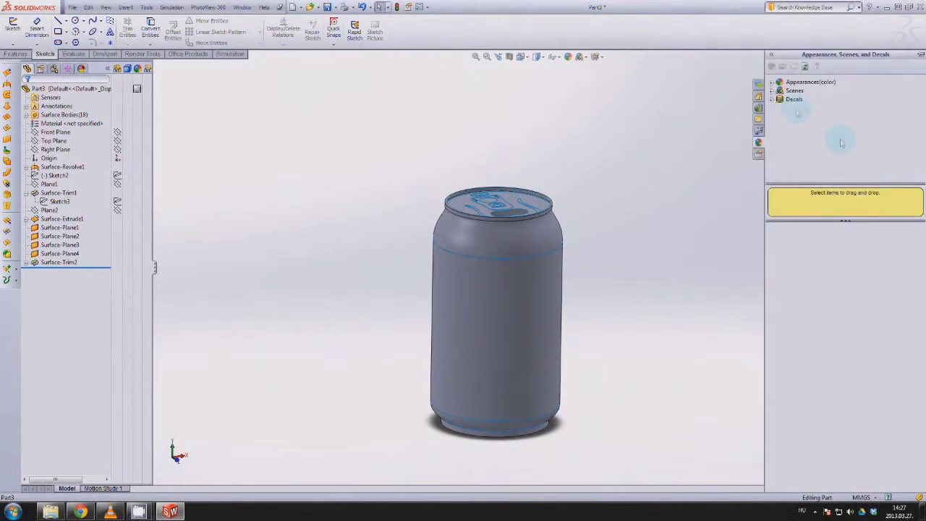
left_click(773, 84)
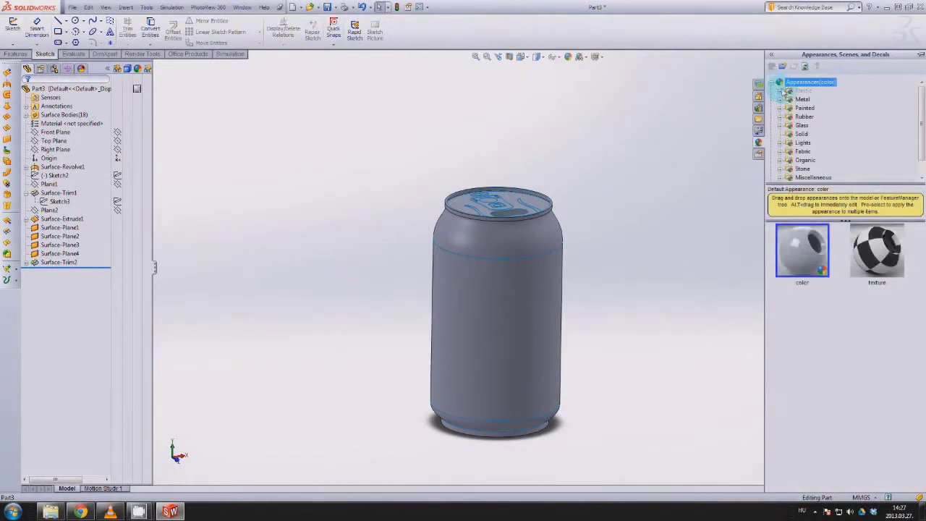
left_click(802, 99)
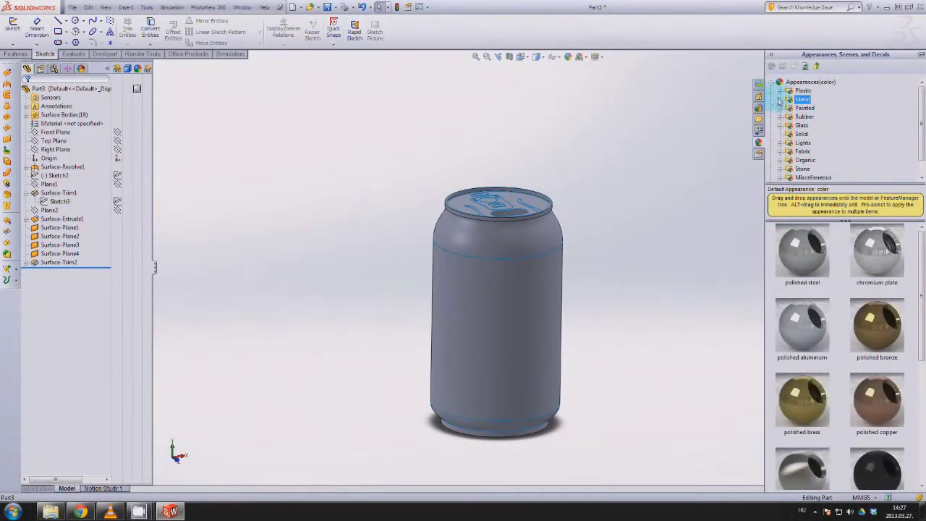
left_click(779, 99)
left_click(818, 108)
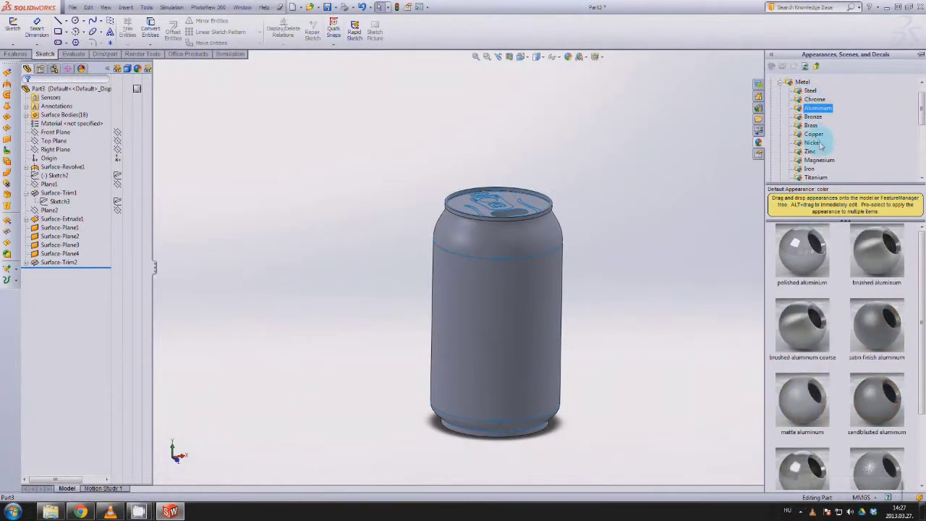
left_click_drag(801, 249, 533, 300)
left_click(533, 299)
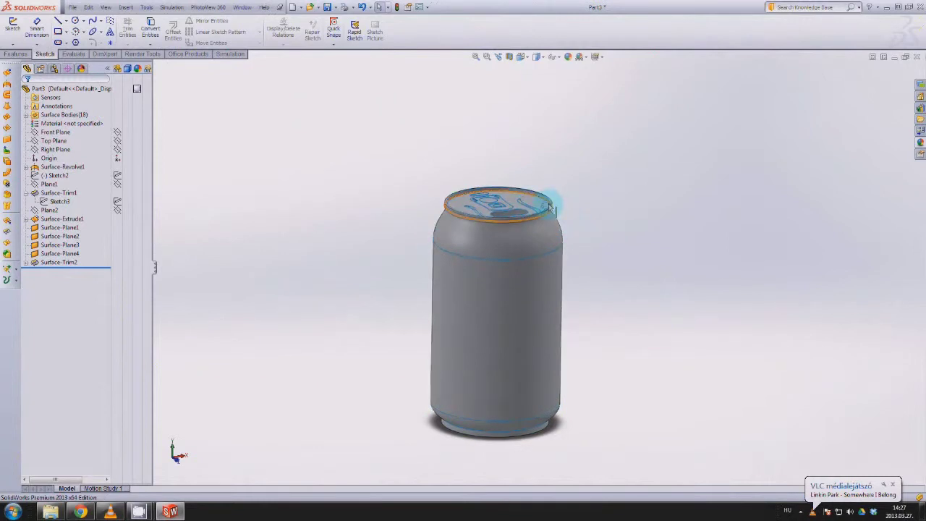
scroll(542, 268, "down", 2)
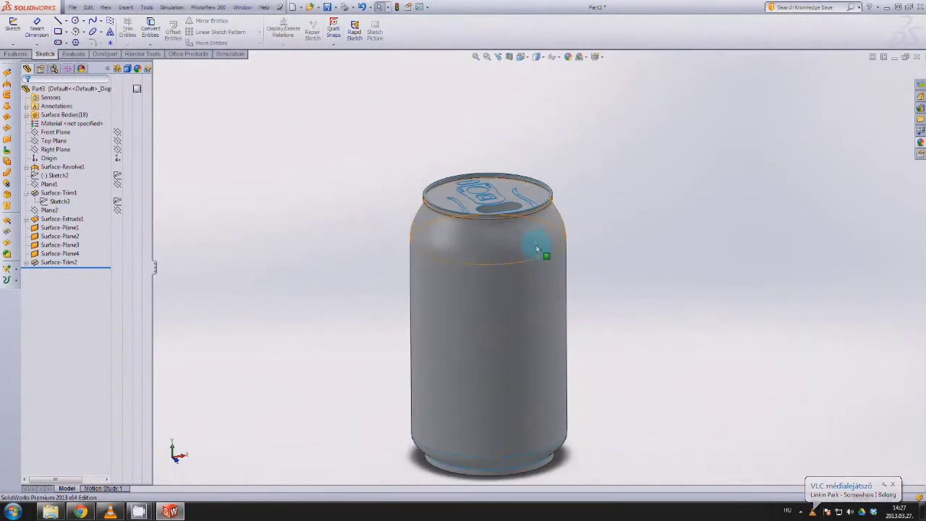
middle_click_drag(539, 279, 540, 300)
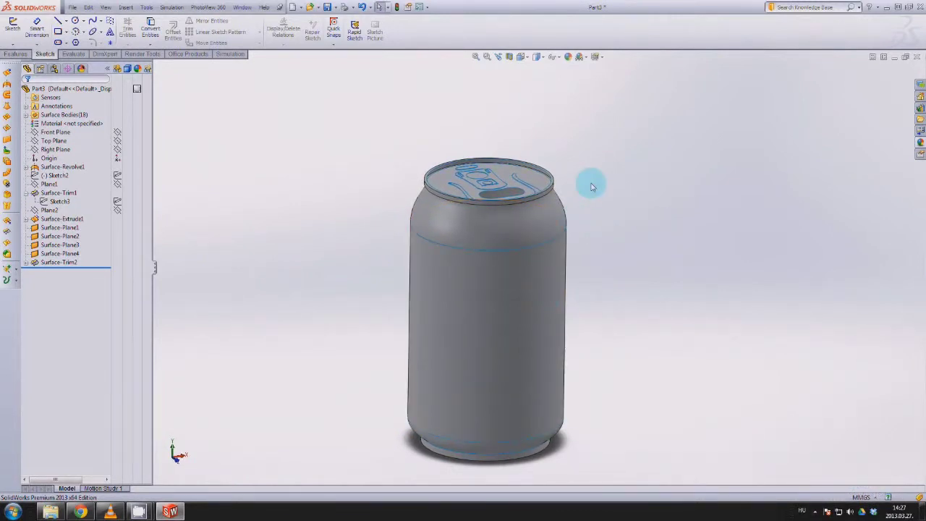
Collapse the Metal category in the appearances library and select the Surface-Revolve1 feature.
left_click(919, 141)
left_click(781, 82)
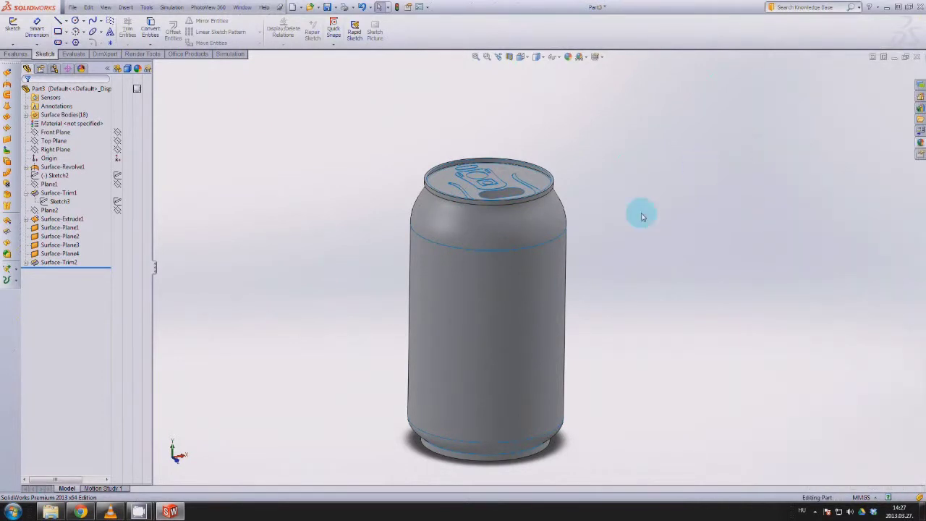
middle_click_drag(583, 294, 571, 294)
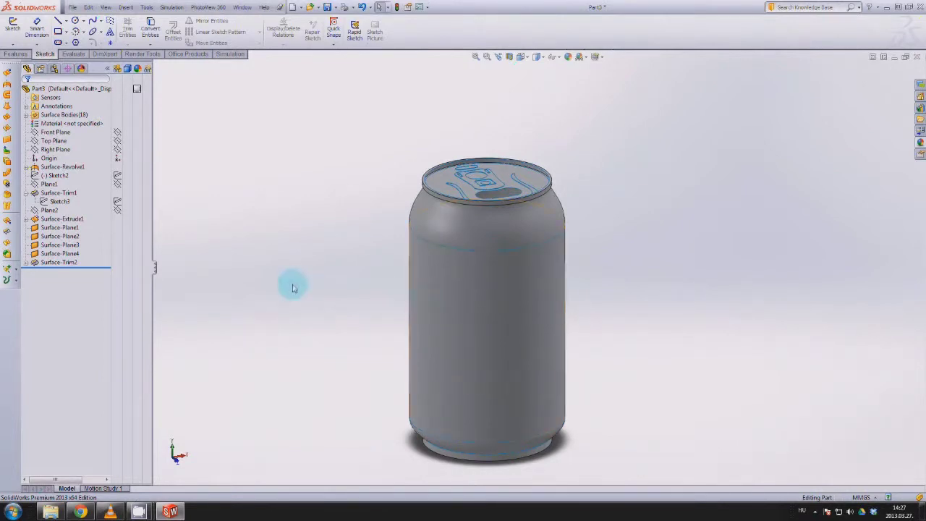
left_click(131, 211)
left_click(71, 167)
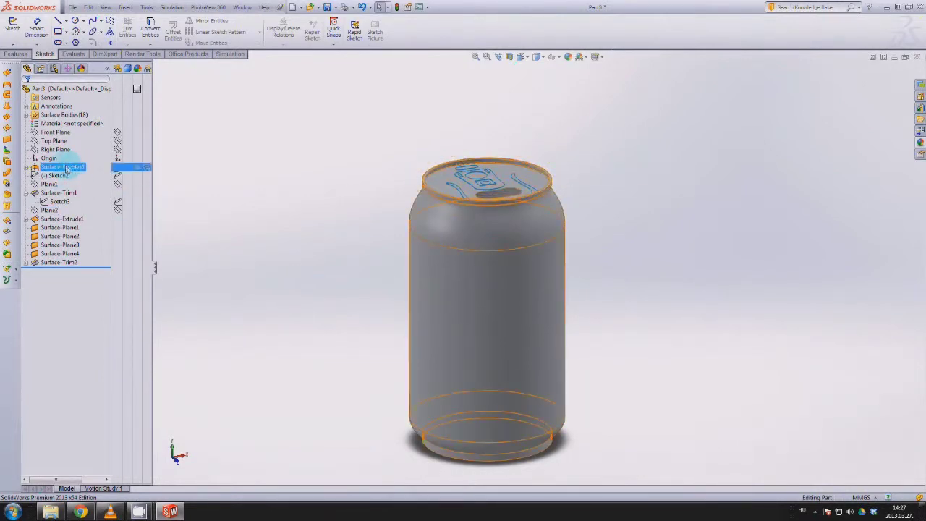
Edit Surface-Revolve1 to drop the middle wall contour, keeping only the lid and base revolved.
left_click(63, 167)
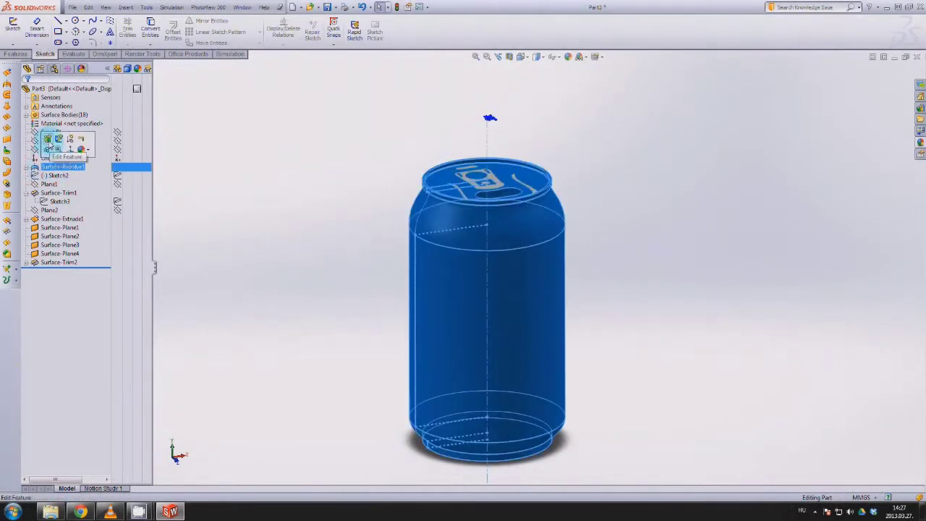
left_click(48, 142)
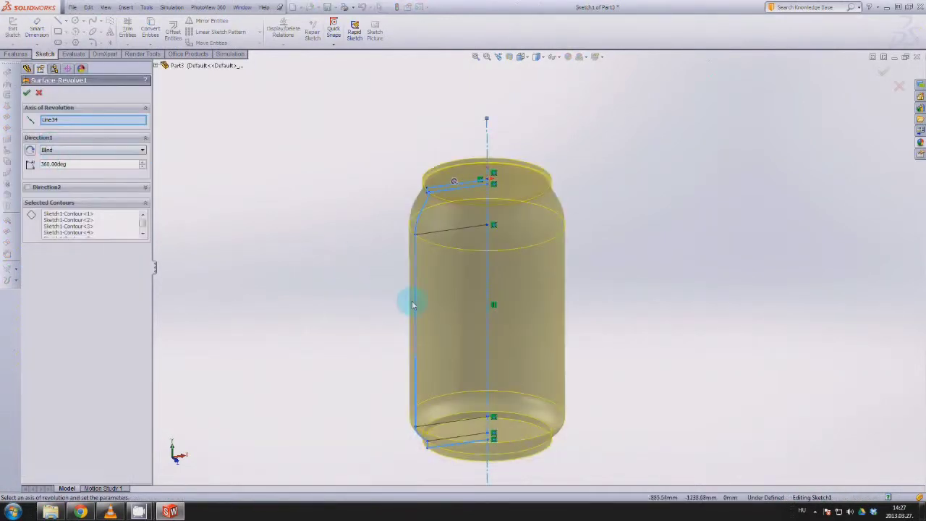
left_click(113, 215)
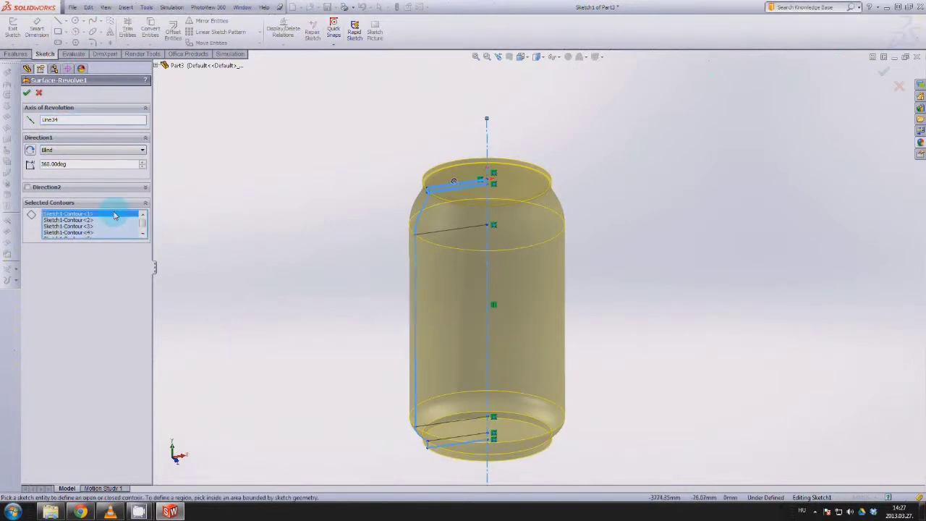
left_click(417, 301)
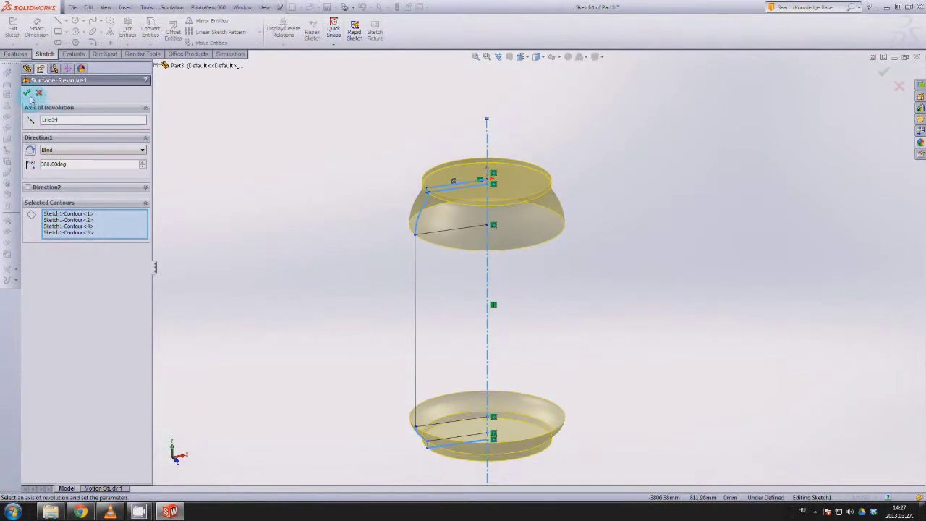
right_click(471, 345)
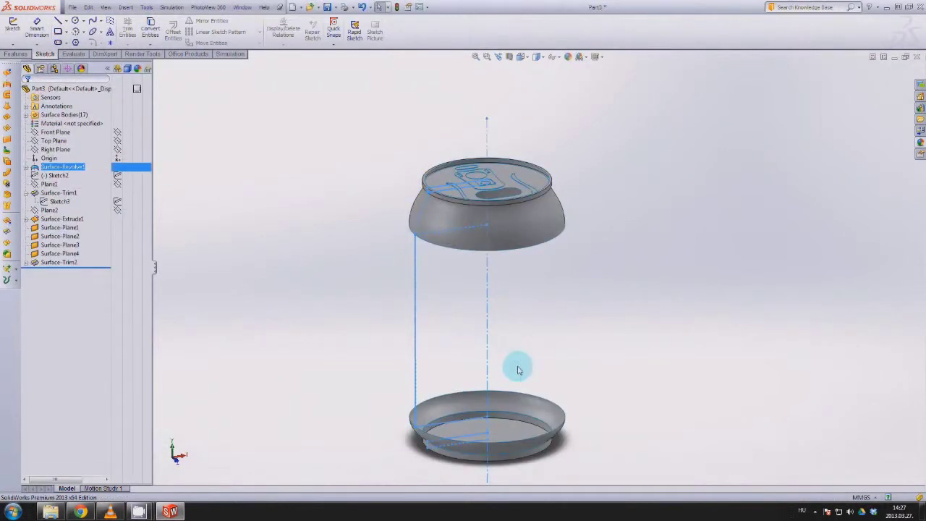
mouse_move(517, 257)
middle_mouse_down()
mouse_move(447, 312)
mouse_move(574, 316)
middle_mouse_up()
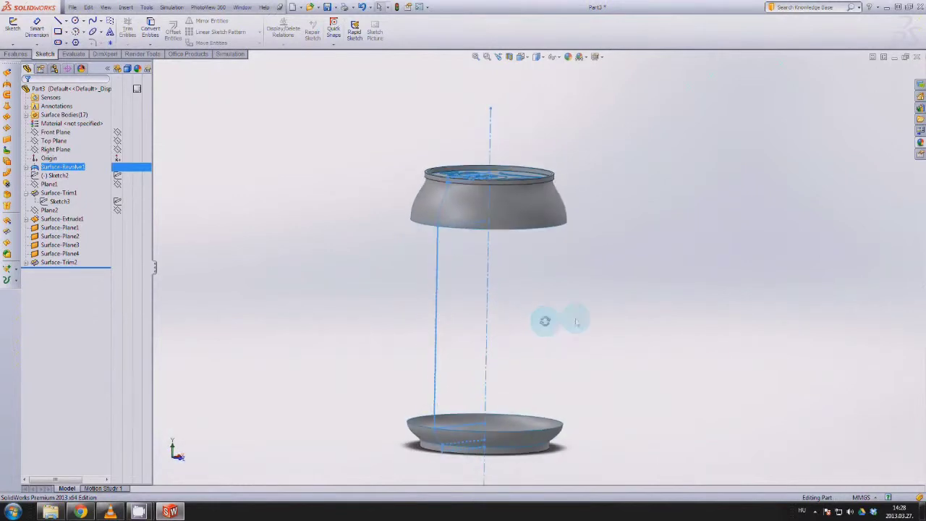
Loft a surface from the top part's lower edge to the base's top edge, twisting the bottom connector.
left_click(308, 226)
left_click(7, 105)
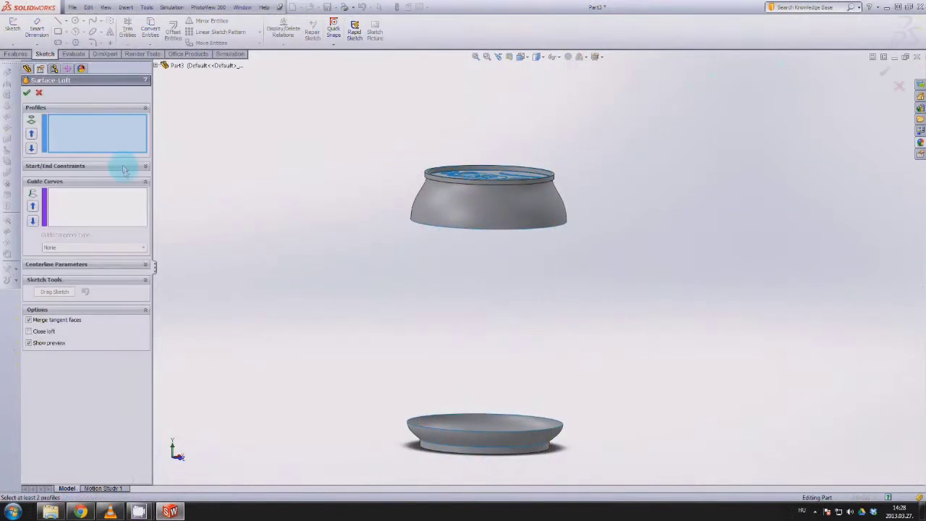
left_click(475, 238)
left_click(459, 436)
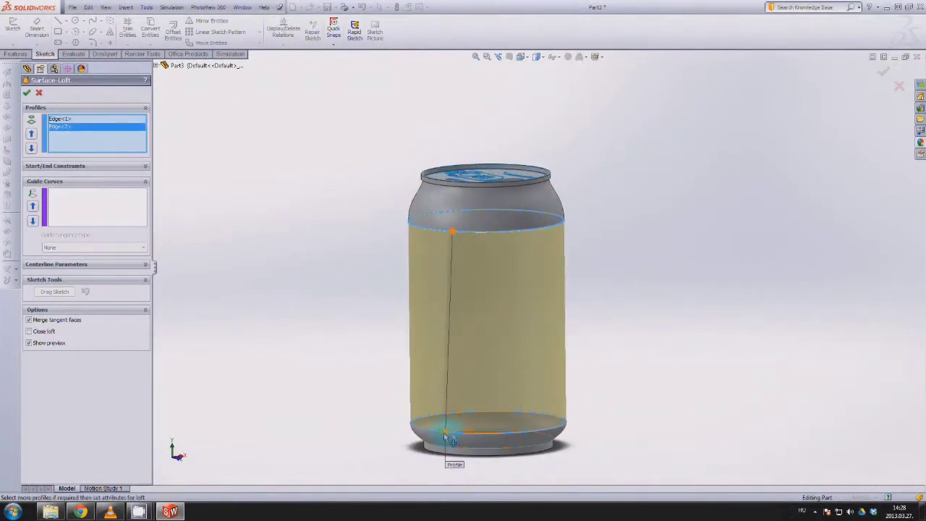
mouse_move(444, 433)
left_mouse_down()
mouse_move(476, 435)
mouse_move(467, 433)
left_mouse_up()
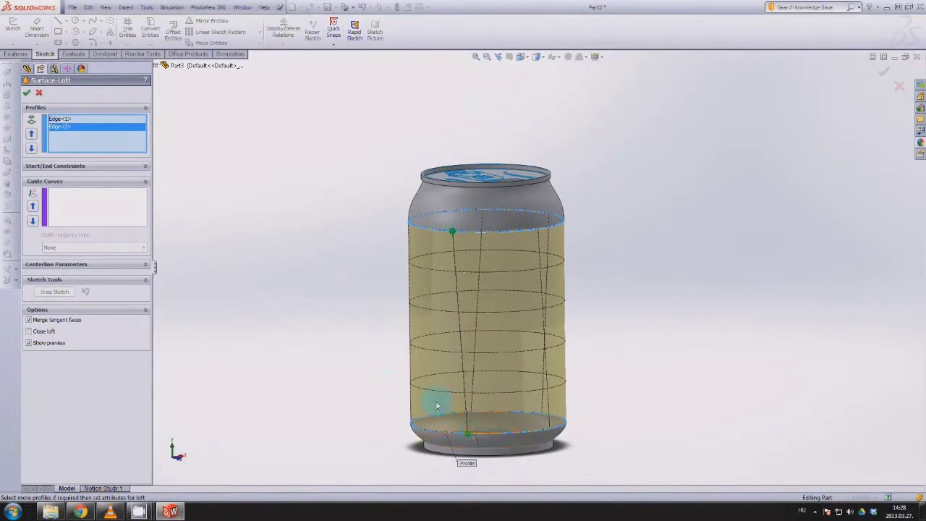
left_click(26, 93)
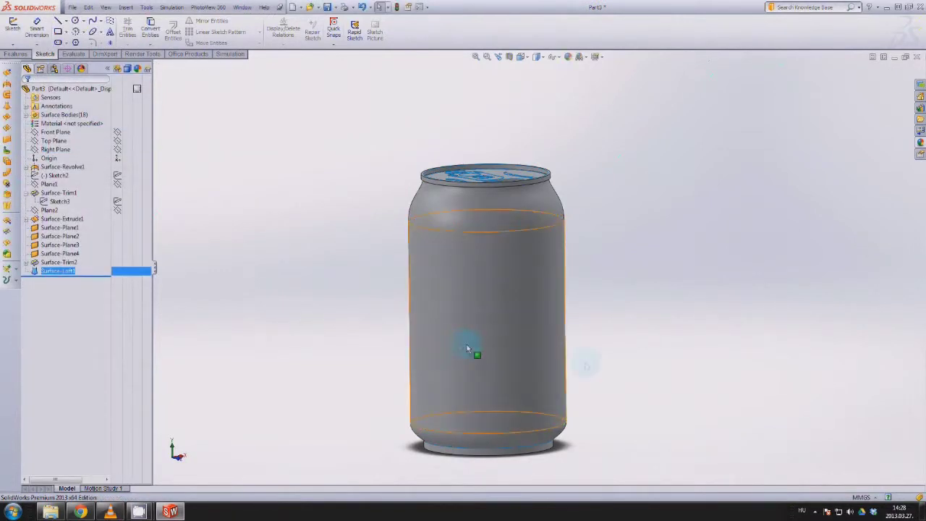
mouse_move(694, 366)
middle_mouse_down()
mouse_move(663, 330)
mouse_move(652, 352)
mouse_move(714, 386)
mouse_move(686, 417)
middle_mouse_up()
right_click(506, 330)
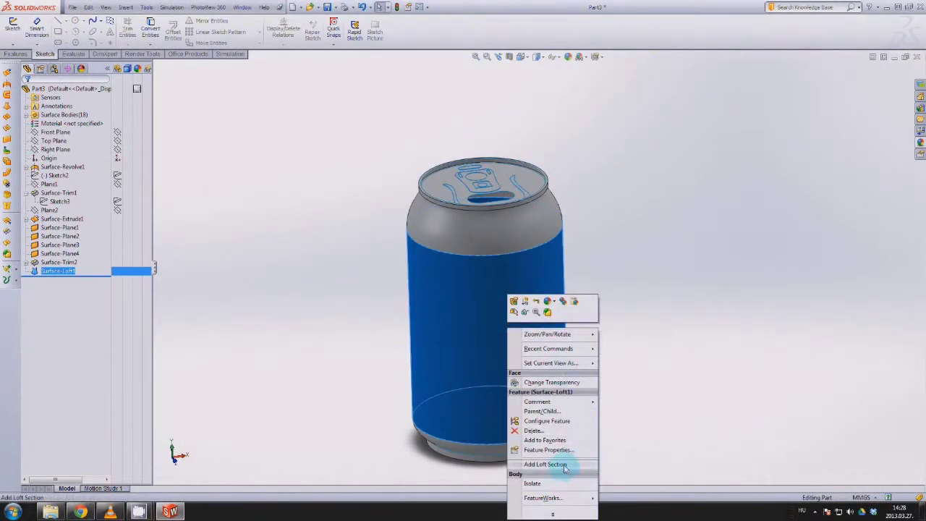
left_click(672, 383)
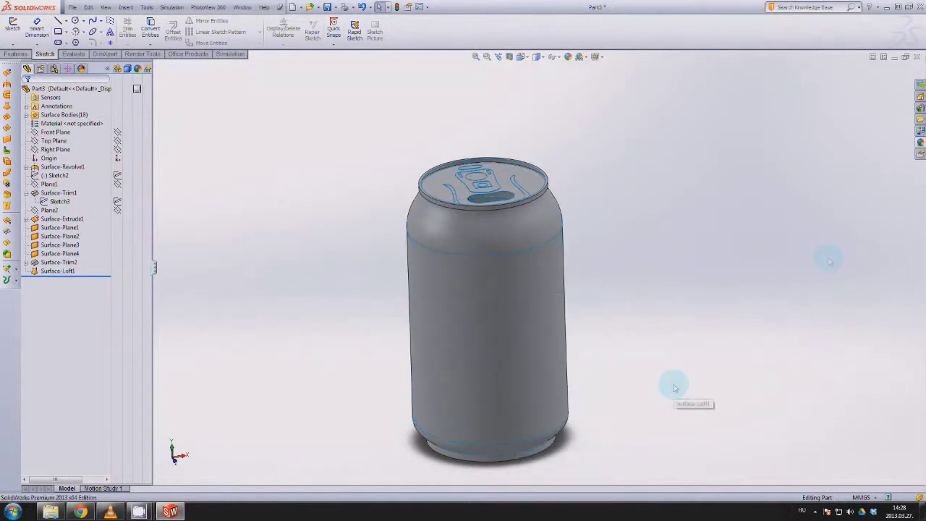
Drag a decal onto the can side and swap its image for cocaw from the Oktató videó folder.
left_click(919, 147)
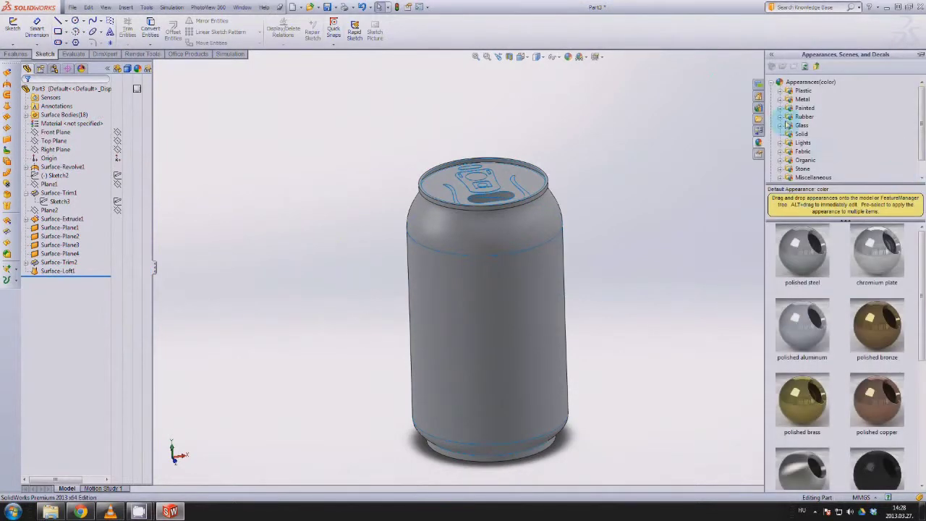
left_click(773, 83)
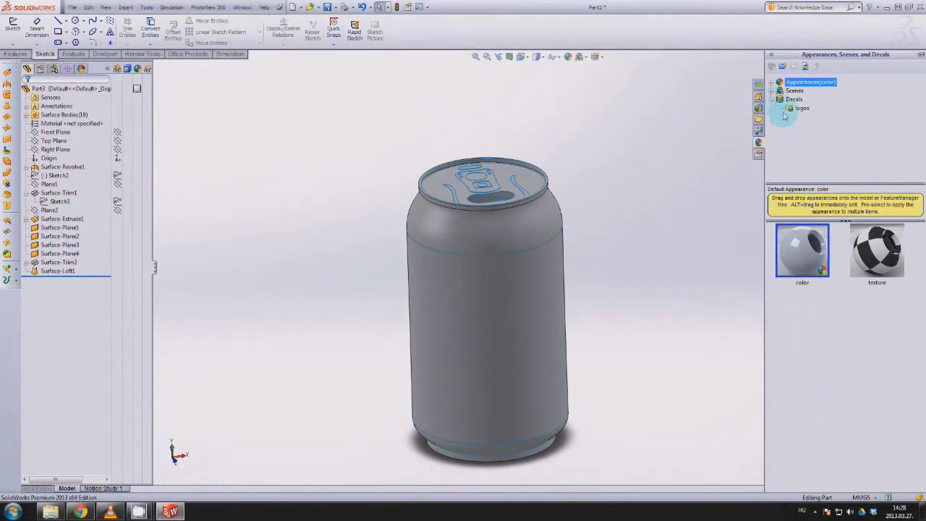
left_click(794, 99)
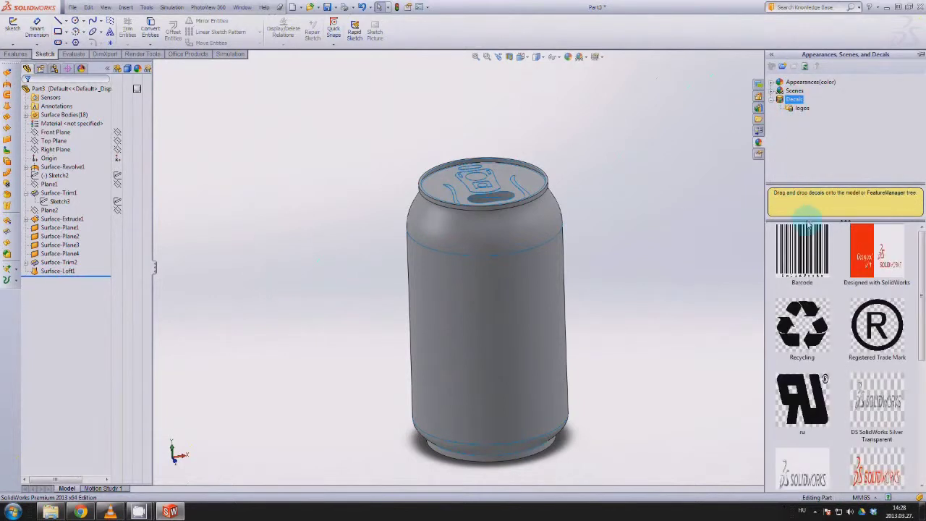
left_click_drag(877, 251, 469, 323)
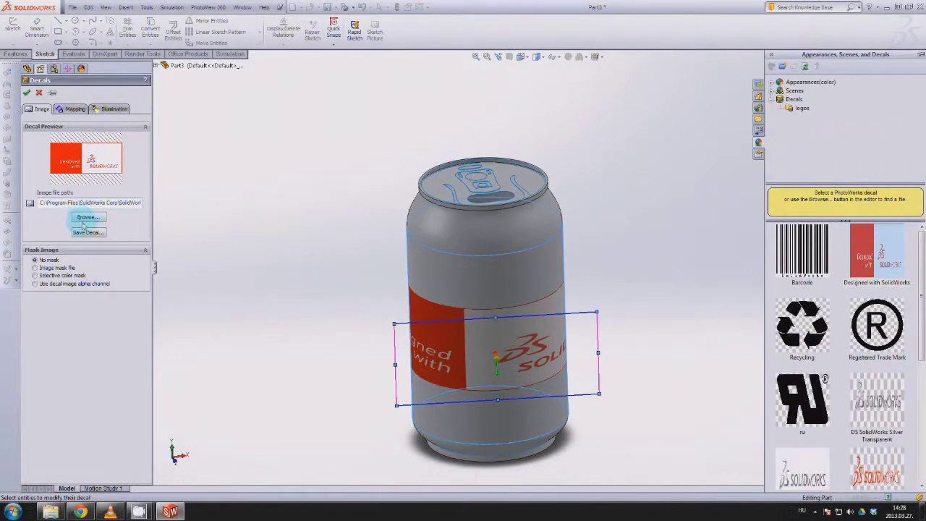
left_click(86, 218)
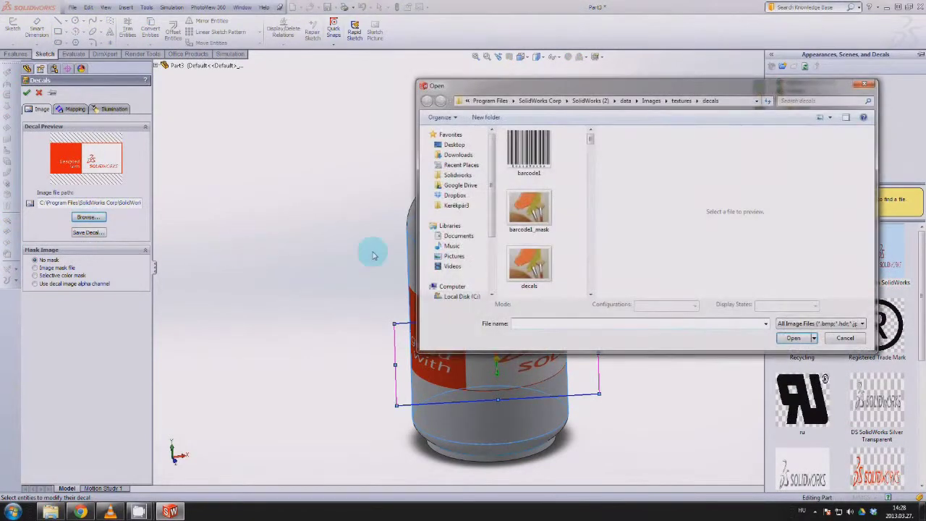
left_click(458, 235)
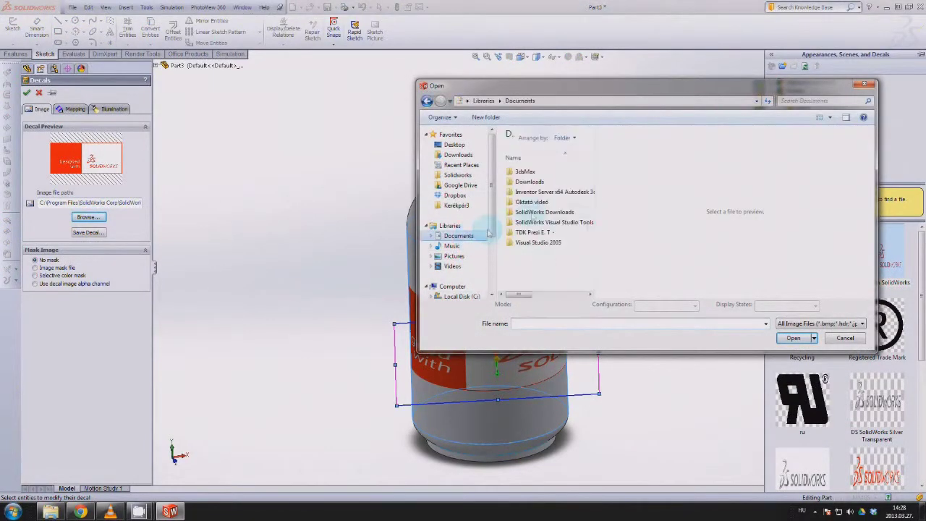
double_click(535, 202)
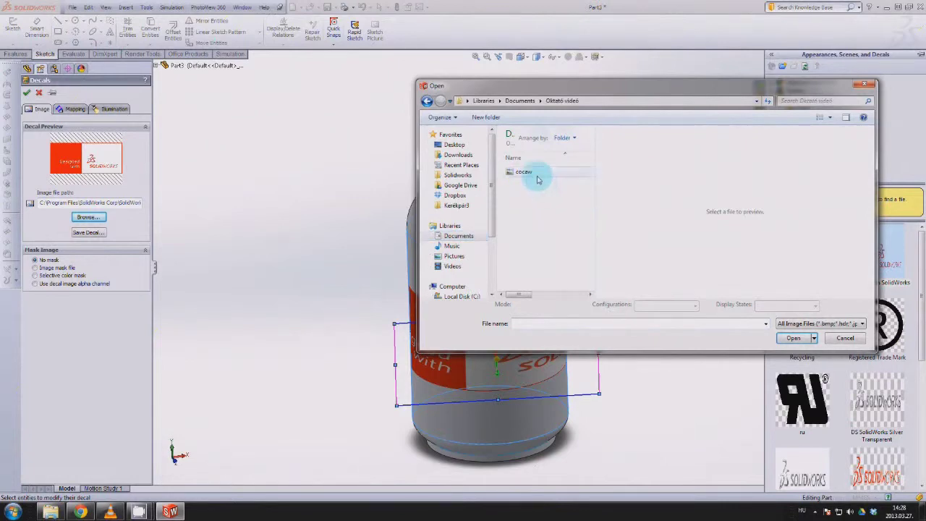
left_click(528, 173)
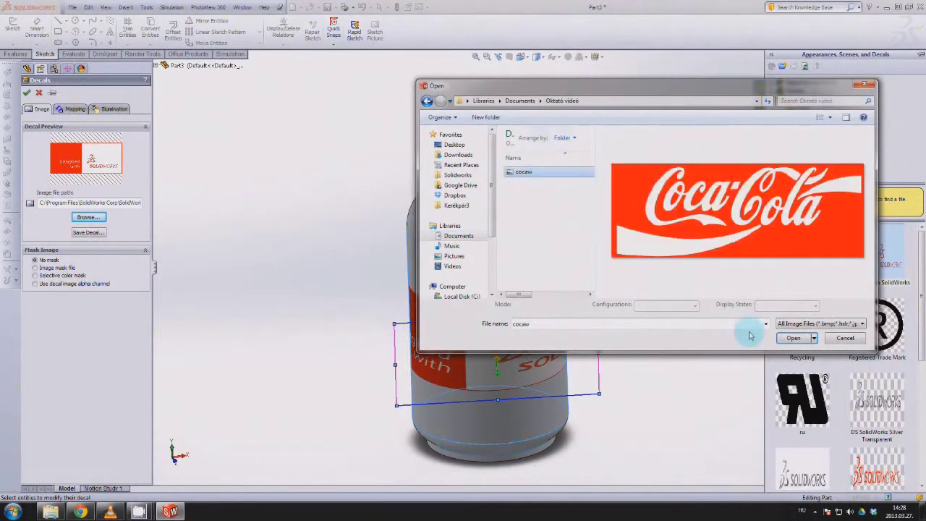
left_click(790, 338)
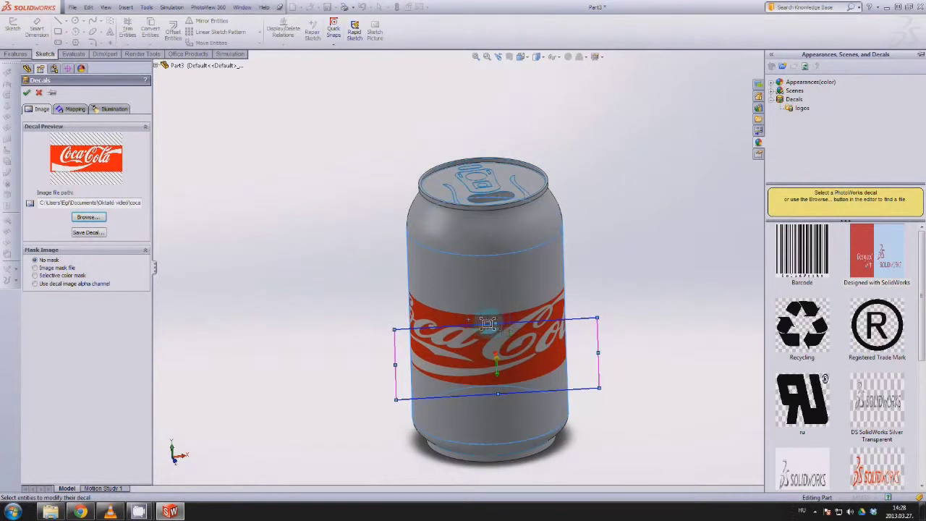
Turn off the decal's fixed aspect ratio and stretch it to the can's full height.
left_click(75, 109)
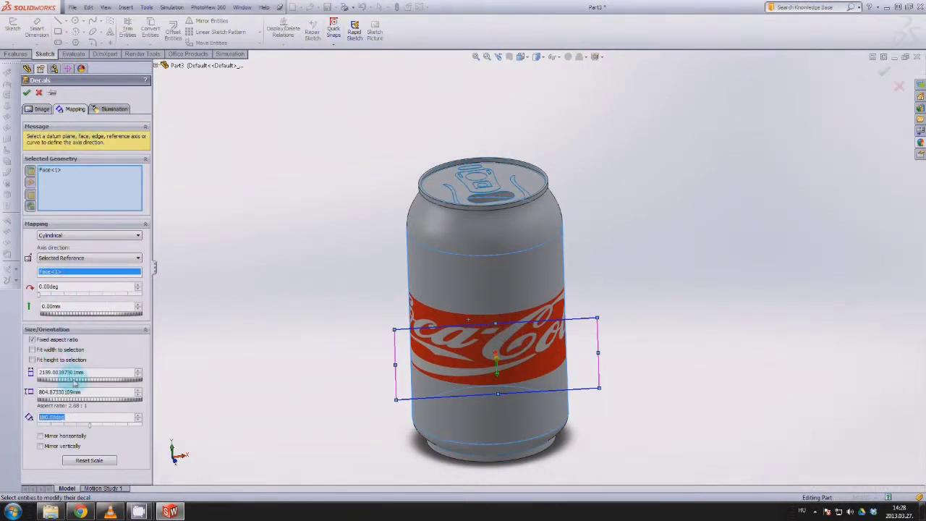
left_click(54, 340)
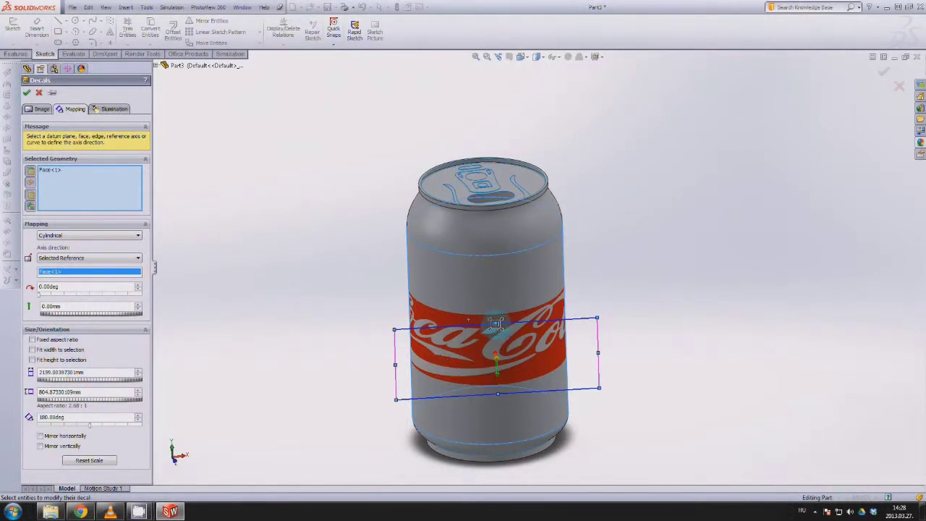
left_click_drag(495, 324, 494, 262)
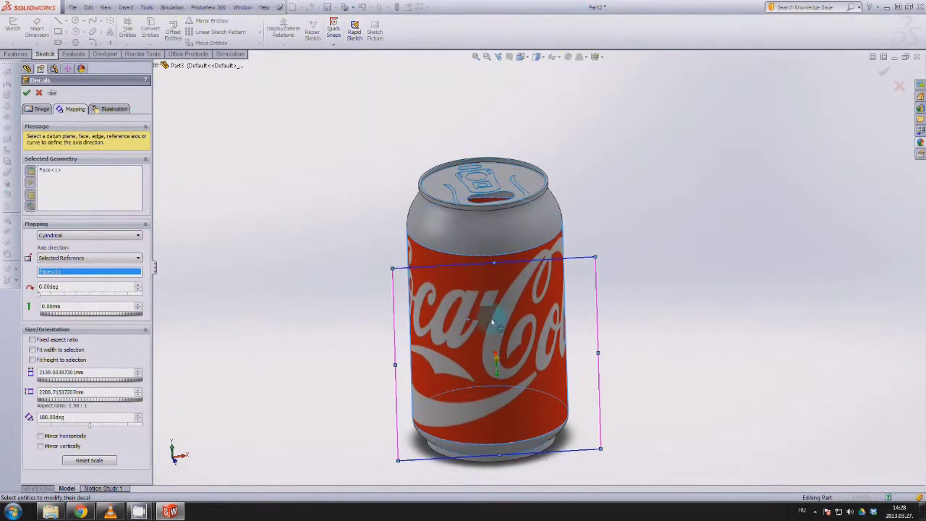
mouse_move(486, 318)
middle_mouse_down()
mouse_move(645, 289)
mouse_move(593, 279)
mouse_move(550, 289)
mouse_move(452, 256)
mouse_move(419, 278)
middle_mouse_up()
left_click(27, 93)
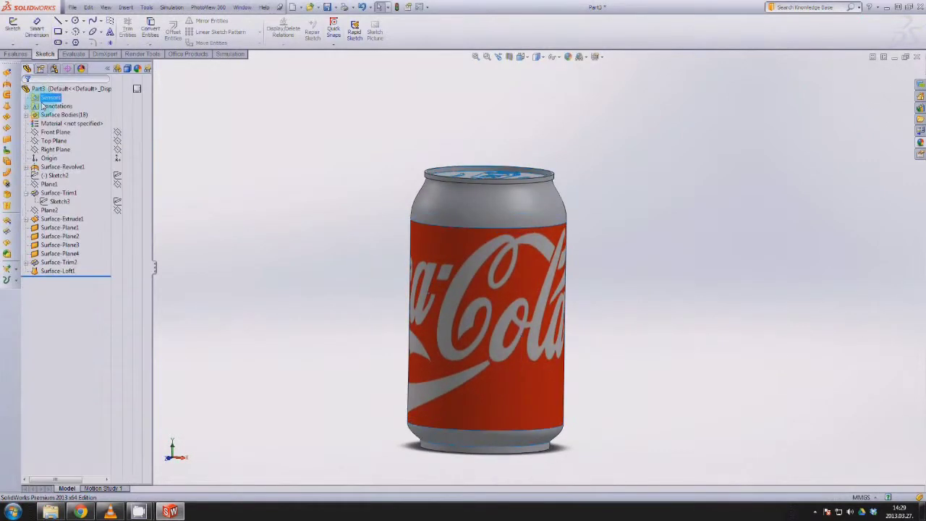
mouse_move(382, 250)
middle_mouse_down()
mouse_move(372, 261)
mouse_move(371, 225)
mouse_move(355, 277)
mouse_move(349, 244)
mouse_move(402, 255)
mouse_move(429, 301)
mouse_move(427, 285)
middle_mouse_up()
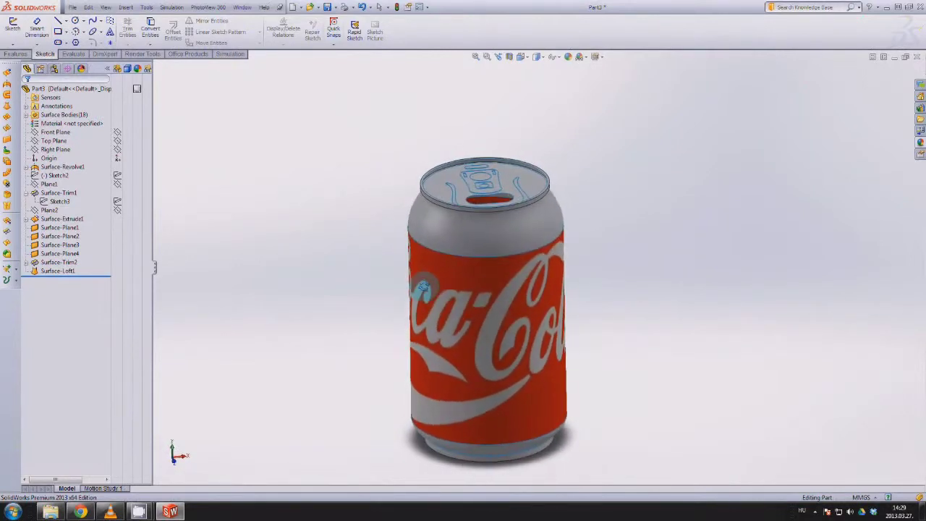
left_click(58, 272)
left_click(443, 337)
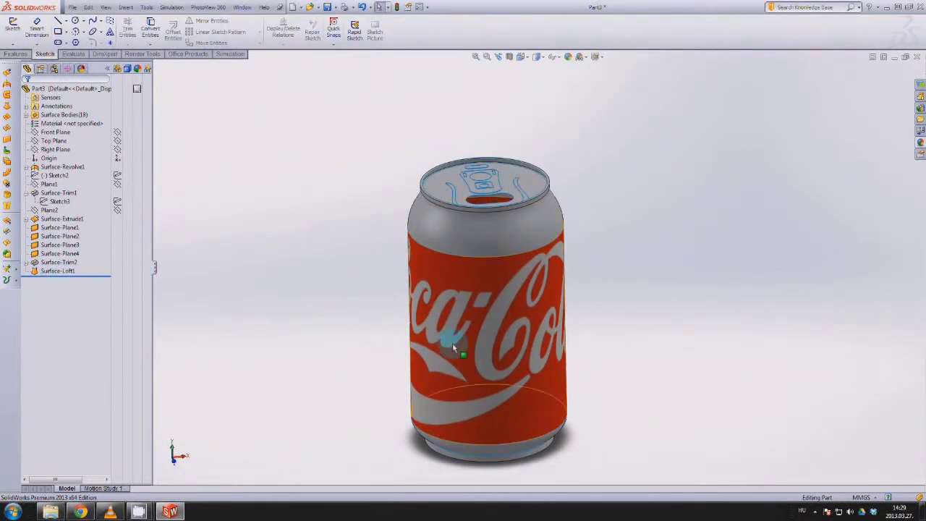
Cancel an Add Loft Section attempt and select Sketch6 to show the middle profile.
right_click(452, 342)
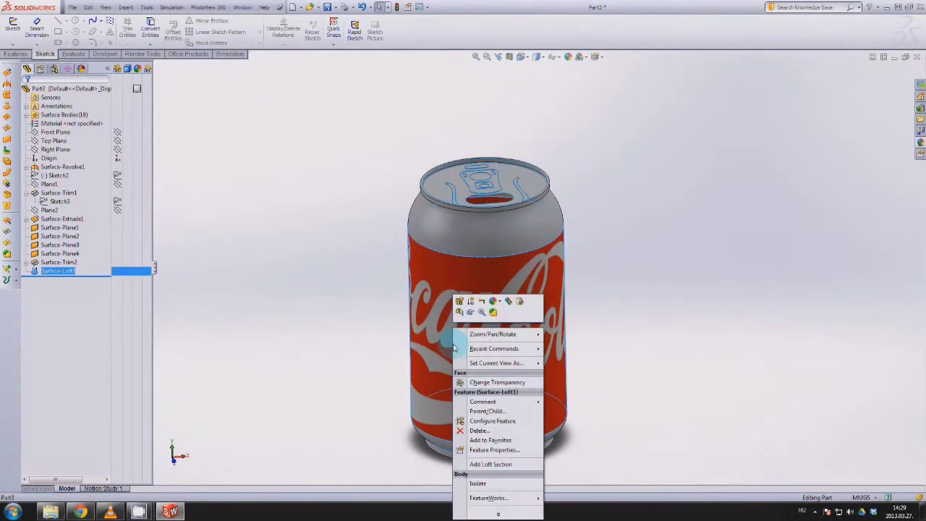
left_click(499, 464)
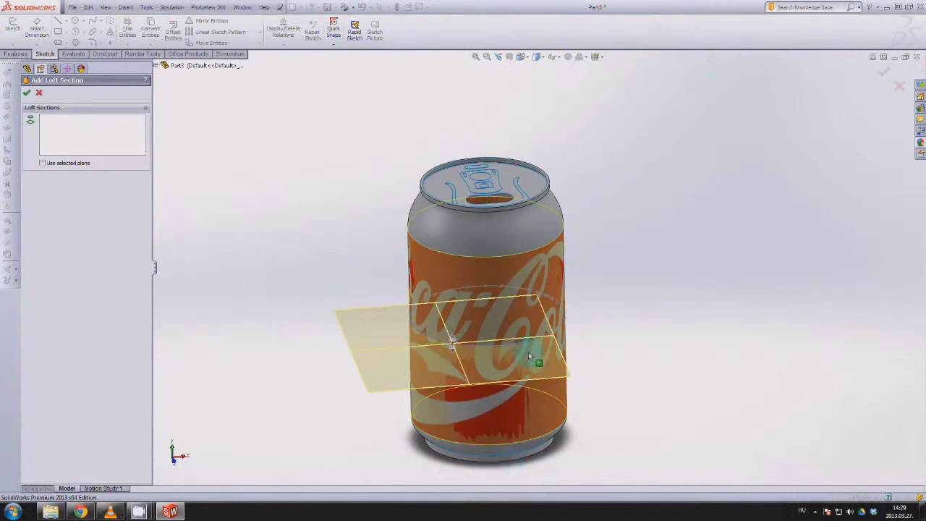
left_click(39, 94)
left_click(334, 203)
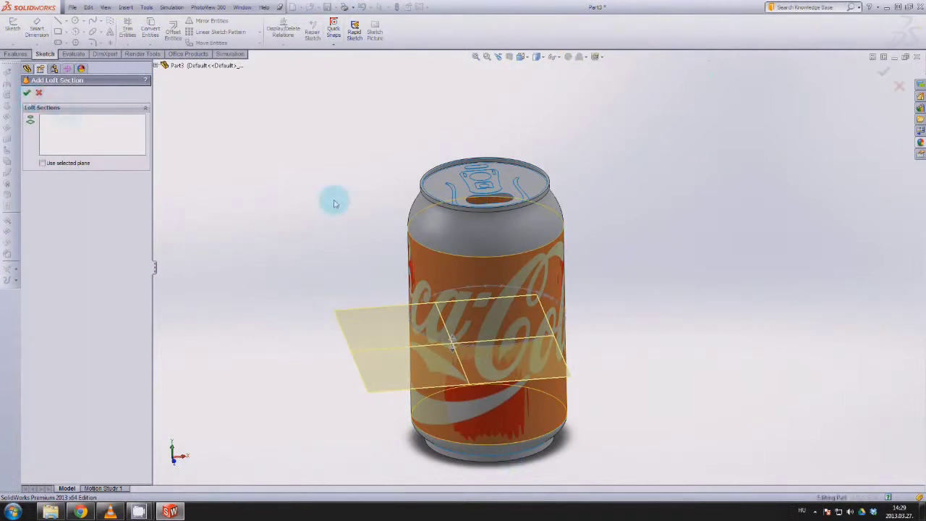
key("Escape")
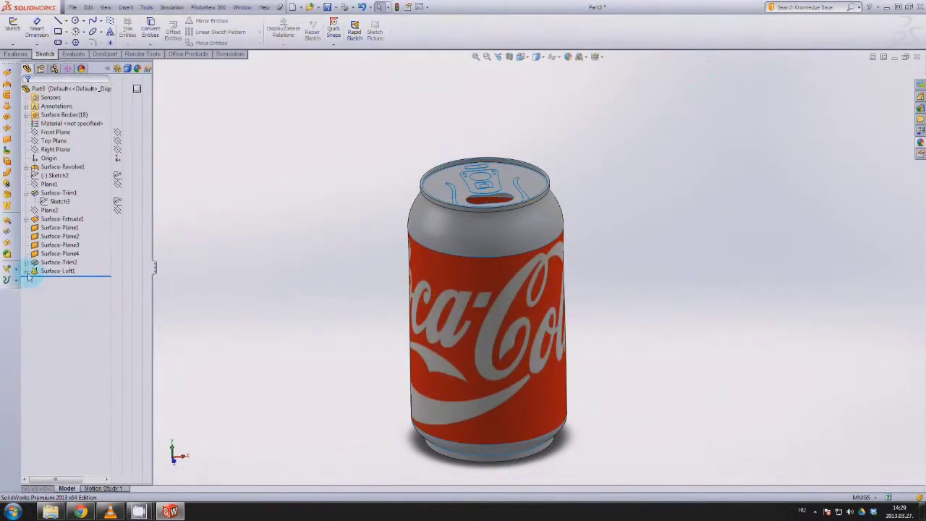
left_click(60, 281)
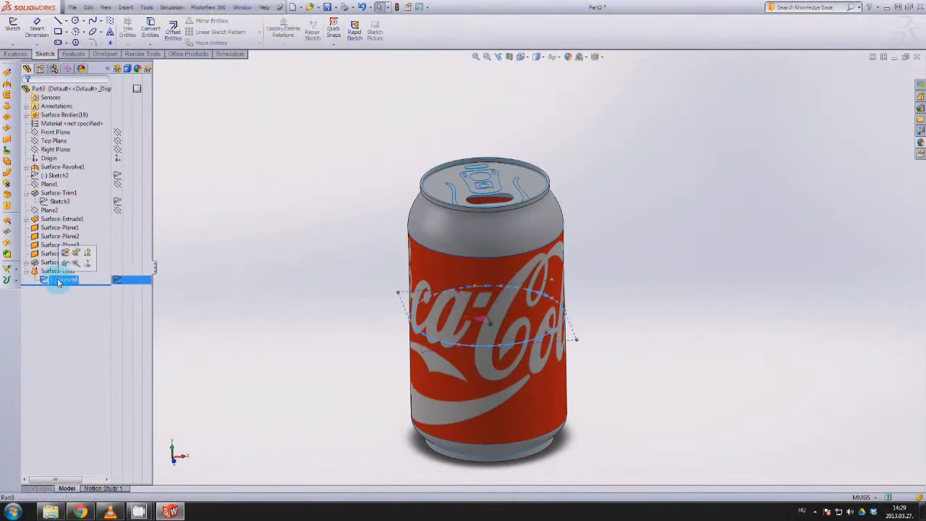
mouse_move(311, 307)
middle_mouse_down()
mouse_move(318, 302)
mouse_move(267, 324)
mouse_move(289, 351)
middle_mouse_up()
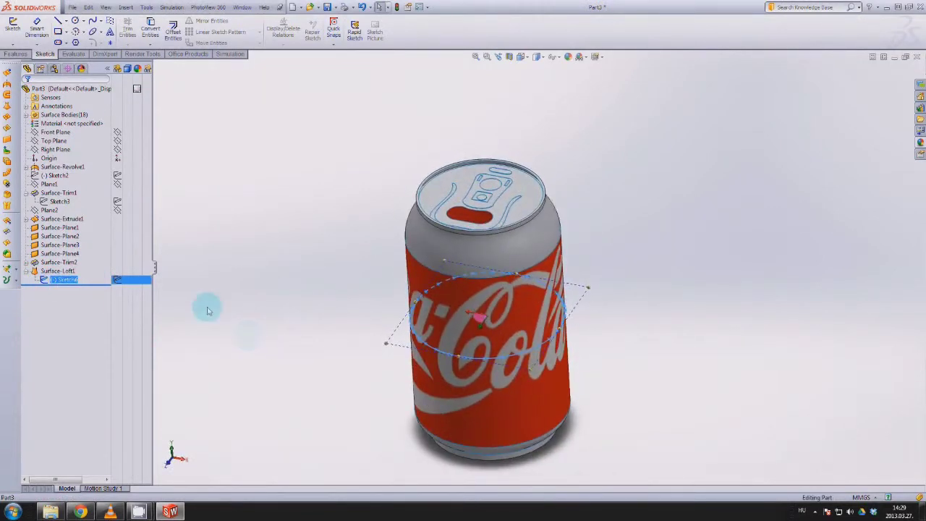
Edit Sketch6 and drag its spline points to dent the middle profile.
right_click(78, 282)
left_click(83, 262)
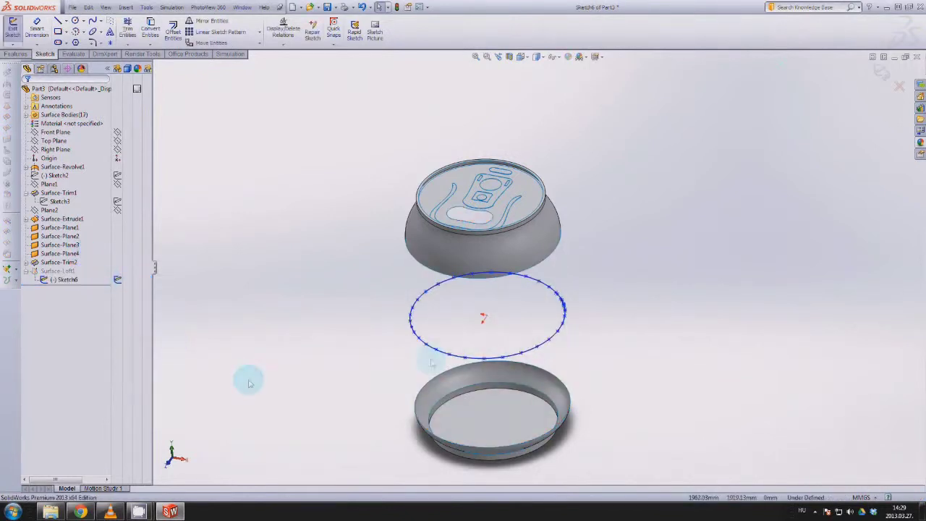
mouse_move(466, 360)
left_mouse_down()
mouse_move(470, 338)
mouse_move(490, 350)
mouse_move(487, 339)
mouse_move(442, 344)
mouse_move(427, 335)
left_mouse_up()
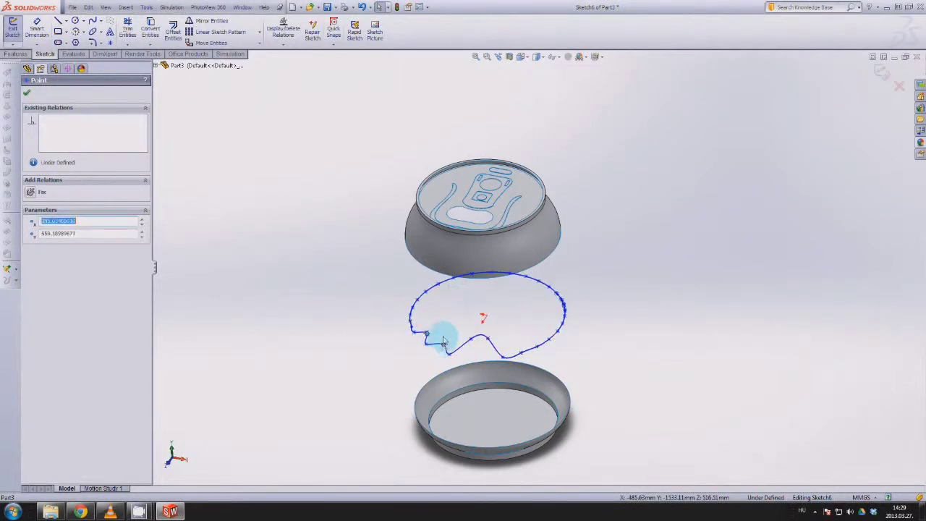
left_click(444, 341)
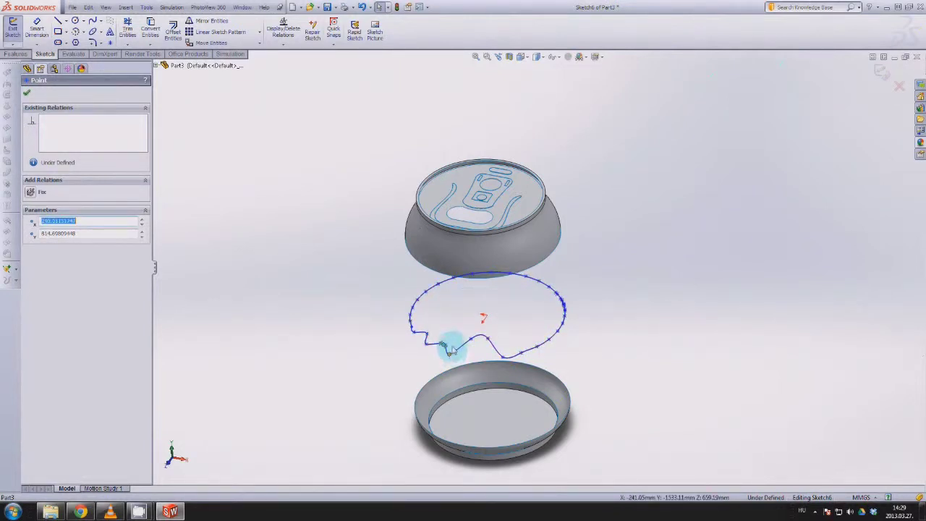
left_click_drag(449, 350, 454, 341)
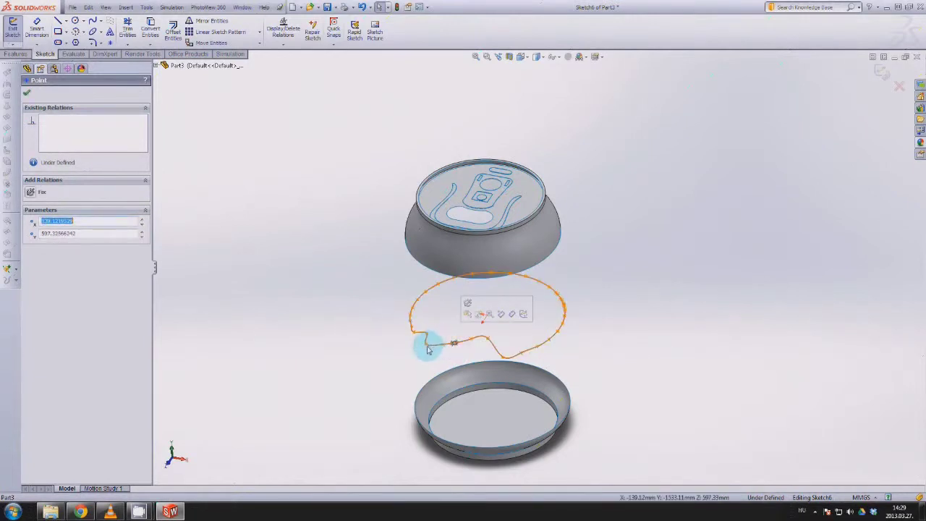
left_click(427, 348)
left_click(435, 341)
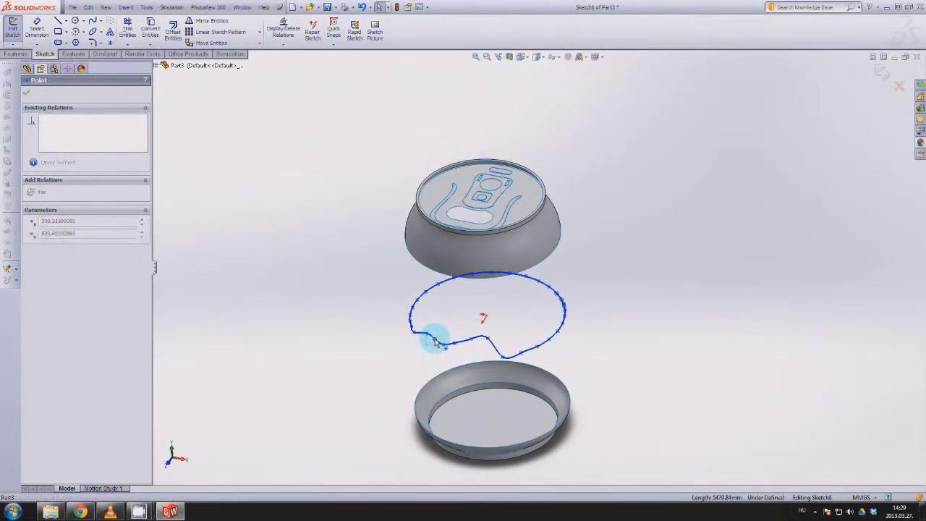
left_click(435, 341)
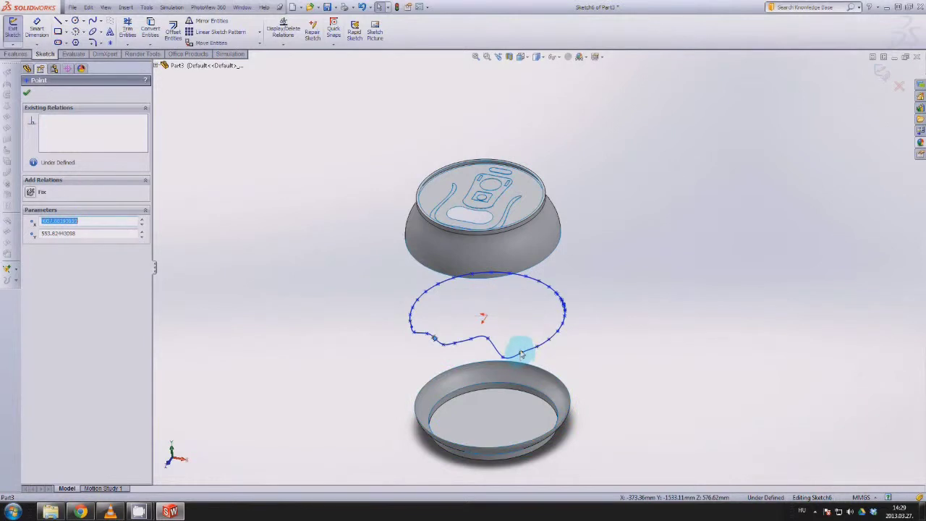
Pull further spline points, nudging the left one into a notch, and close the Point panel.
left_click_drag(518, 350, 521, 348)
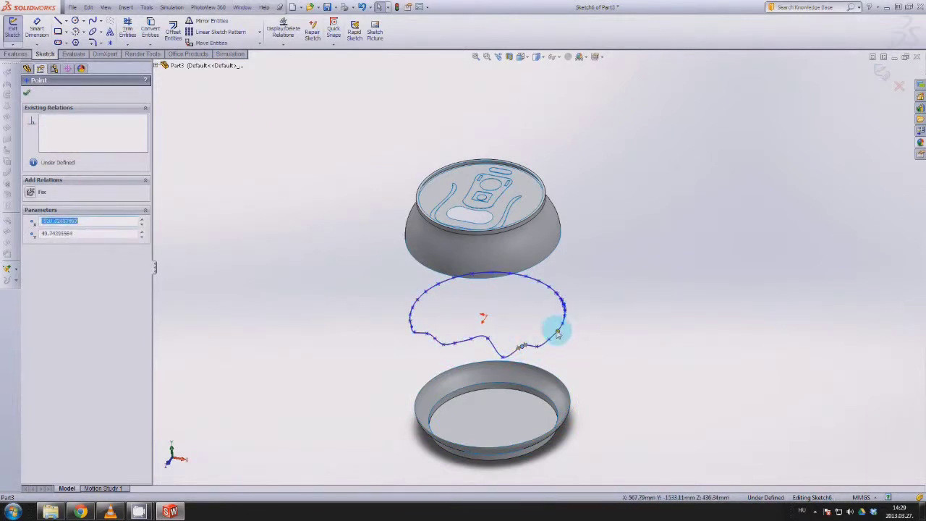
left_click(549, 330)
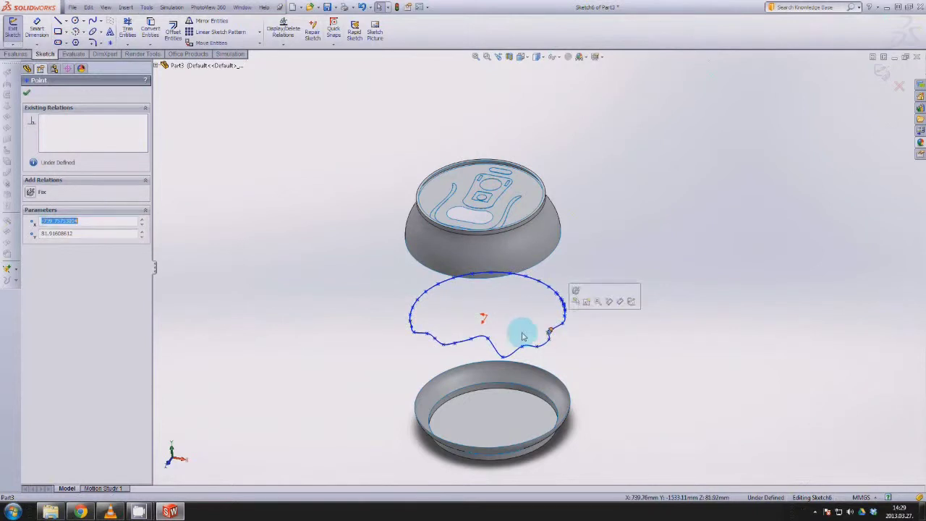
left_click(411, 324)
left_click_drag(418, 324, 420, 319)
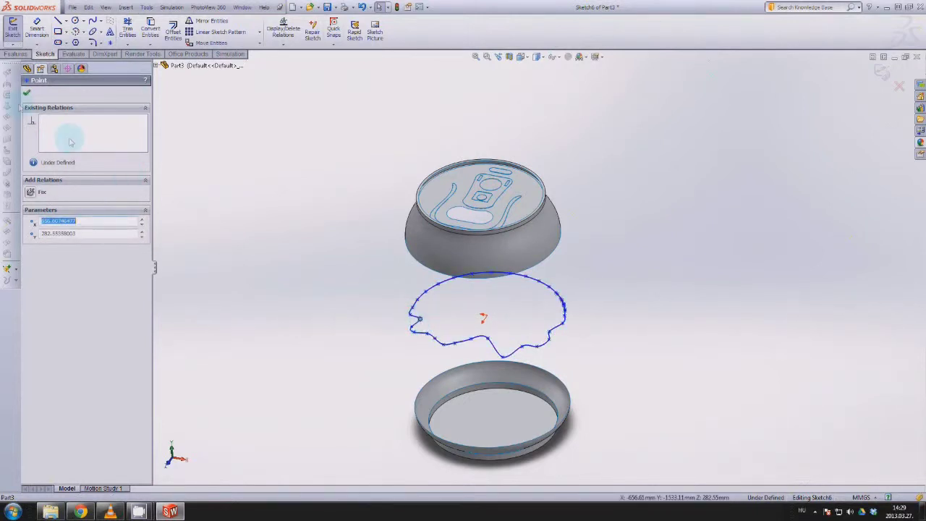
left_click(27, 93)
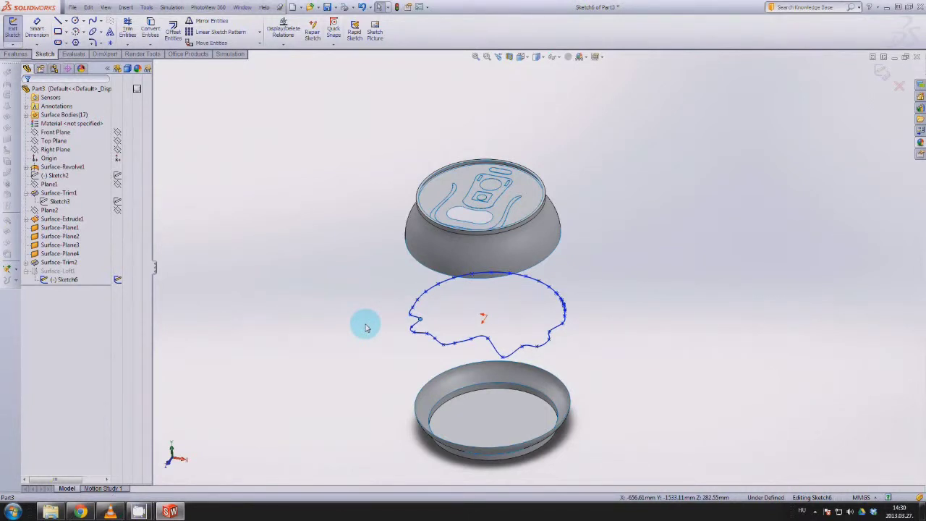
left_click(81, 99)
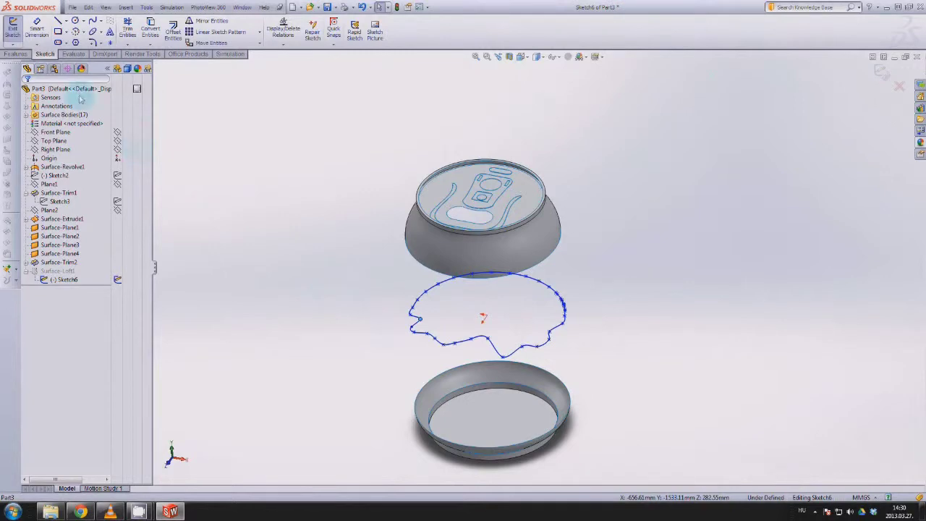
Exit the sketch to rebuild, then add loft section Sketch7 near the can's lower body.
left_click(14, 29)
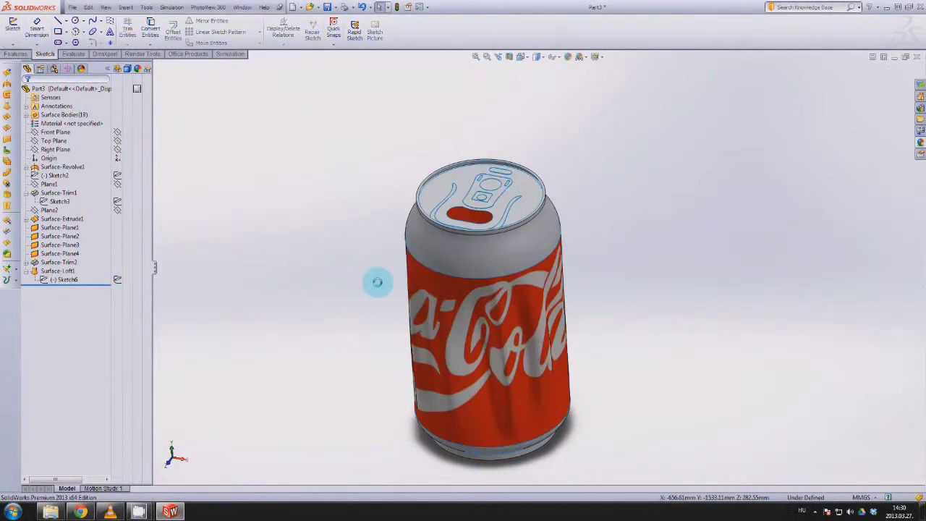
mouse_move(397, 308)
middle_mouse_down()
mouse_move(413, 259)
mouse_move(378, 238)
mouse_move(347, 265)
mouse_move(341, 287)
mouse_move(389, 220)
mouse_move(419, 242)
mouse_move(449, 300)
mouse_move(448, 285)
mouse_move(380, 241)
mouse_move(368, 281)
mouse_move(390, 280)
middle_mouse_up()
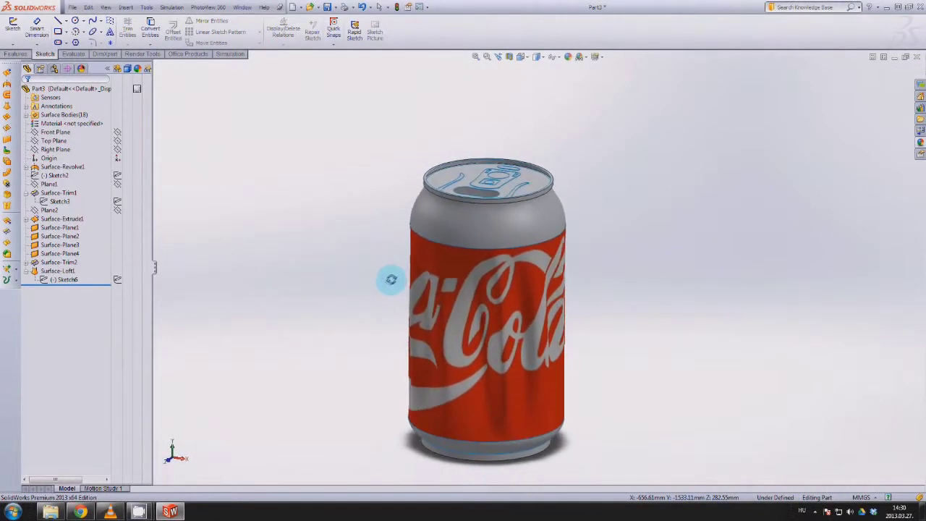
left_click(73, 280)
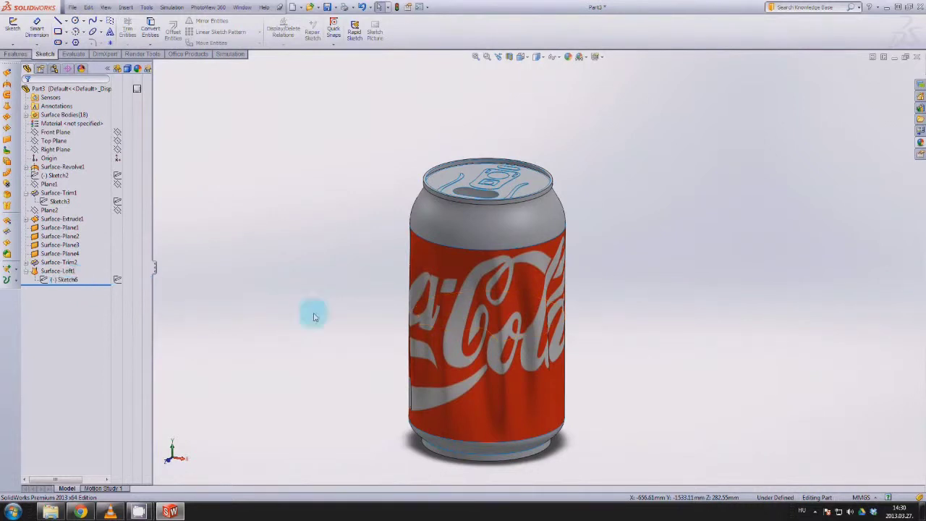
right_click(481, 380)
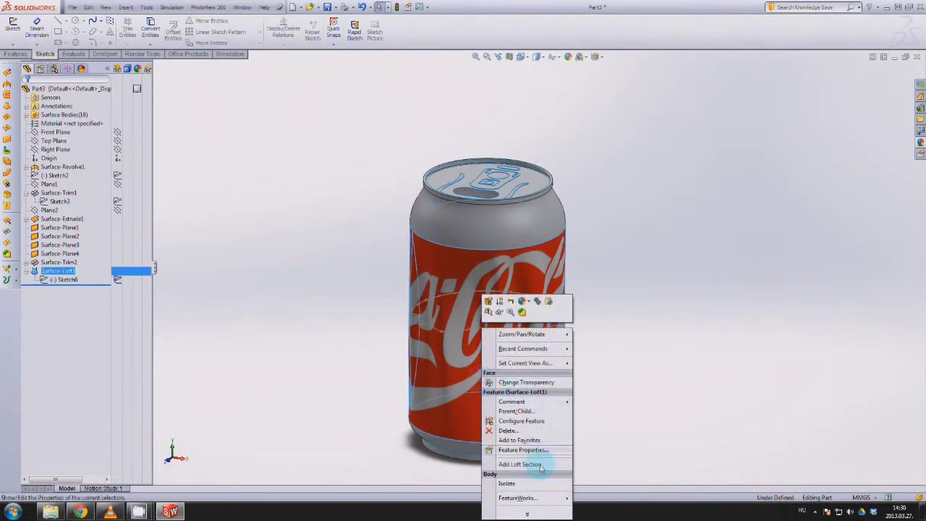
left_click(515, 464)
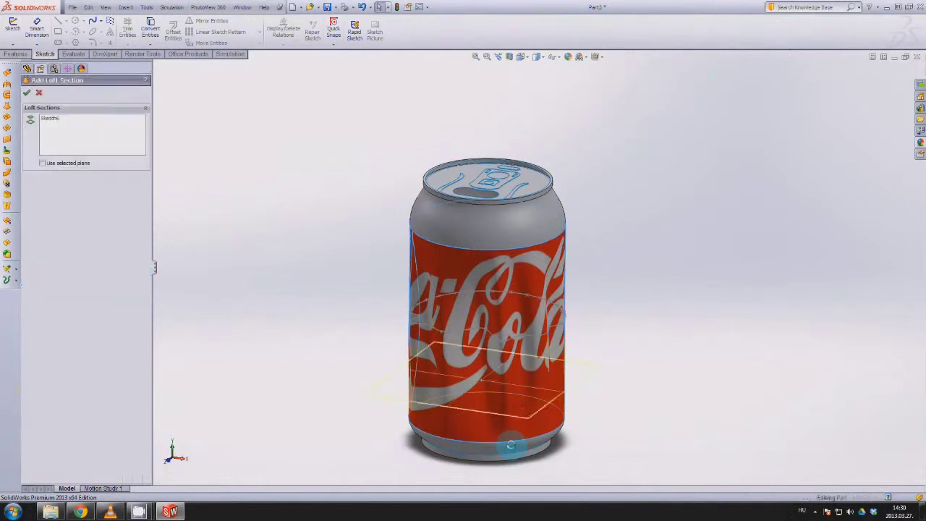
left_click(26, 92)
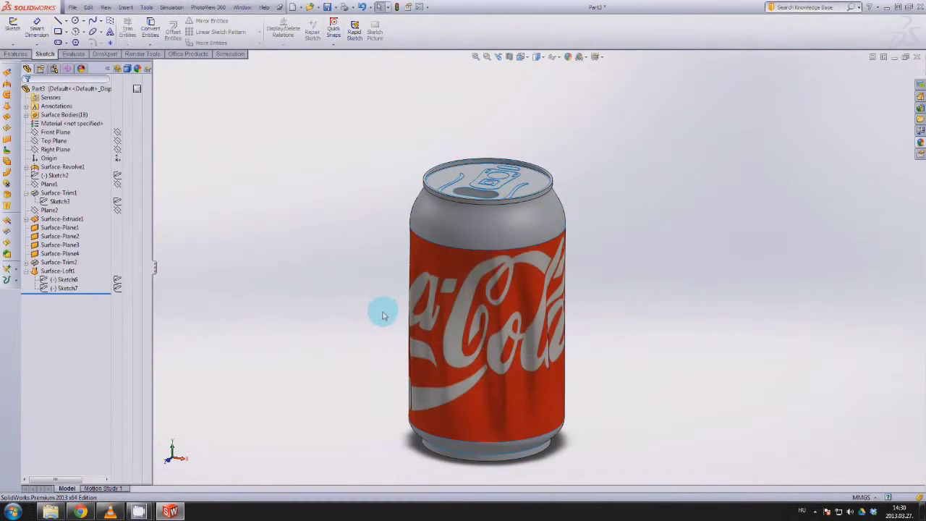
Edit Sketch7, drag its spline points into spikes and wrinkles, then rebuild with Ctrl+B.
left_click(76, 289)
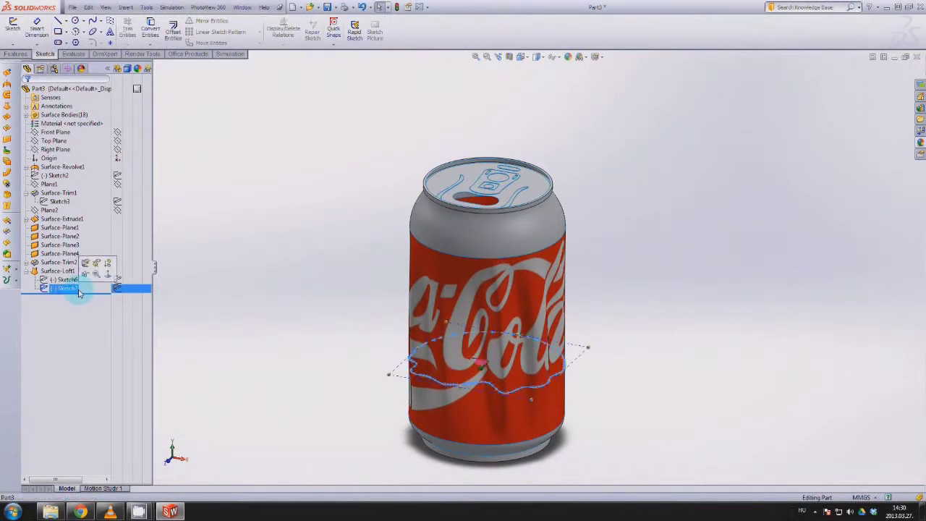
left_click(107, 265)
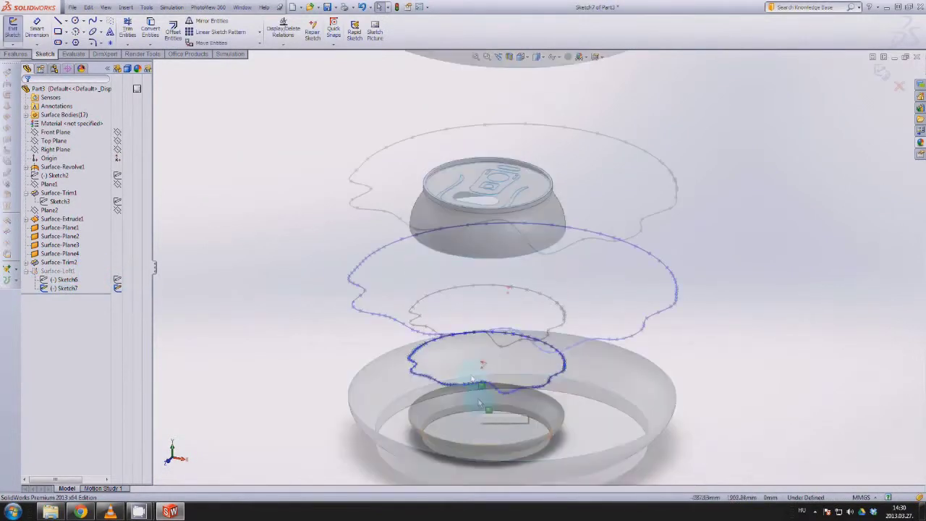
mouse_move(465, 336)
left_mouse_down()
mouse_move(461, 323)
mouse_move(431, 324)
left_mouse_up()
left_click(441, 325)
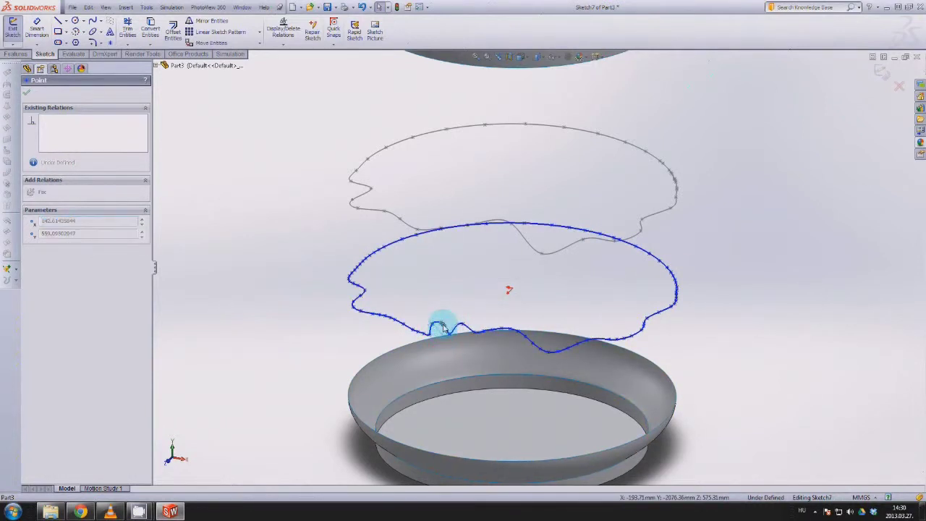
left_click(411, 332)
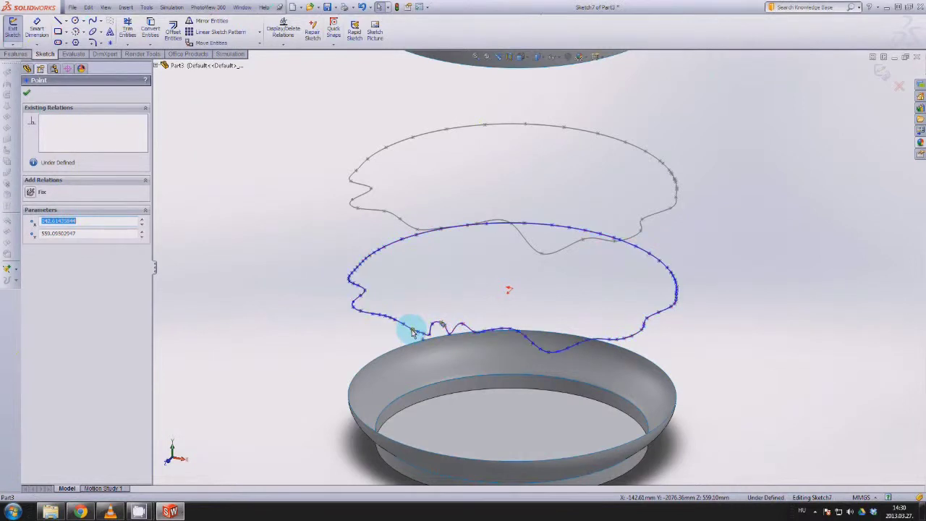
left_click_drag(414, 325, 413, 316)
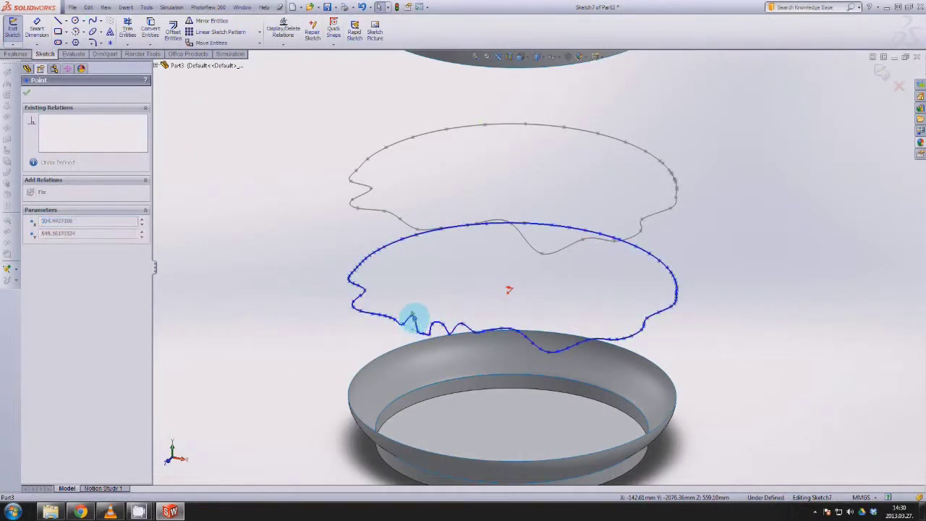
left_click(28, 94)
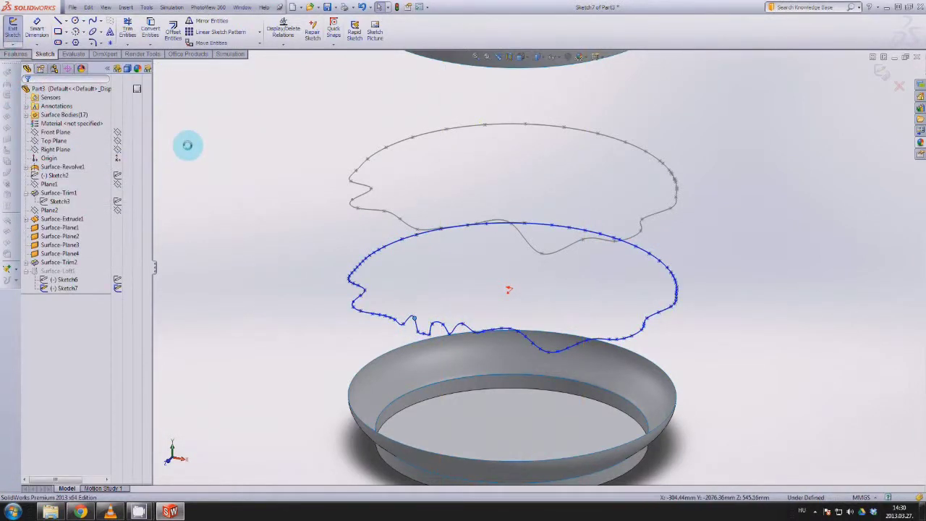
key("ctrl+b")
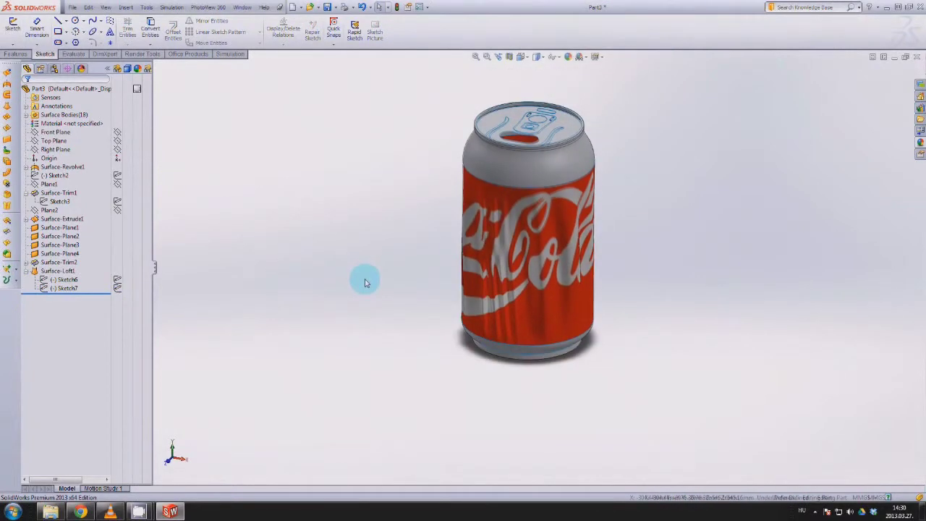
scroll(448, 267, "up", 2)
scroll(535, 246, "down", 2)
scroll(560, 229, "up", 4)
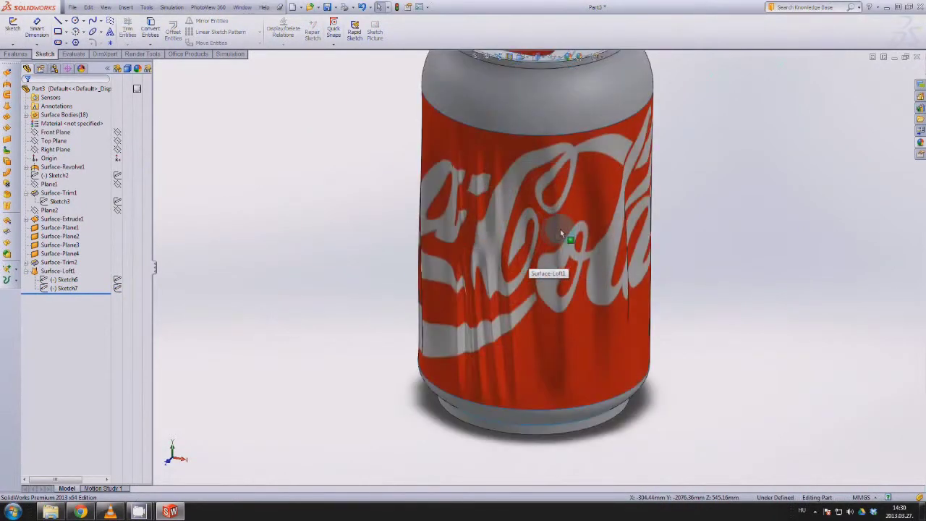
scroll(560, 229, "up", 3)
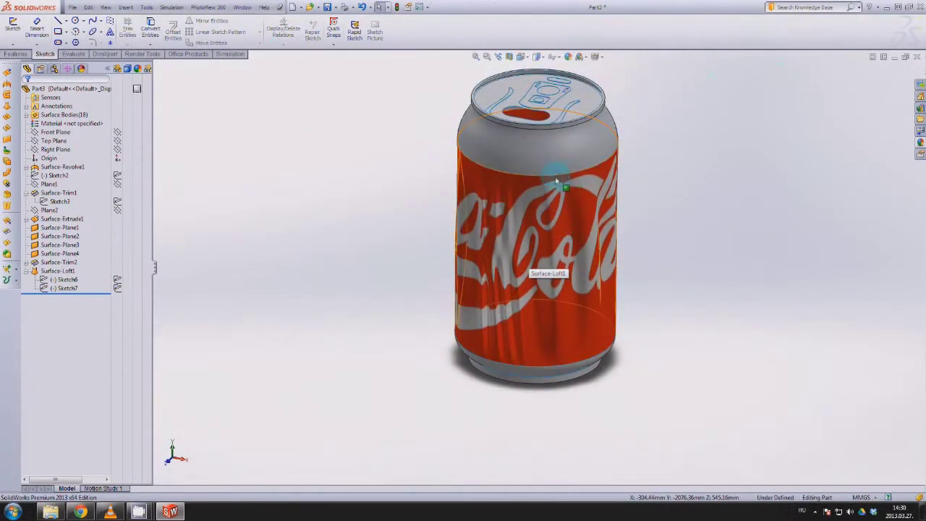
middle_click_drag(569, 180, 615, 235)
middle_click_drag(574, 184, 419, 263)
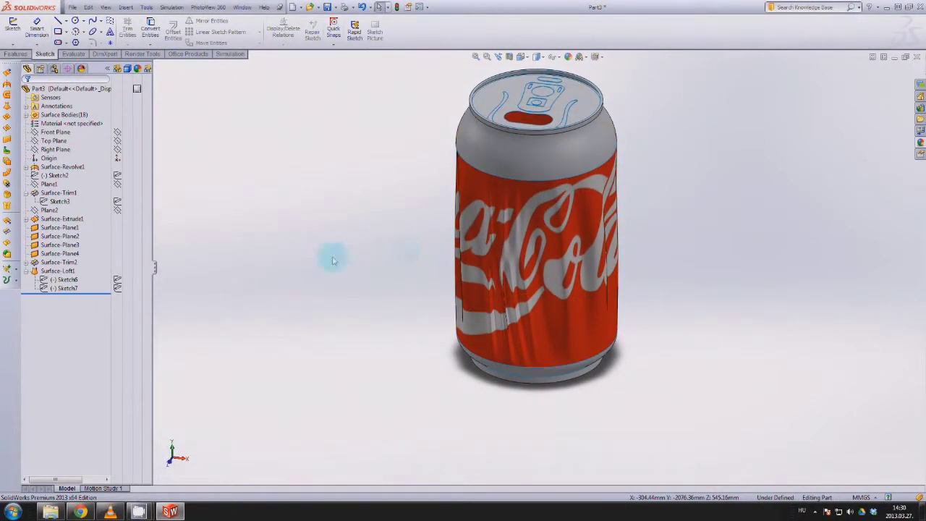
left_click(73, 280)
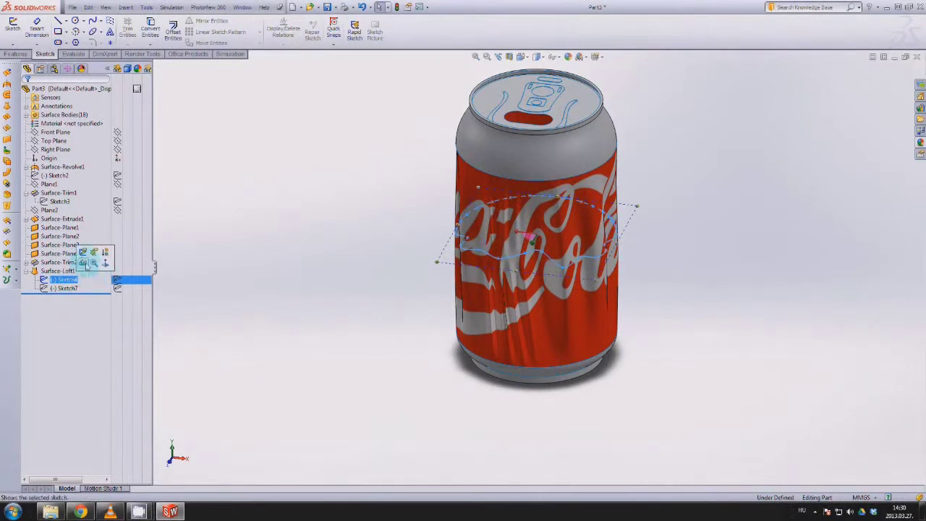
left_click(82, 255)
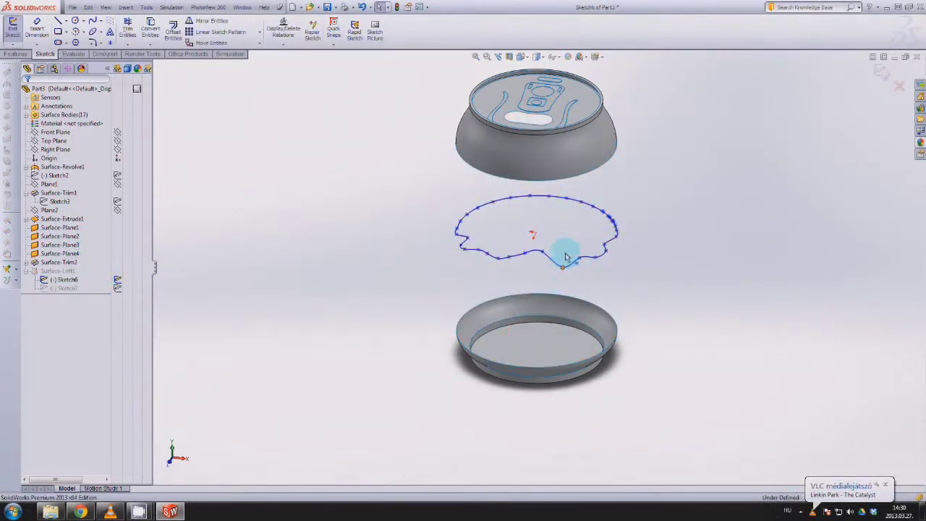
left_click(565, 256)
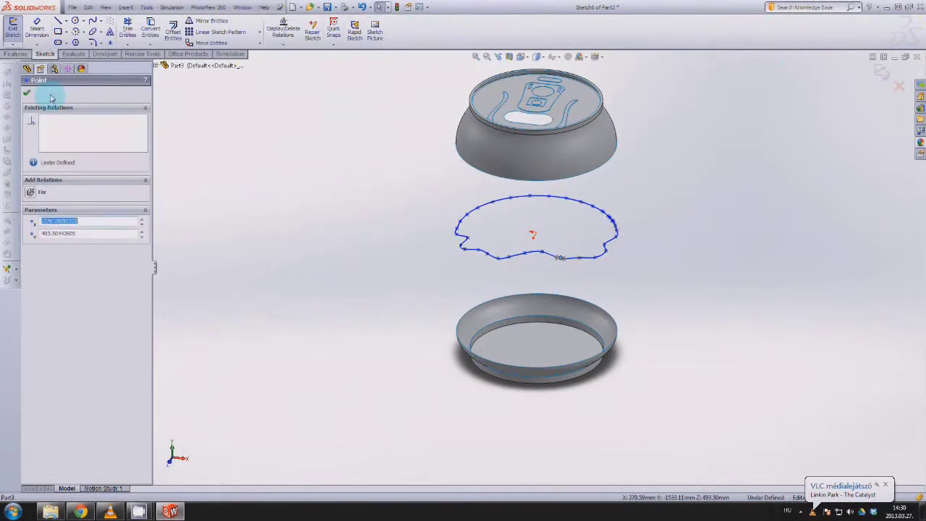
left_click(26, 95)
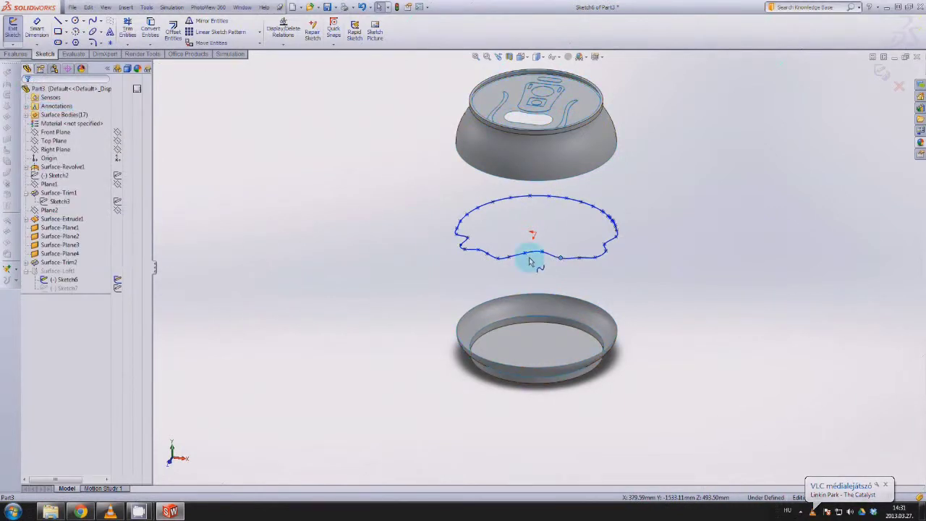
left_click(12, 27)
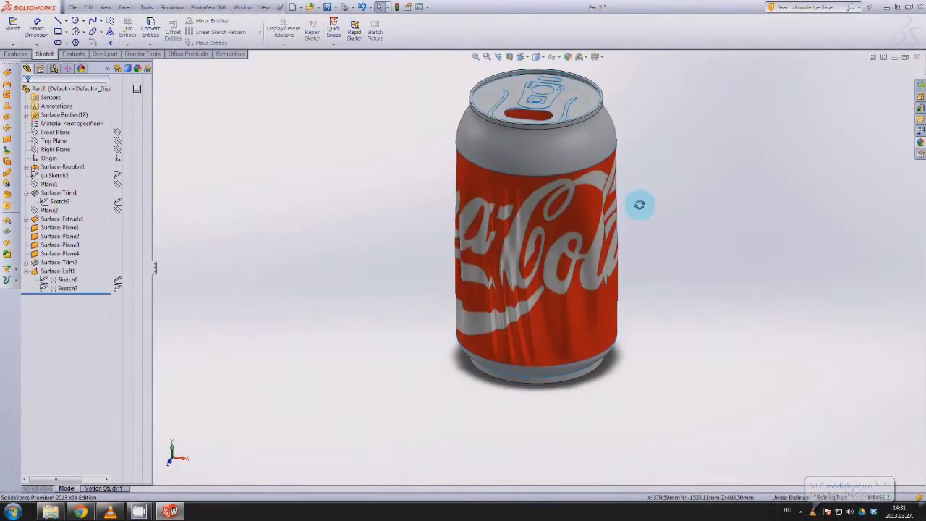
mouse_move(639, 205)
middle_mouse_down()
mouse_move(643, 217)
mouse_move(636, 165)
middle_mouse_up()
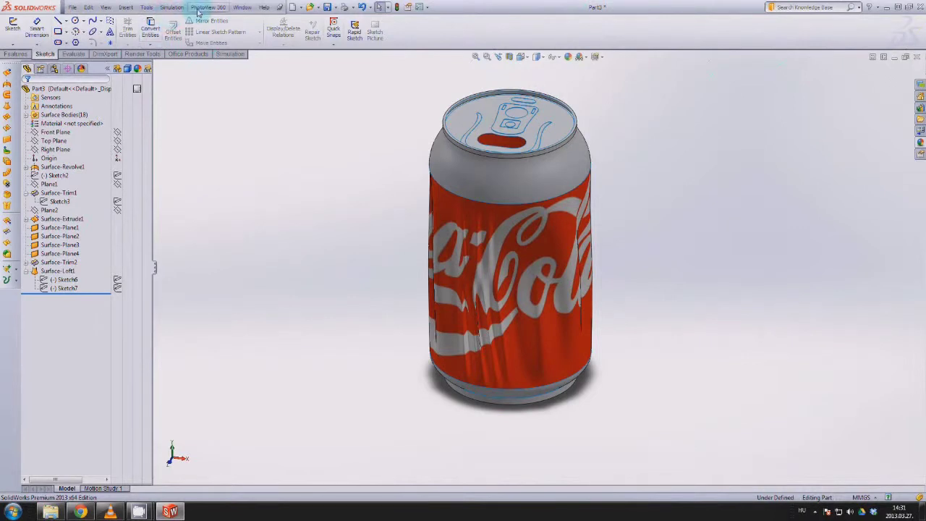
Add Camera1 with a 24mm wide-angle lens, frame the can, and set a 16:9 aspect ratio.
left_click(81, 69)
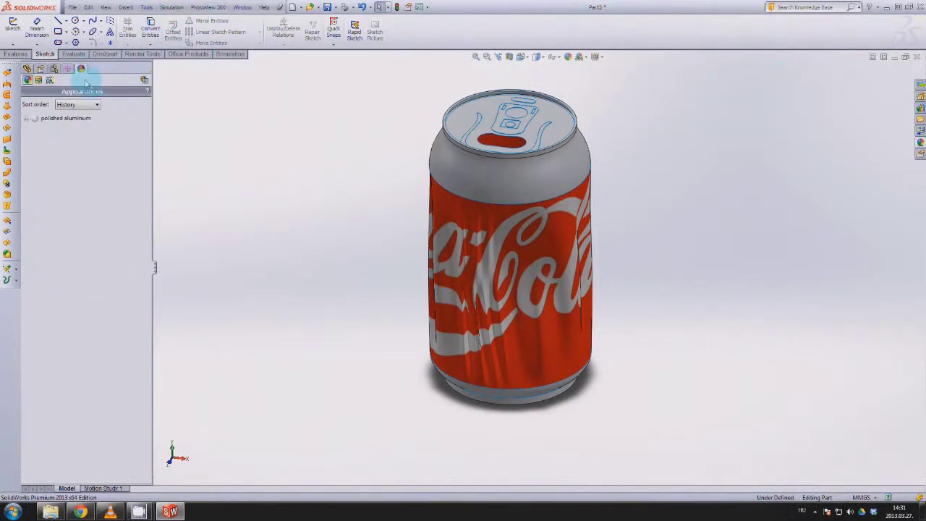
left_click(50, 80)
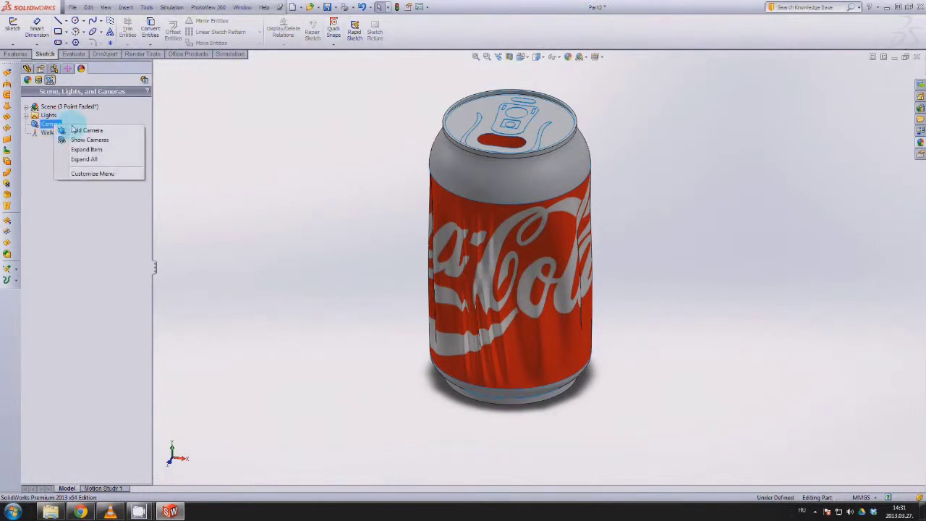
left_click(75, 131)
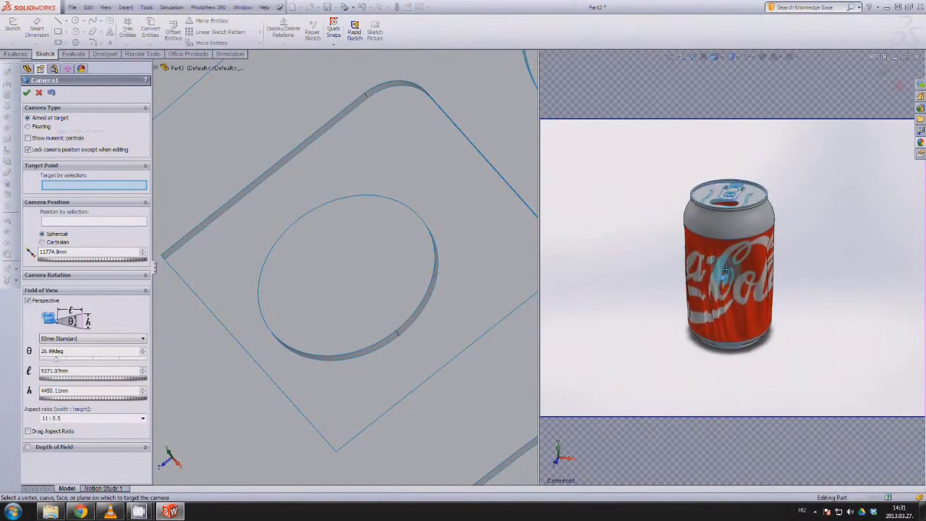
scroll(725, 270, "down", 2)
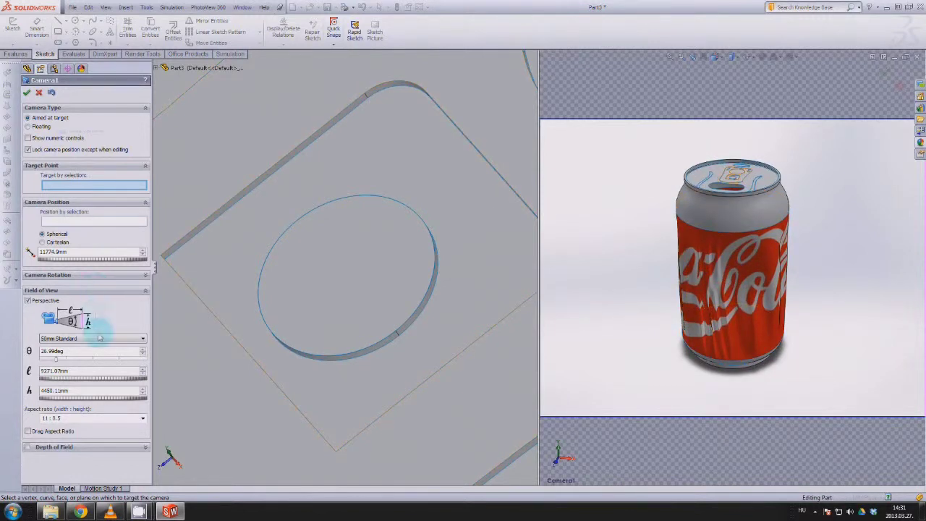
left_click(97, 338)
left_click(94, 350)
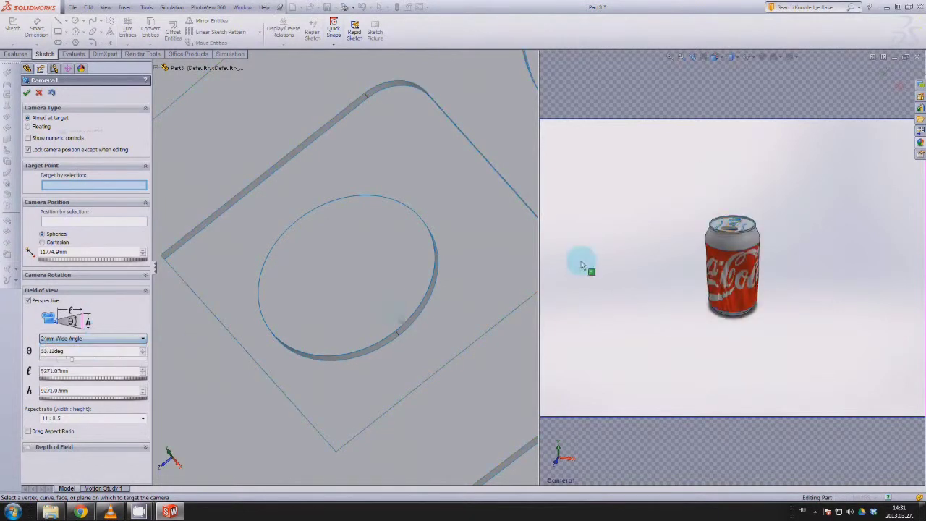
scroll(742, 253, "down", 2)
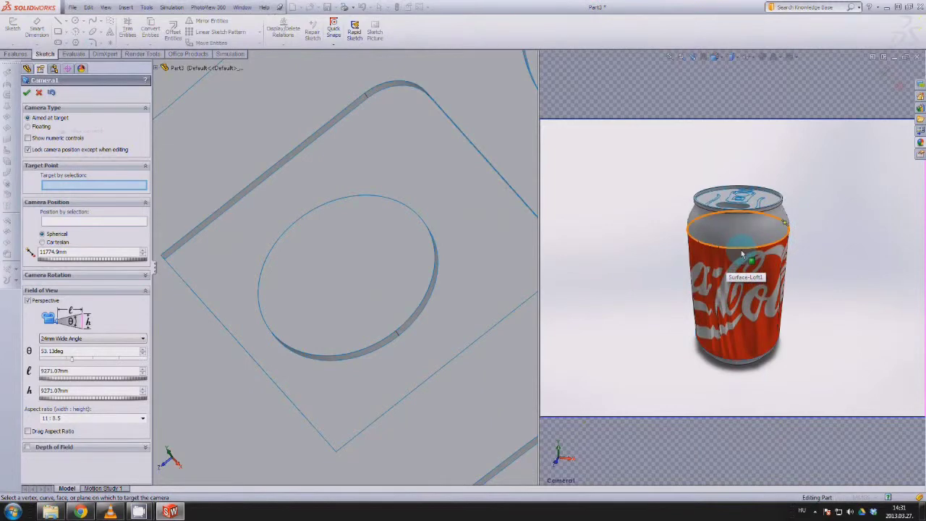
scroll(741, 254, "down", 2)
scroll(743, 251, "down", 1)
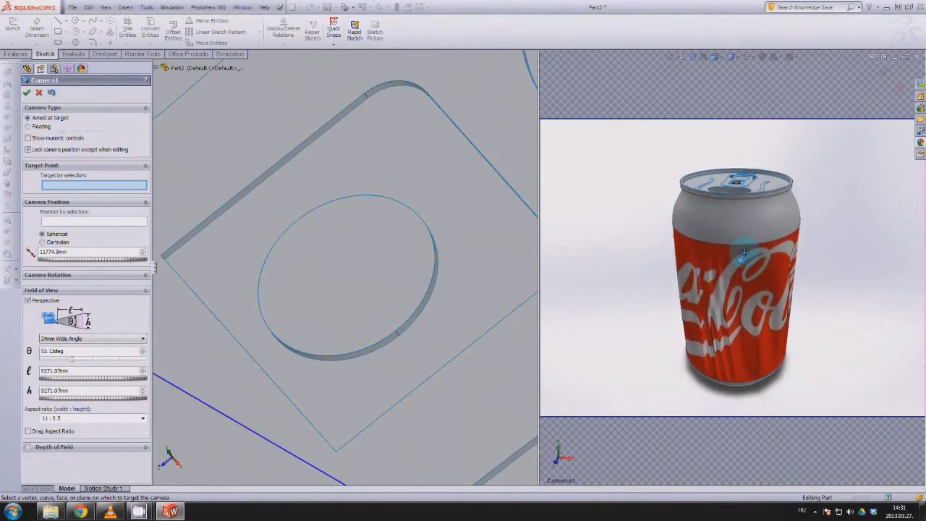
left_click_drag(743, 252, 738, 256)
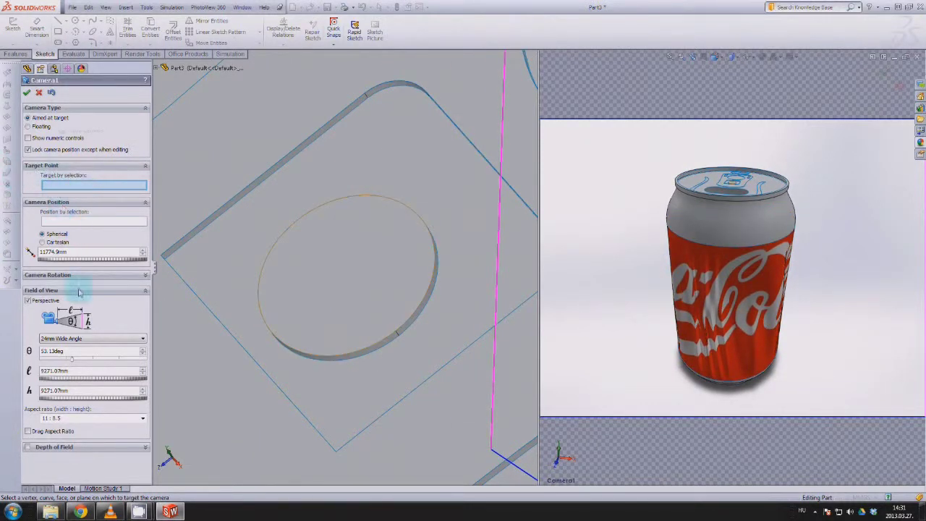
left_click(143, 418)
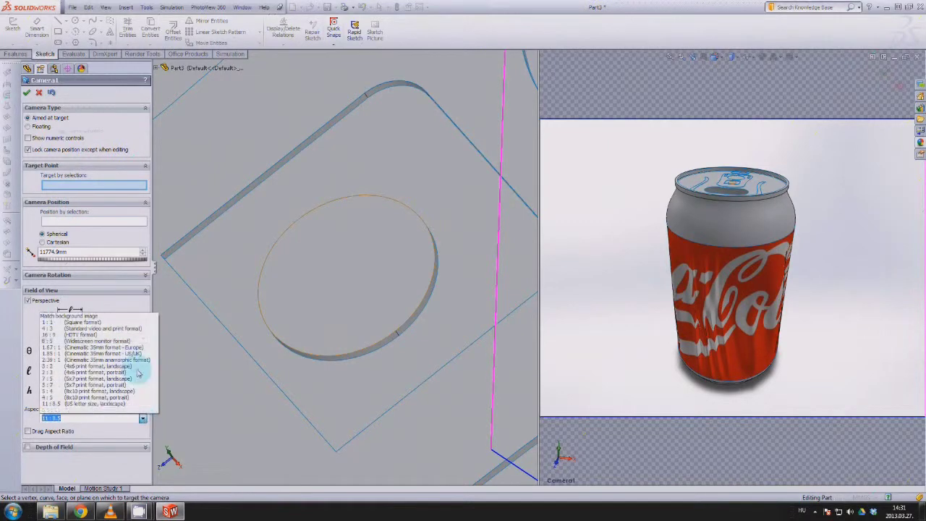
left_click(80, 327)
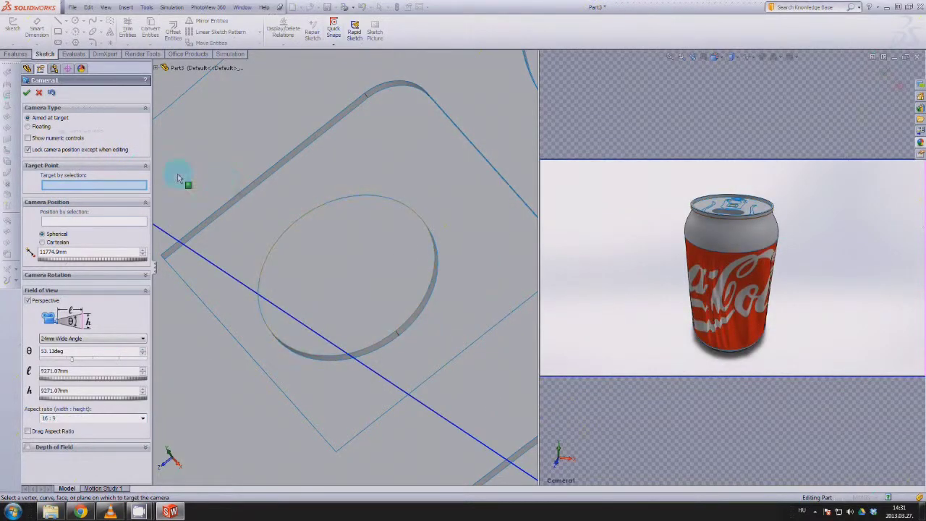
Accept Camera1, then turn the three directional lights on in PhotoView.
left_click(27, 92)
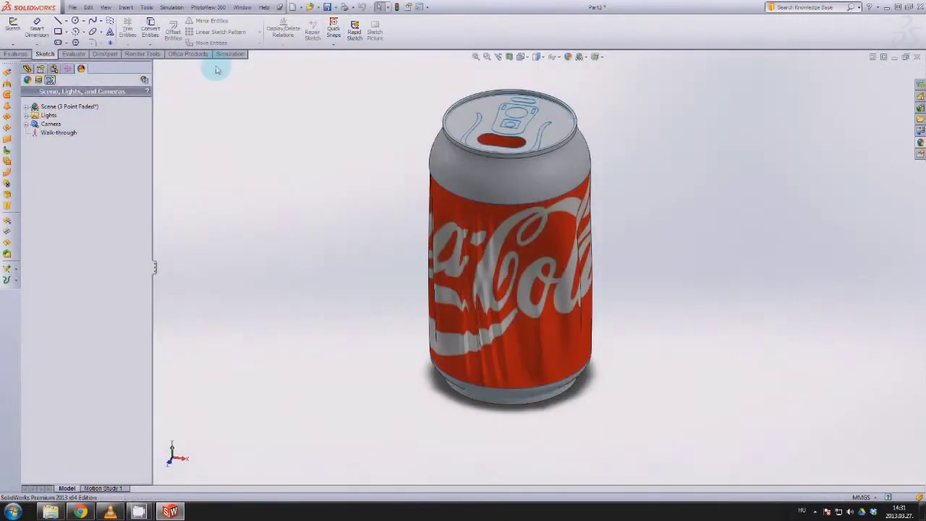
left_click(26, 116)
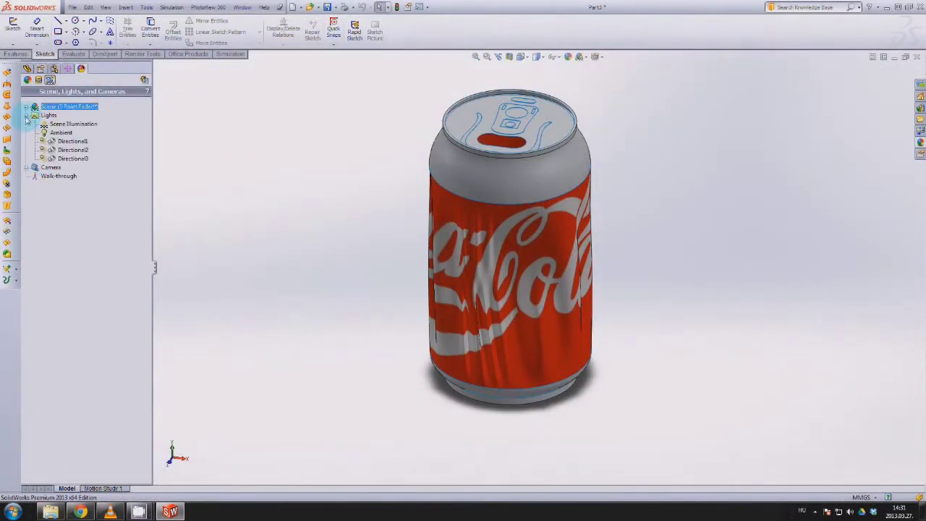
left_click(62, 157)
right_click(73, 142)
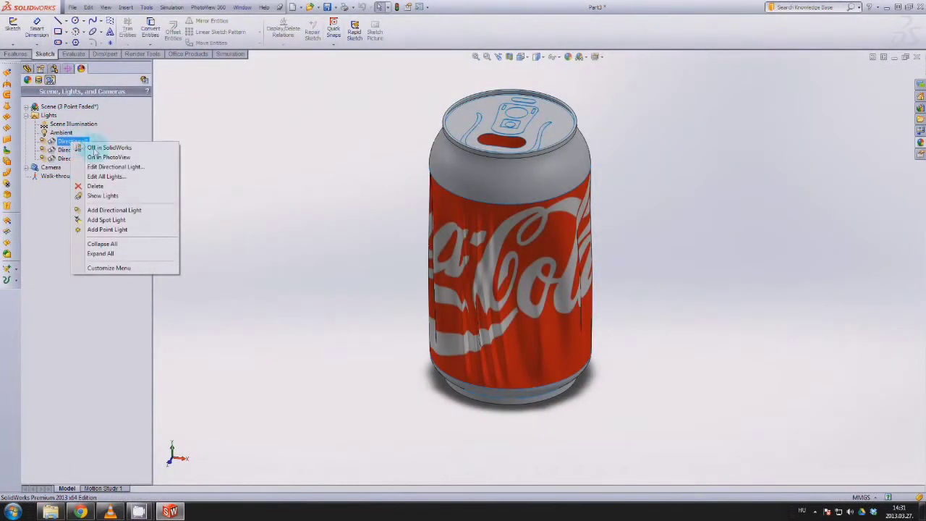
left_click(73, 151)
right_click(76, 160)
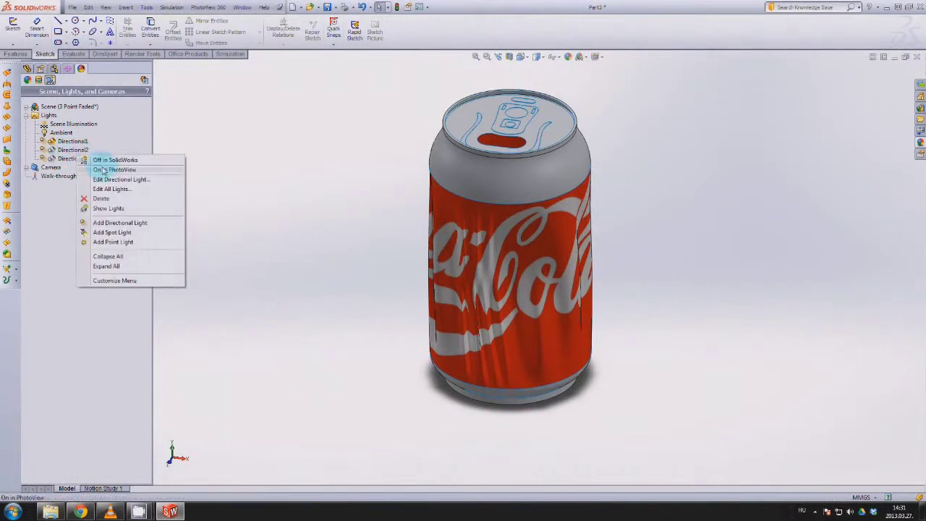
left_click(105, 170)
right_click(83, 159)
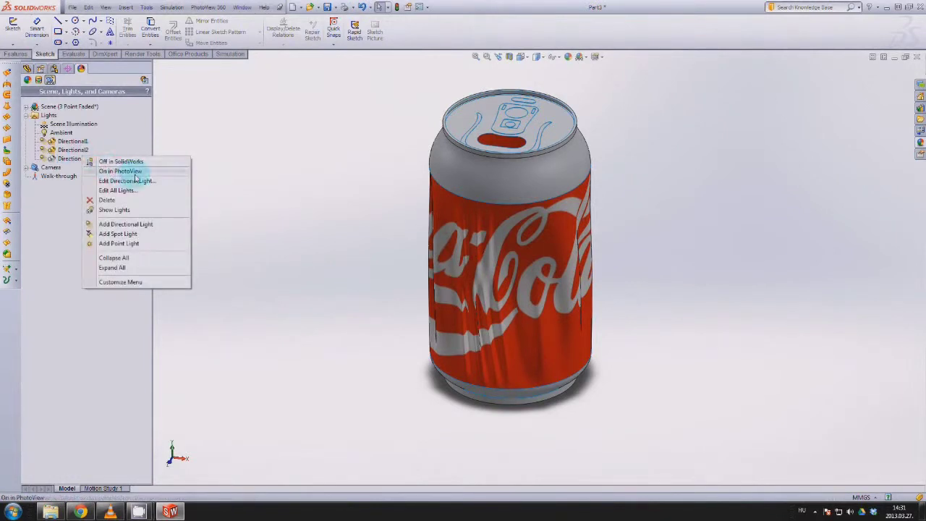
left_click(119, 170)
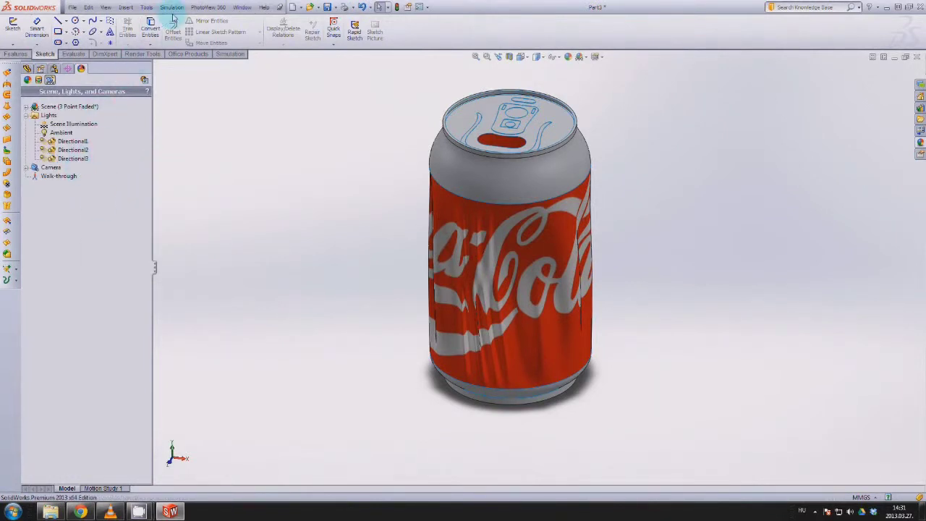
Edit the PhotoView 360 scene so its background is set to None.
left_click(208, 8)
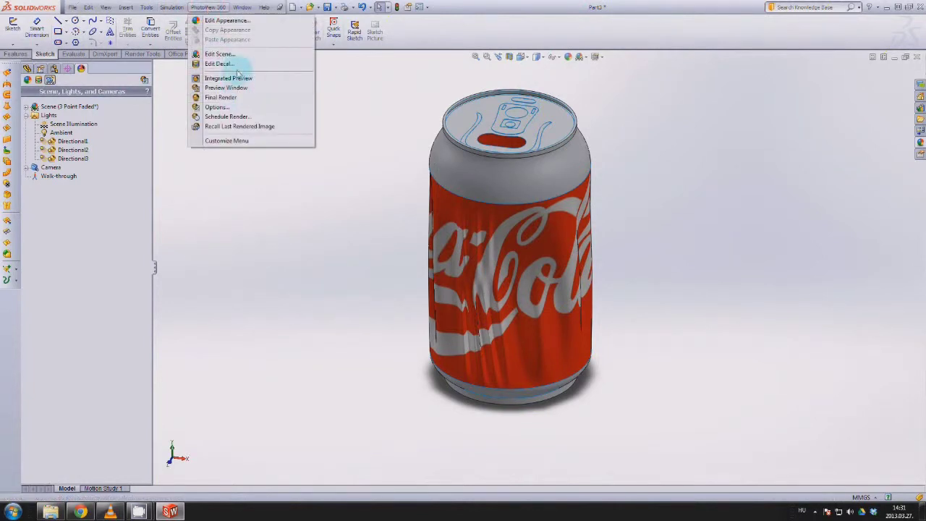
left_click(239, 57)
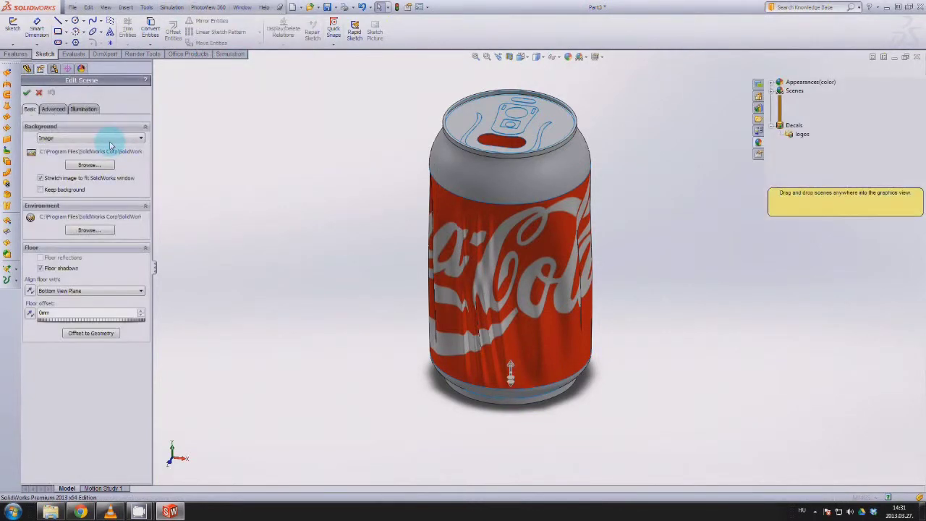
left_click(95, 138)
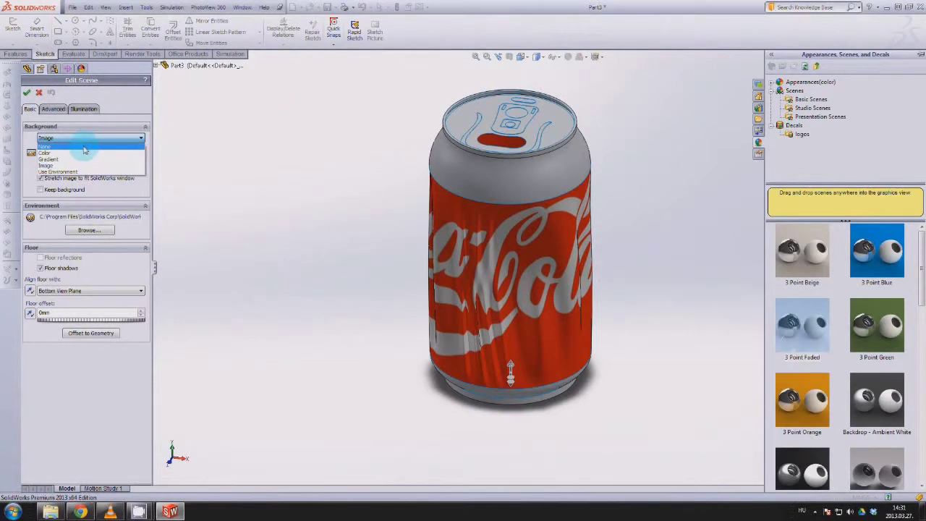
left_click(85, 146)
left_click(27, 93)
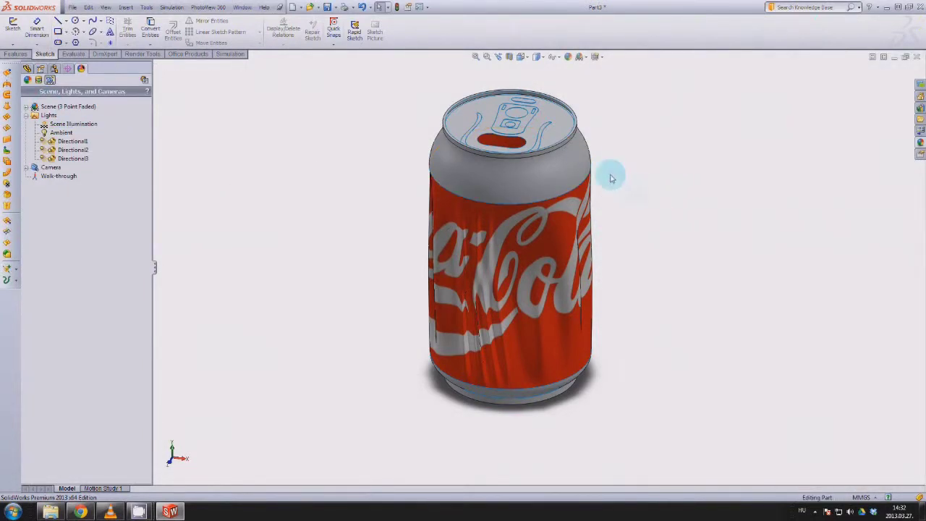
Set the view orientation to Camera1 and bring up the PhotoView 360 menu.
left_click(529, 62)
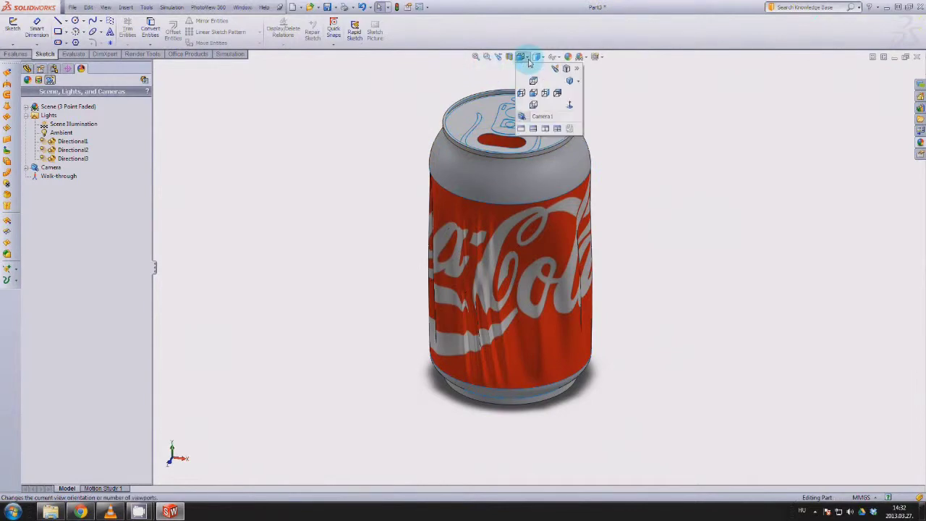
left_click(547, 118)
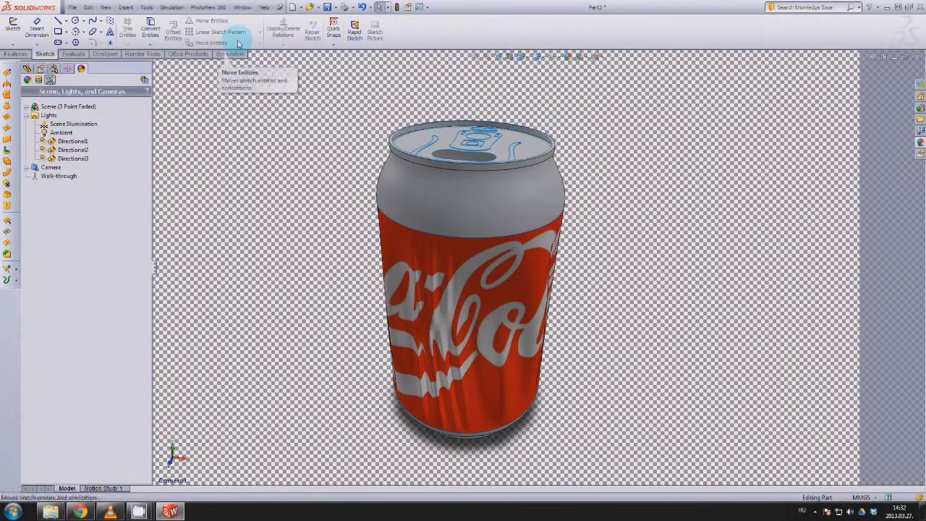
left_click(207, 8)
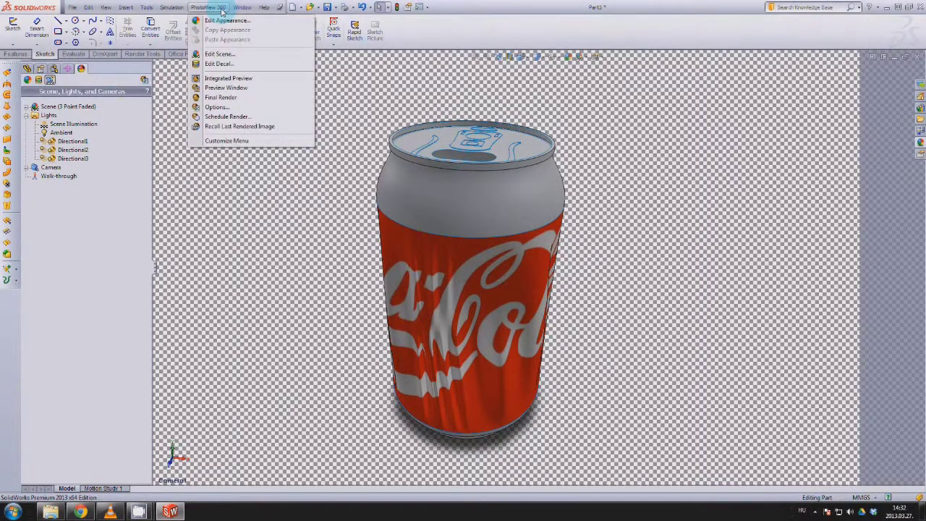